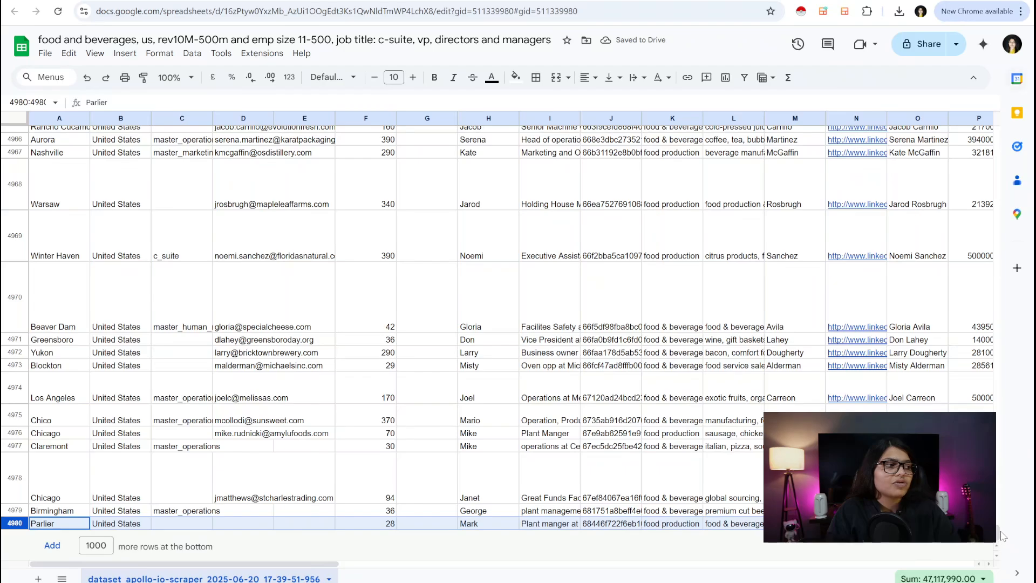
# - Select every row of the dataset sheet, header included, and reduce them all to one uniform compact row height
pyautogui.moveTo(1001, 536); pyautogui.dragTo(963, 102)
pyautogui.click(163, 369)
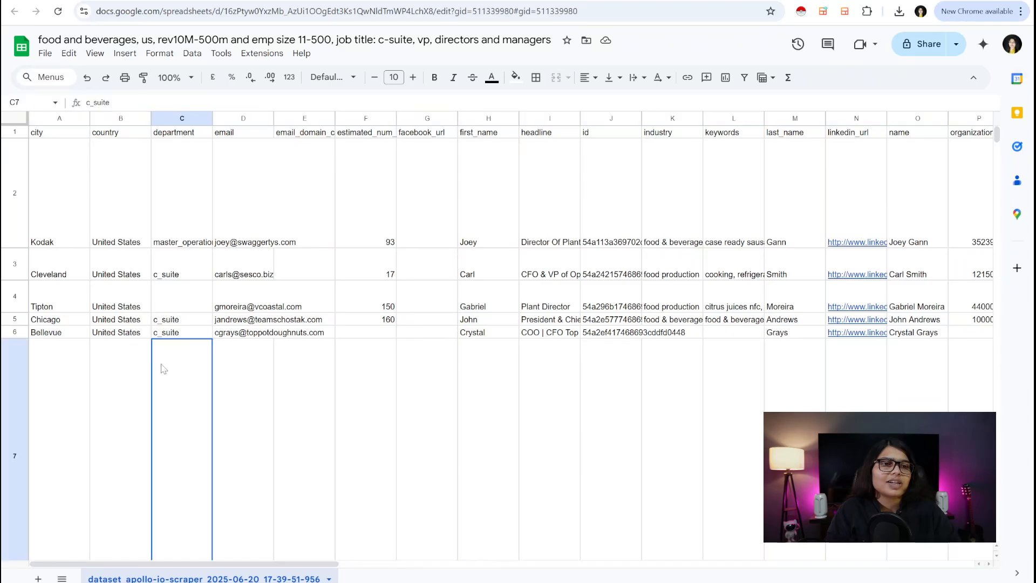
pyautogui.click(22, 122)
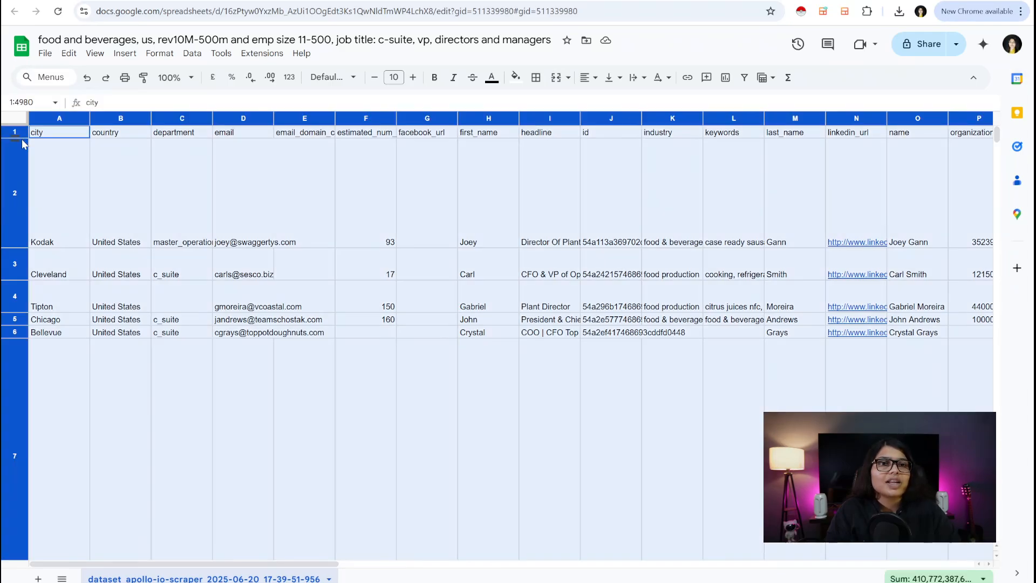
pyautogui.moveTo(14, 138); pyautogui.dragTo(15, 142)
pyautogui.click(247, 288)
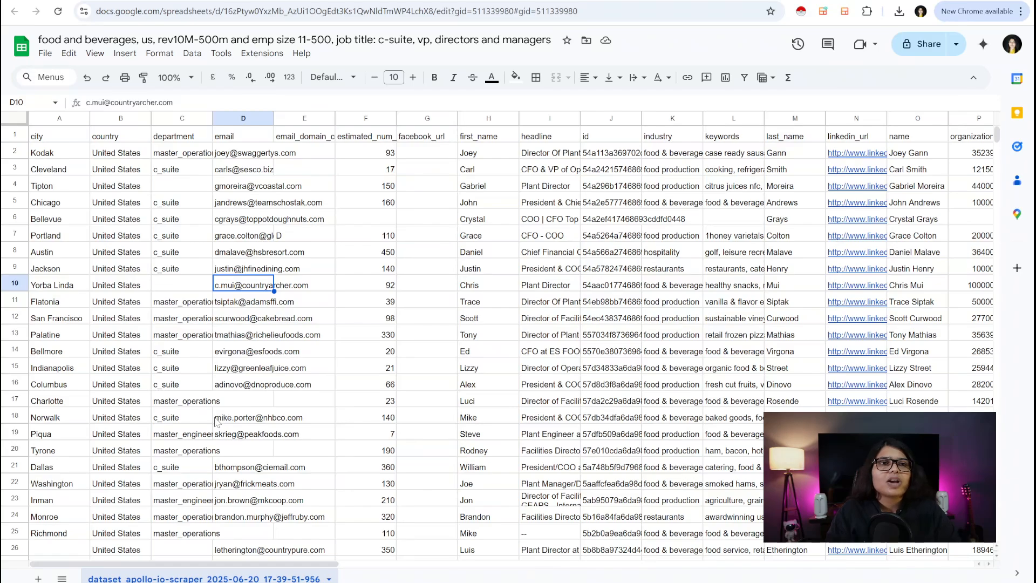
# - Rename the imported Apollo scraper dataset sheet as master
pyautogui.doubleClick(154, 579)
pyautogui.write('master')
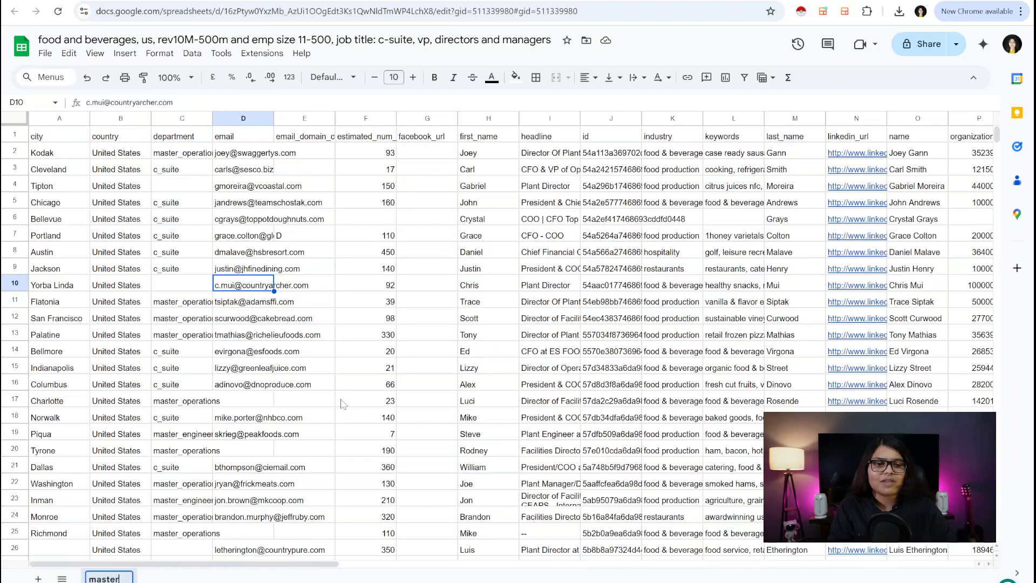
pyautogui.click(326, 322)
# - Duplicate the master sheet within the same spreadsheet
pyautogui.rightClick(322, 341)
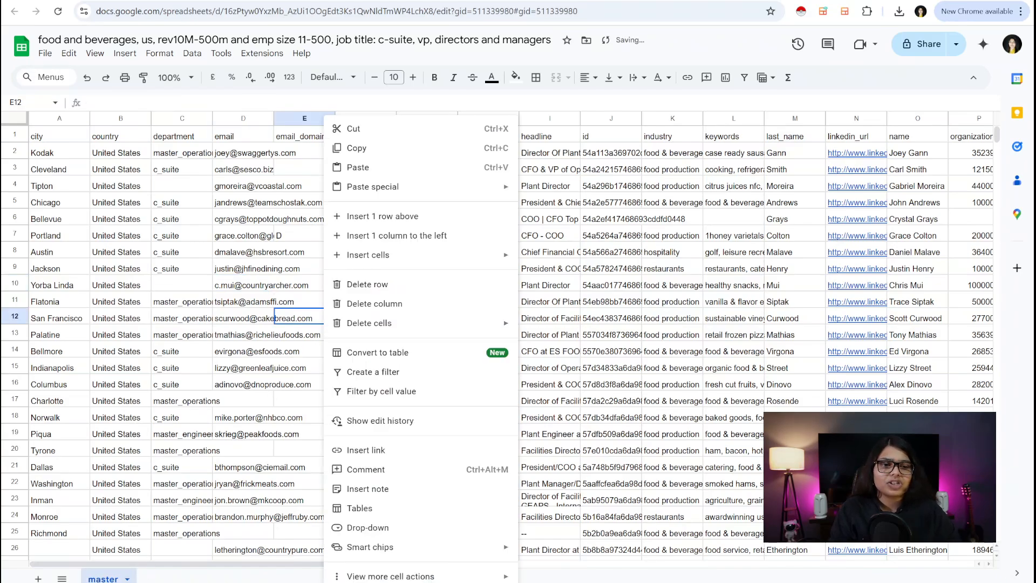
pyautogui.rightClick(107, 578)
pyautogui.click(136, 436)
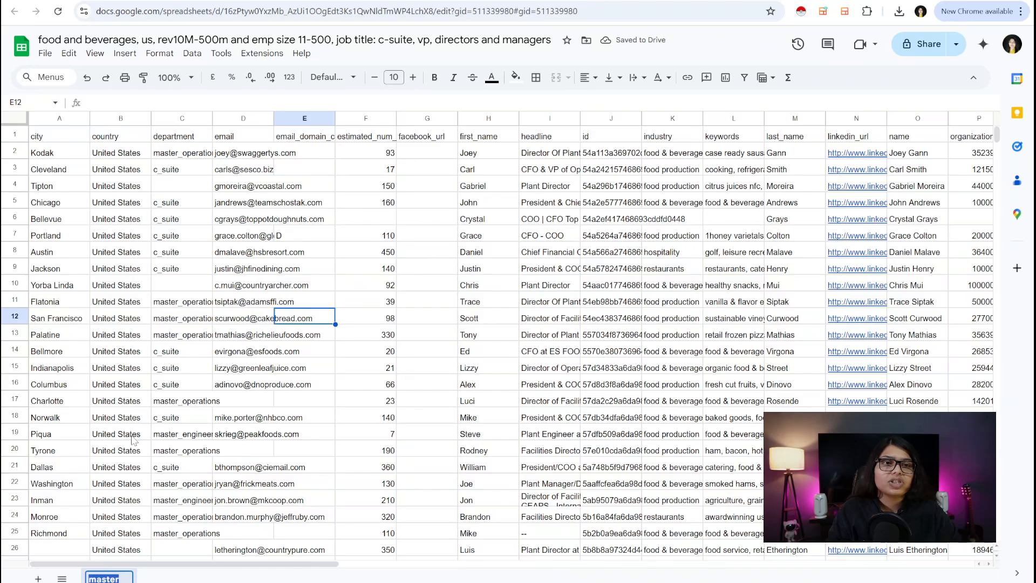
pyautogui.click(159, 515)
pyautogui.rightClick(108, 578)
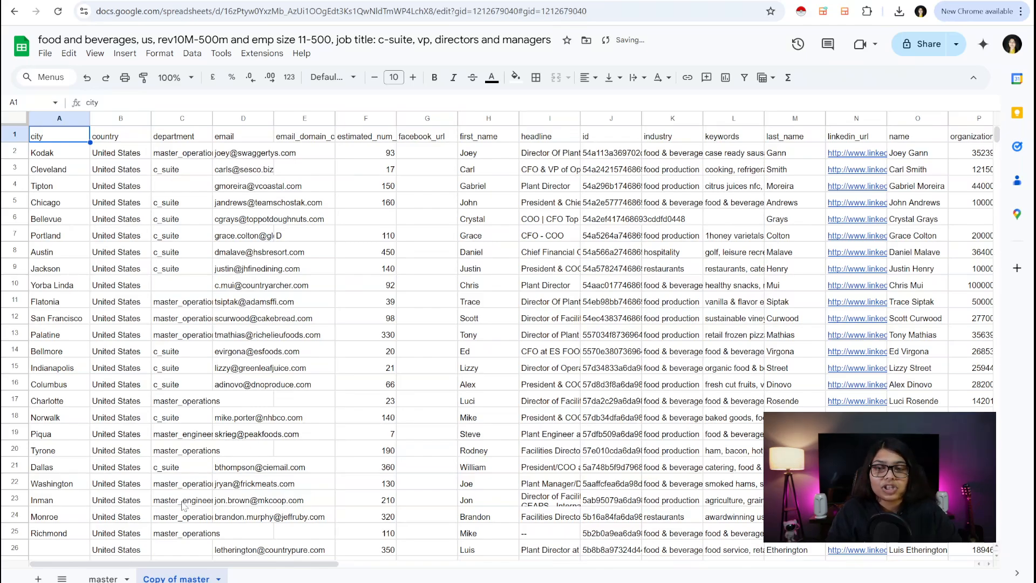
# - Rename the duplicated sheet as clean
pyautogui.doubleClick(164, 578)
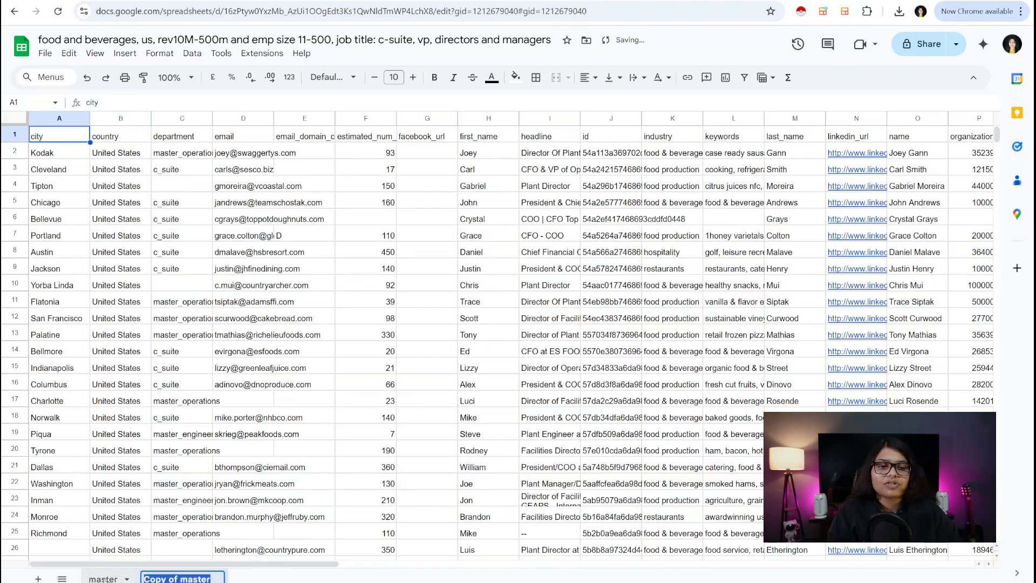
pyautogui.write('clean')
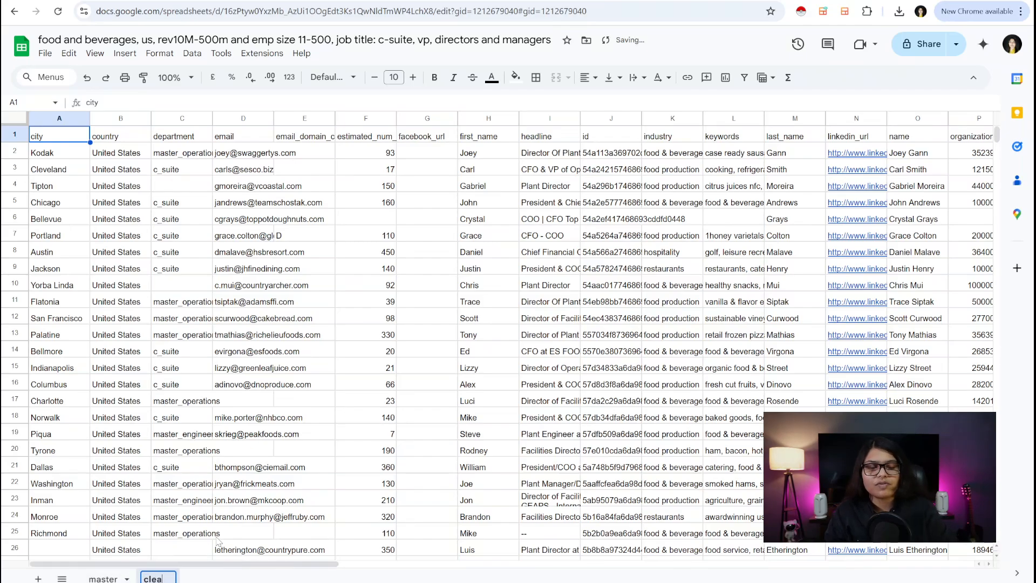
pyautogui.click(236, 438)
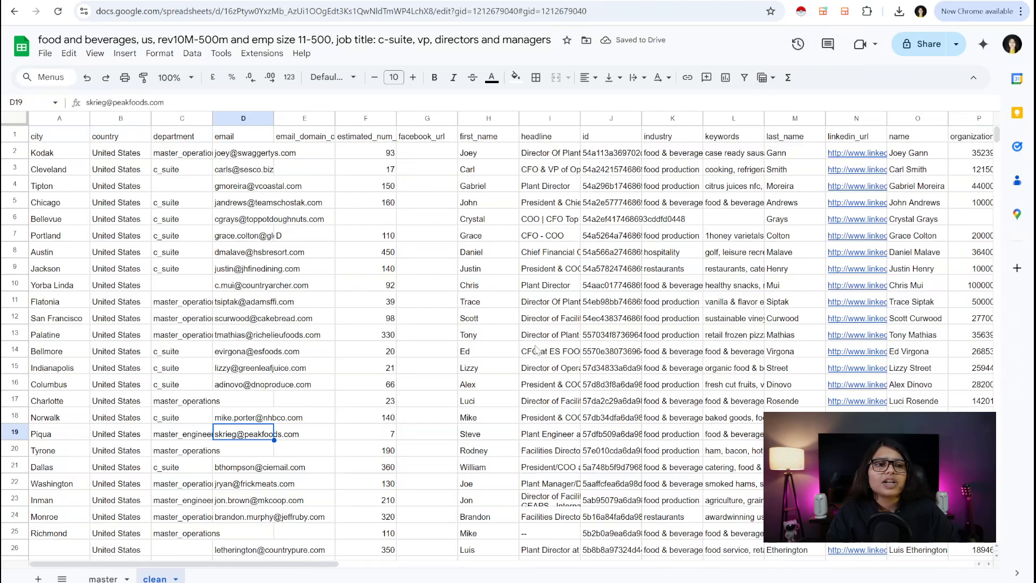
pyautogui.click(426, 285)
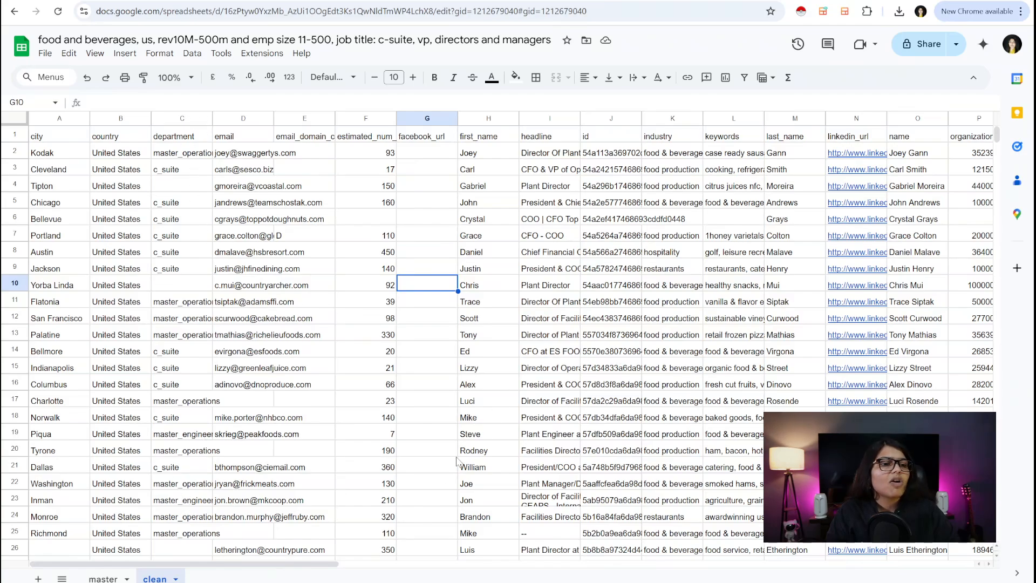
# - Delete the department column from the clean sheet
pyautogui.moveTo(307, 564); pyautogui.dragTo(17, 481)
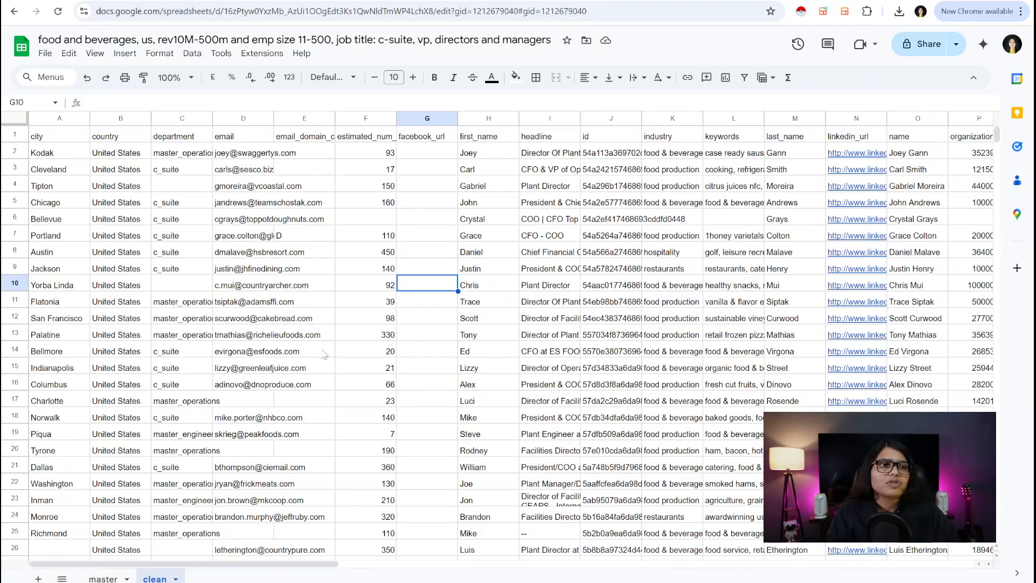
pyautogui.click(171, 119)
pyautogui.rightClick(168, 140)
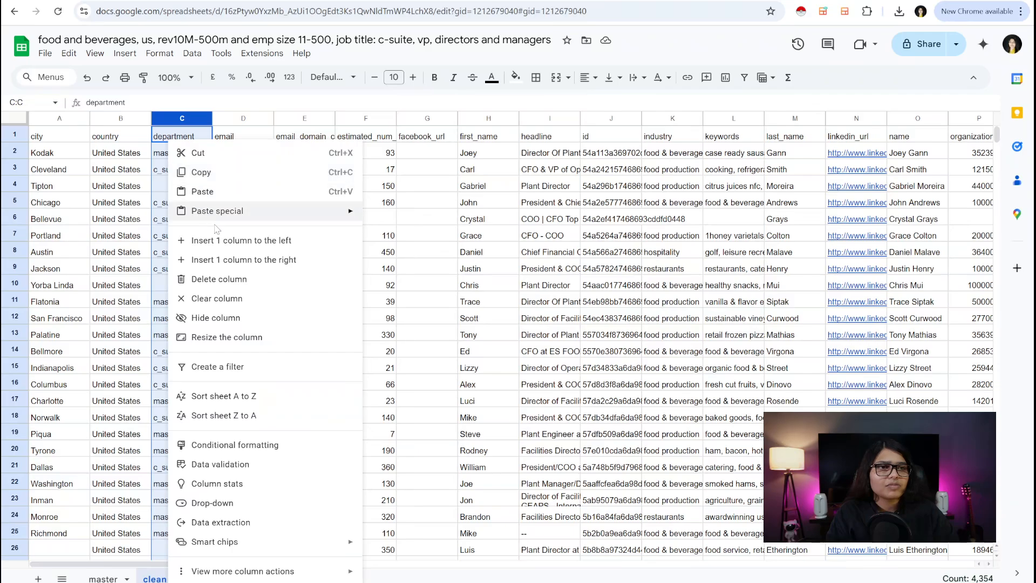
pyautogui.click(216, 279)
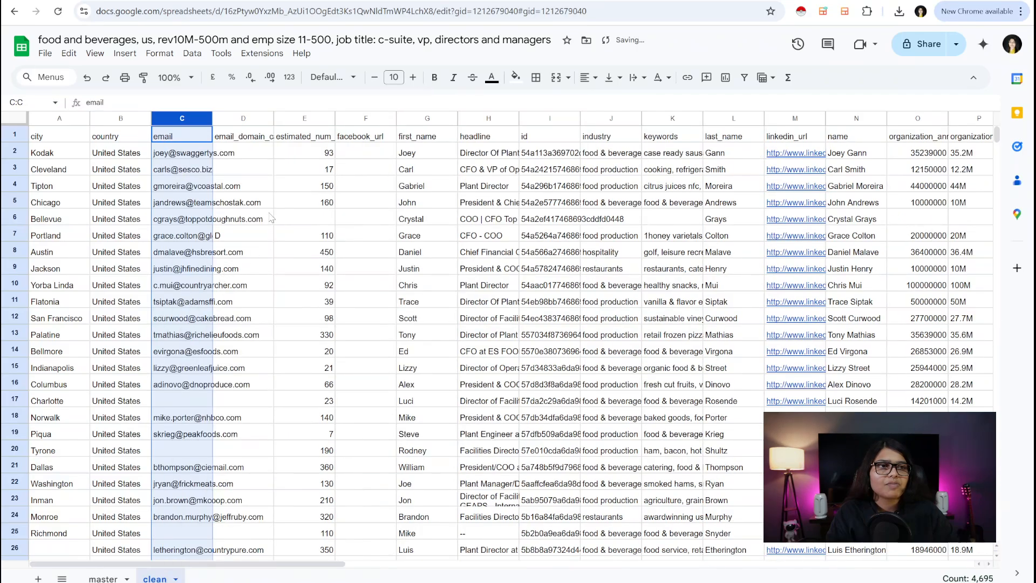
# - Delete the email_domain_catchall column and the facebook_url column from the clean sheet
pyautogui.click(269, 218)
pyautogui.moveTo(242, 118); pyautogui.dragTo(270, 147)
pyautogui.rightClick(269, 146)
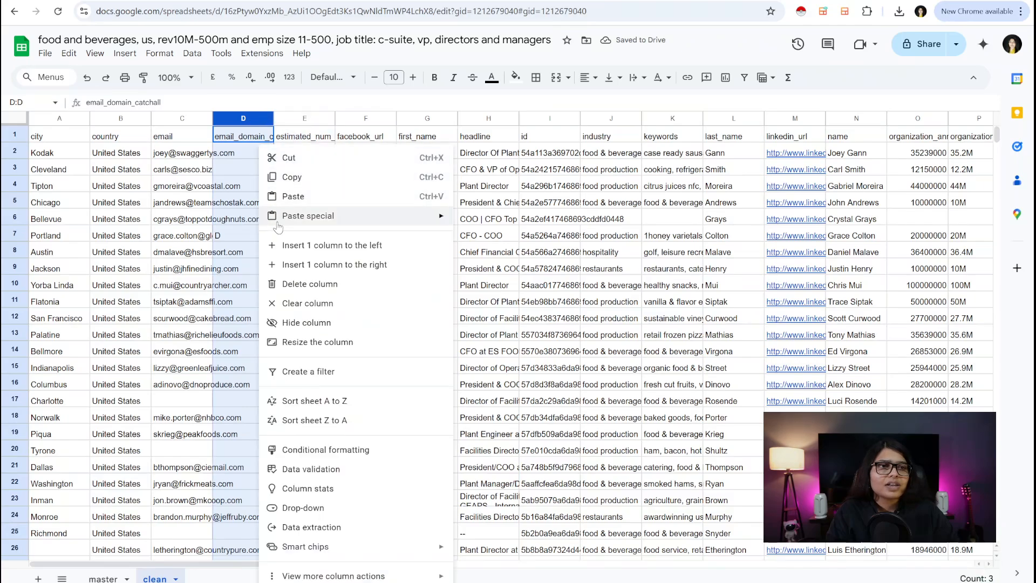
pyautogui.click(288, 290)
pyautogui.click(295, 206)
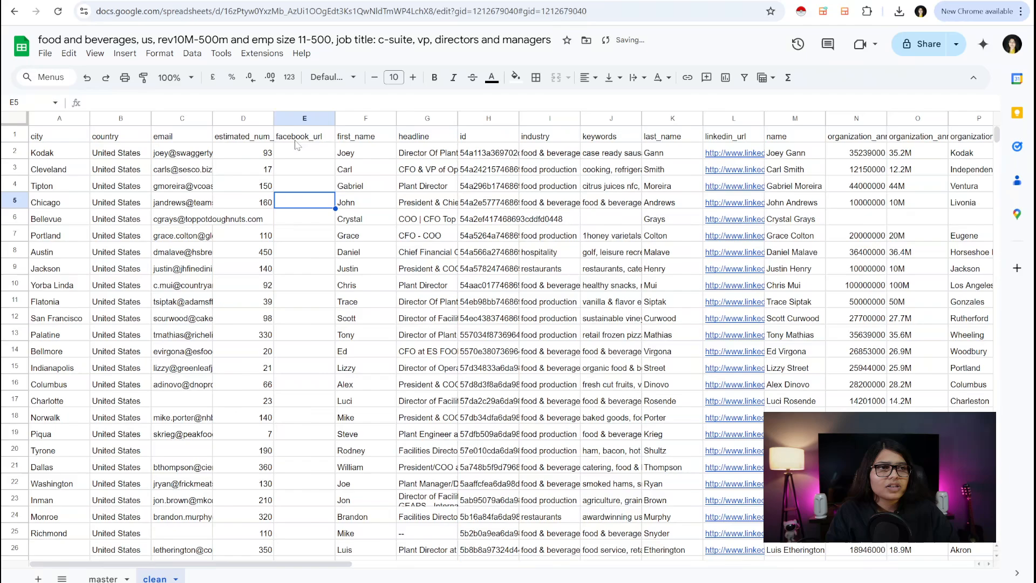
pyautogui.click(294, 119)
pyautogui.rightClick(296, 168)
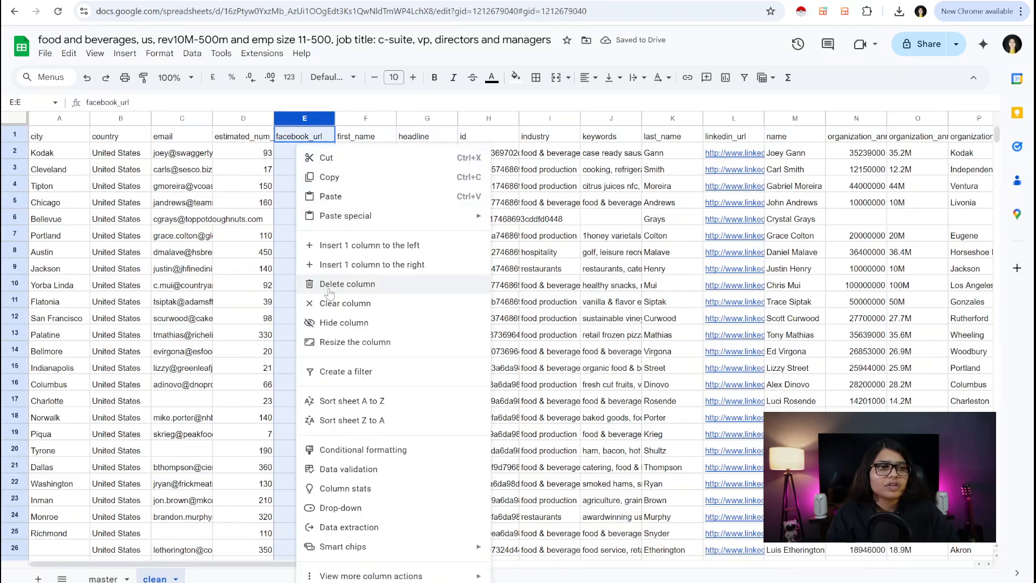
pyautogui.click(348, 288)
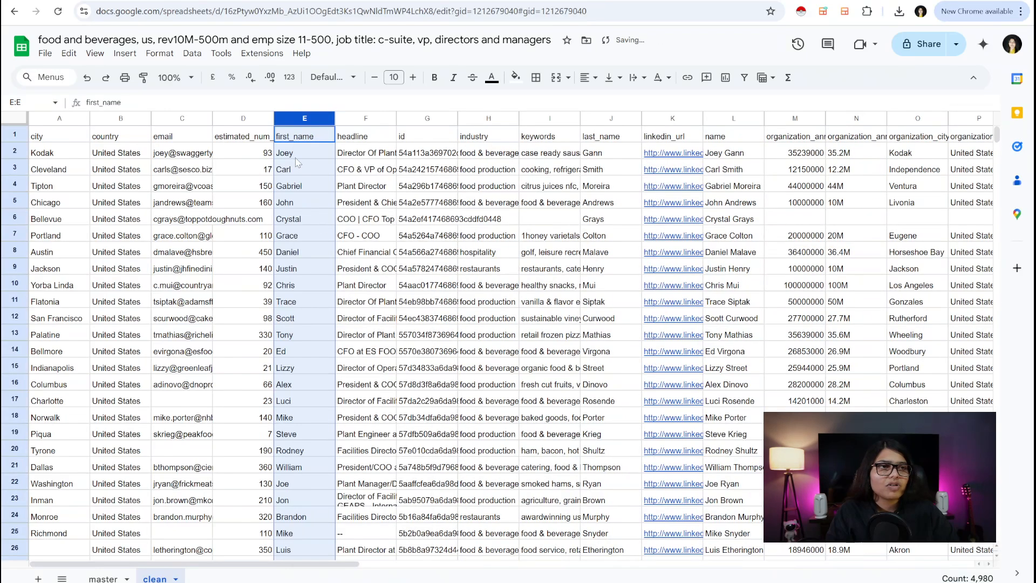
# - Delete the adjacent headline and id columns from the clean sheet together
pyautogui.click(359, 119)
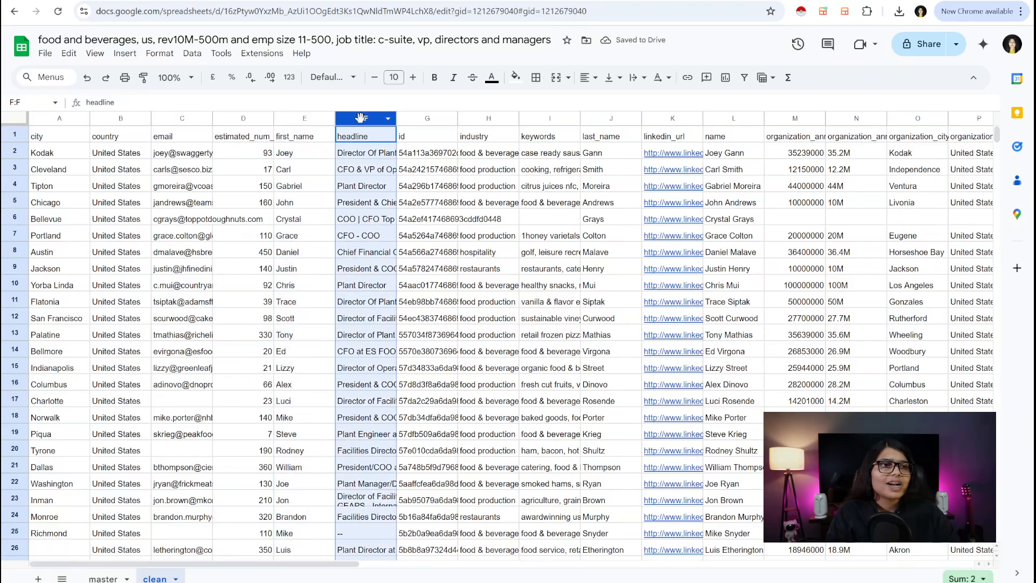
pyautogui.click(359, 176)
pyautogui.click(362, 119)
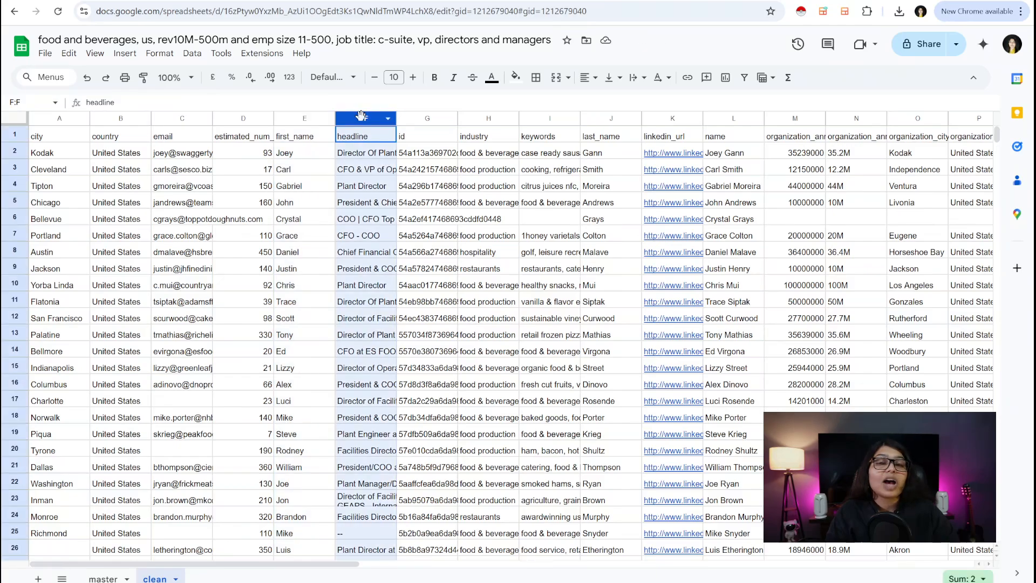
pyautogui.keyDown('shift'); pyautogui.click(428, 121); pyautogui.keyUp('shift')
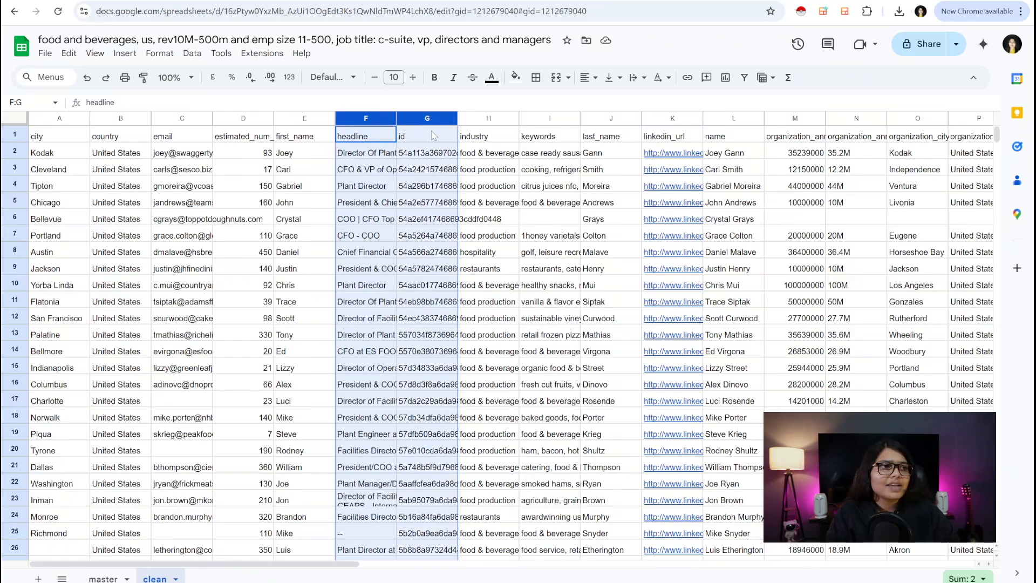
pyautogui.rightClick(418, 185)
pyautogui.click(459, 284)
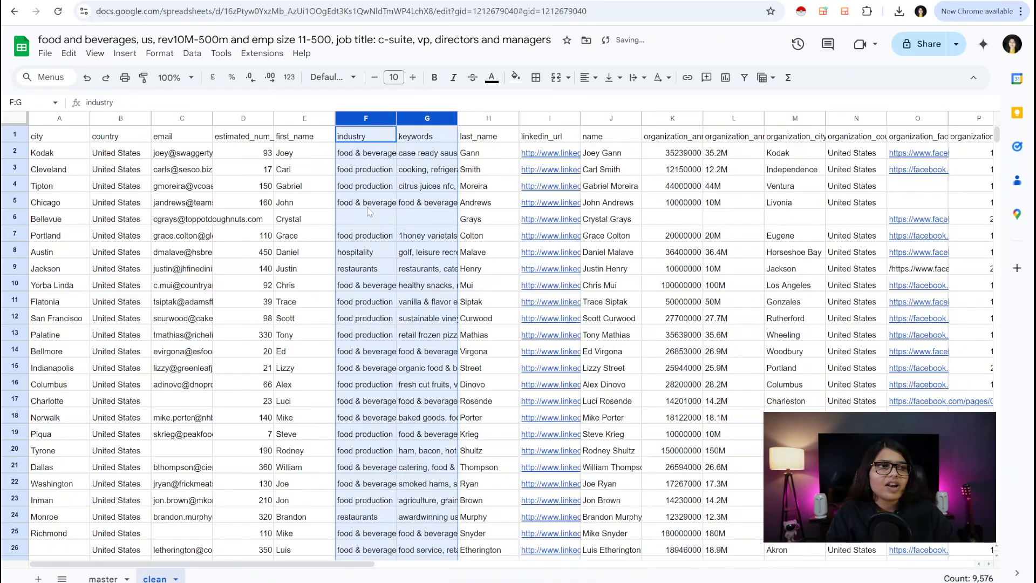
pyautogui.click(367, 206)
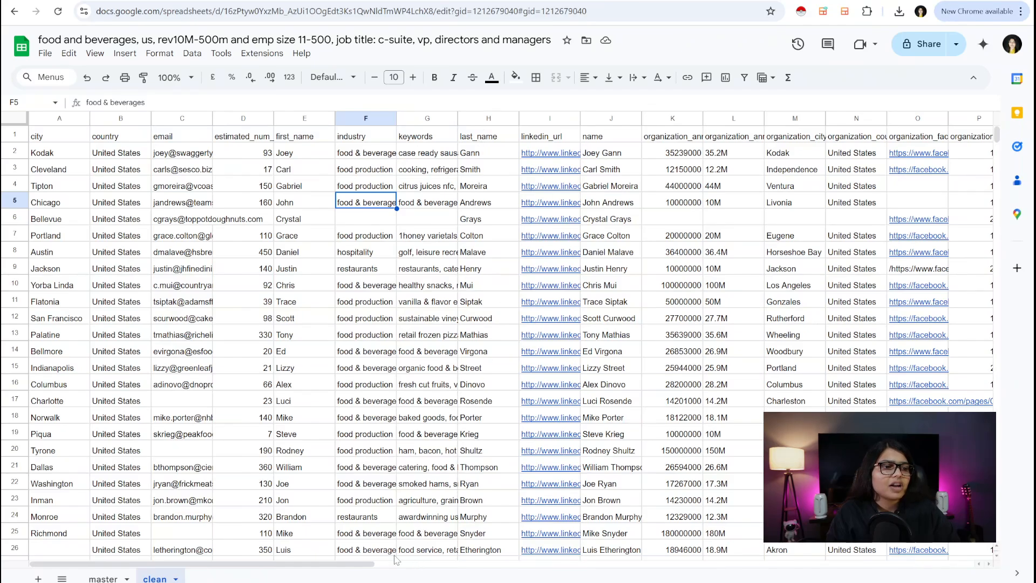
# - Delete the full name column located between linkedin_url and organization_annual_revenue
pyautogui.moveTo(382, 564); pyautogui.dragTo(509, 423)
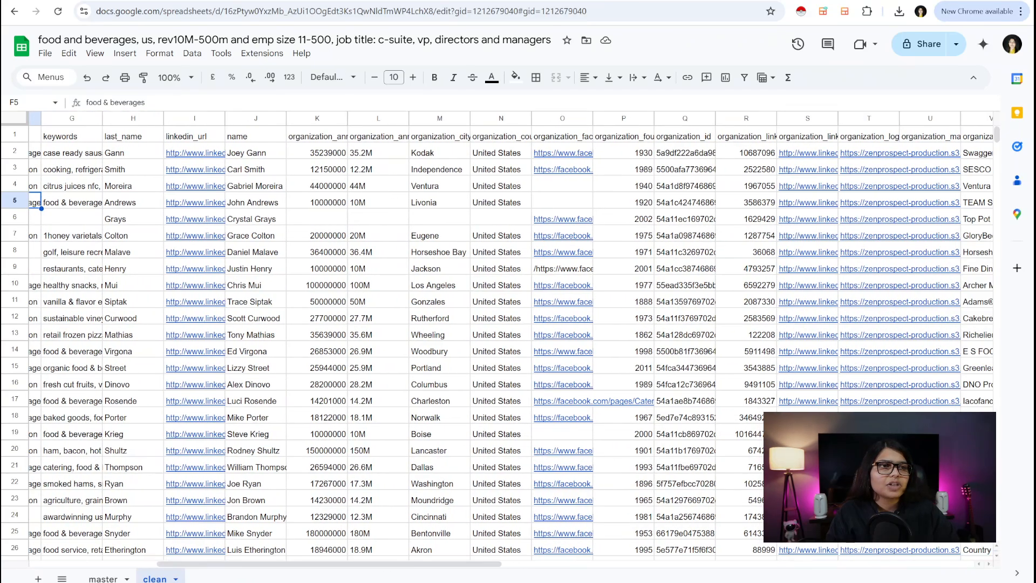
pyautogui.click(255, 123)
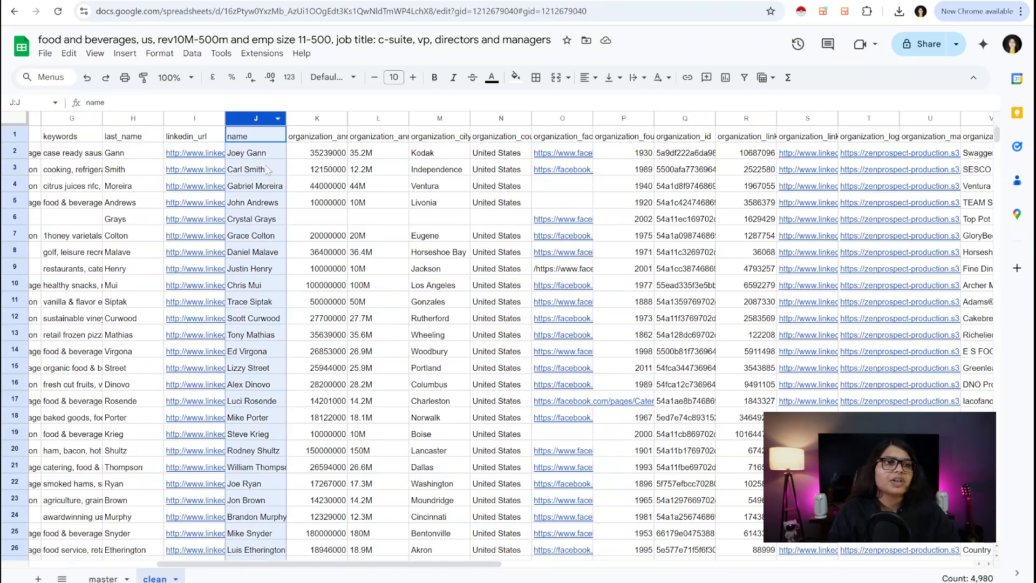
pyautogui.rightClick(268, 168)
pyautogui.click(286, 284)
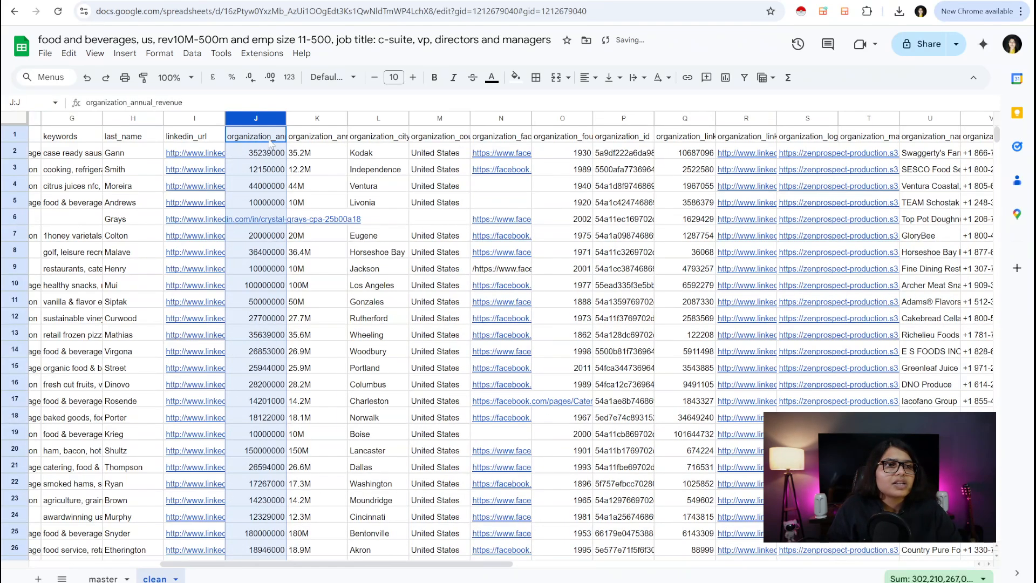
# - Compare the two annual revenue headers and delete the organization_annual_revenue column, keeping organization_annual_revenue_printed
pyautogui.click(266, 140)
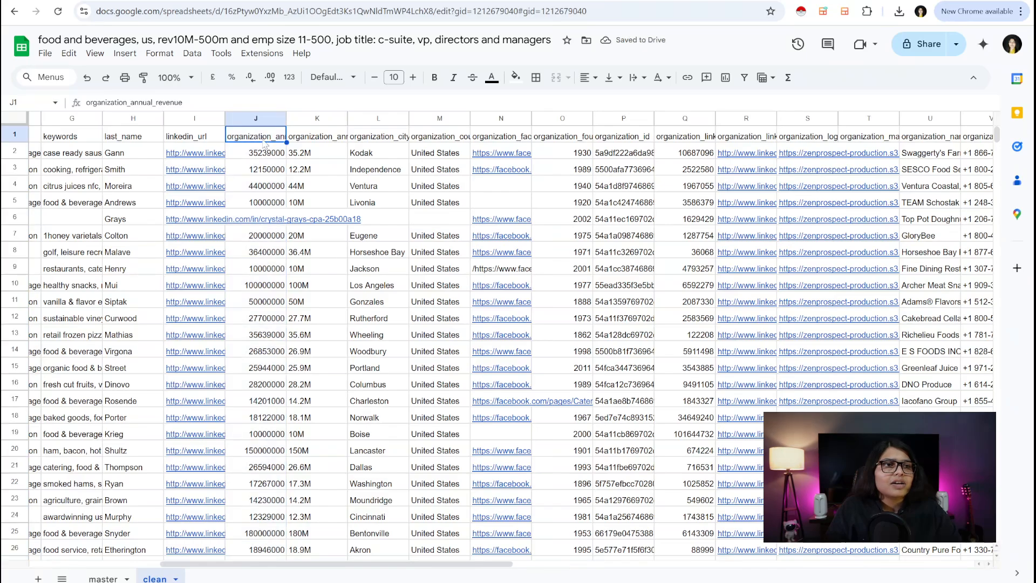
pyautogui.click(305, 138)
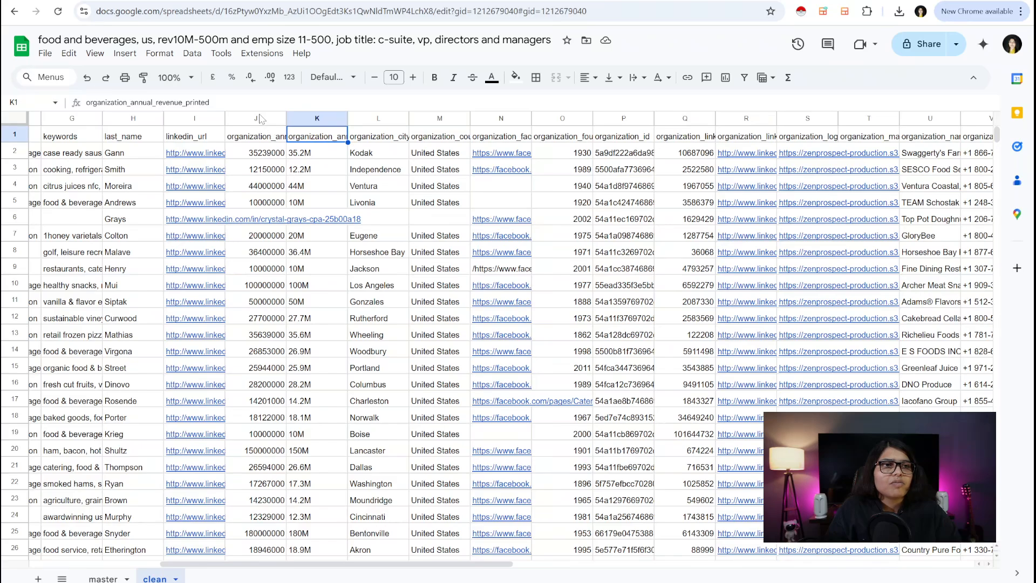
pyautogui.click(260, 118)
pyautogui.rightClick(259, 118)
pyautogui.click(324, 277)
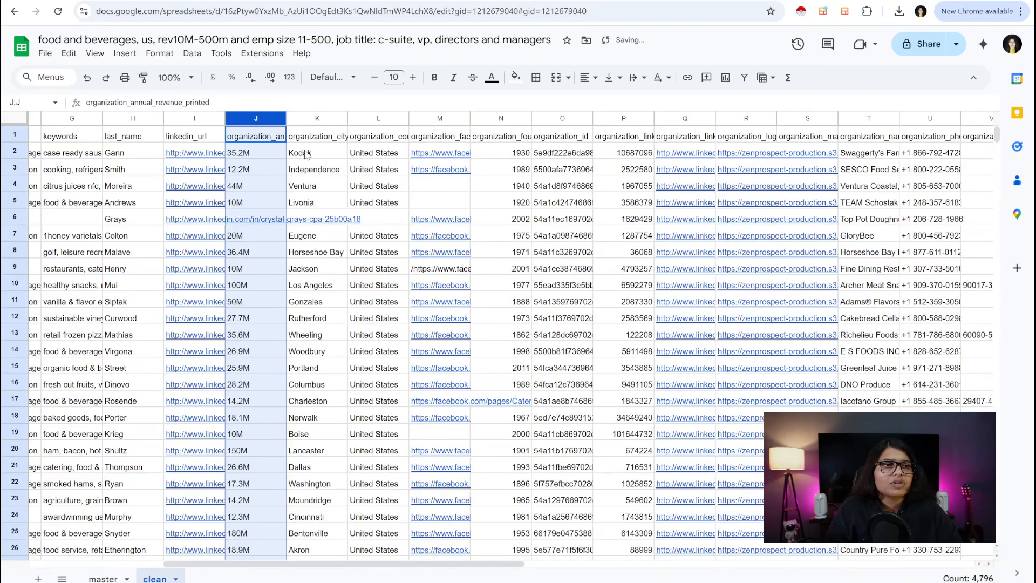
pyautogui.click(358, 150)
# - Check the organization city and country headers, and delete the organization_facebook_url column
pyautogui.click(300, 136)
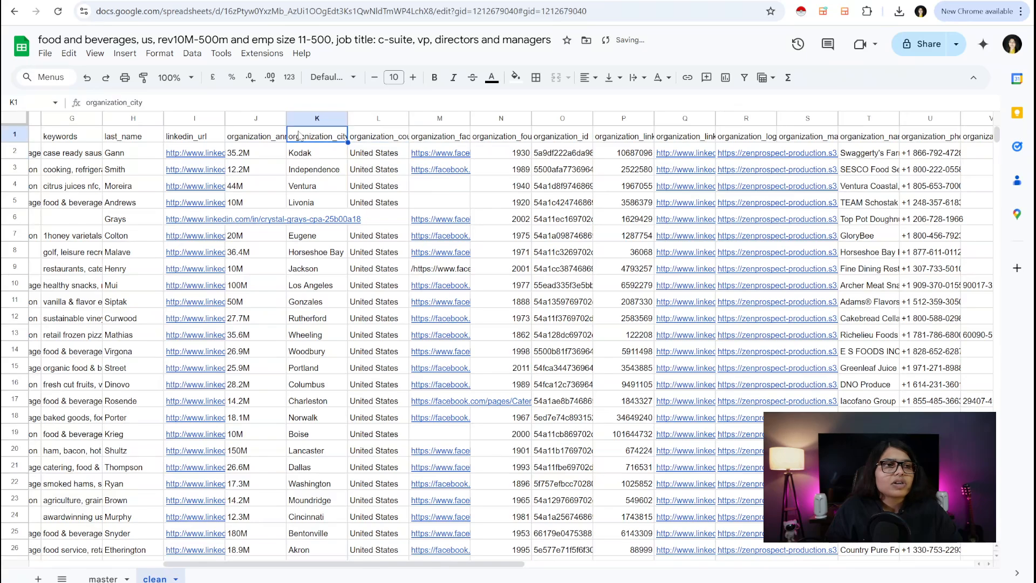
pyautogui.click(382, 138)
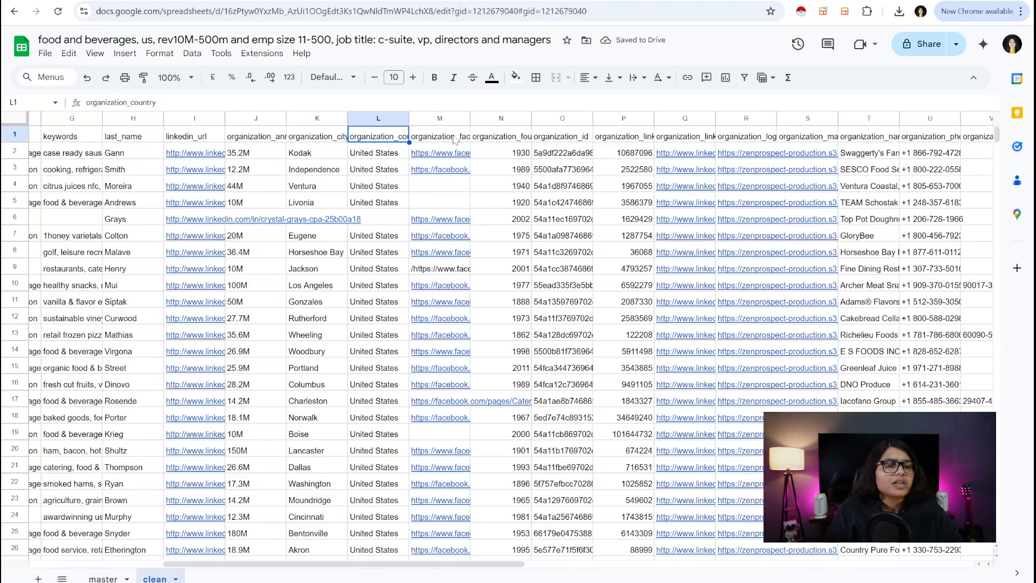
pyautogui.click(440, 118)
pyautogui.rightClick(428, 239)
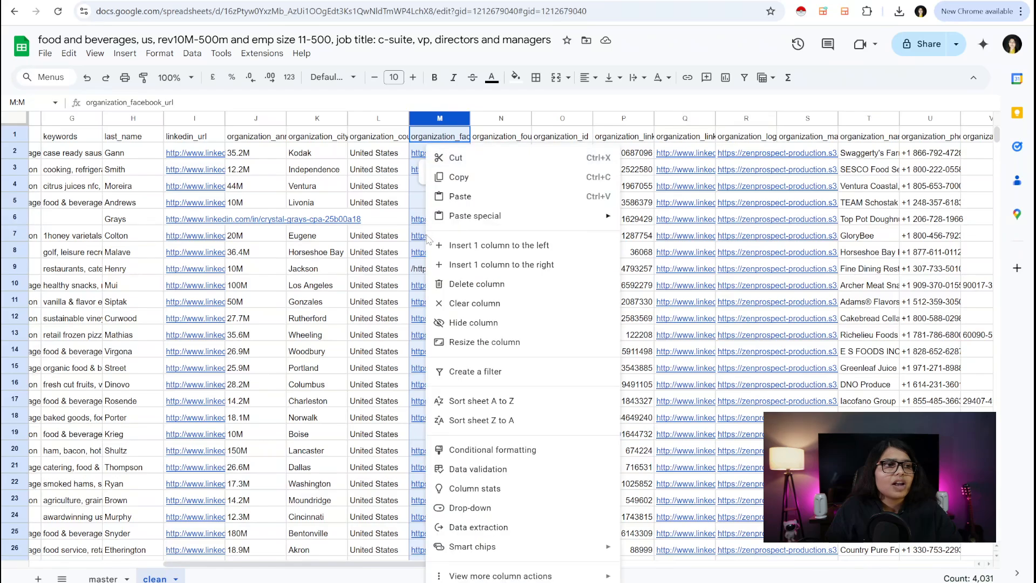
pyautogui.click(476, 284)
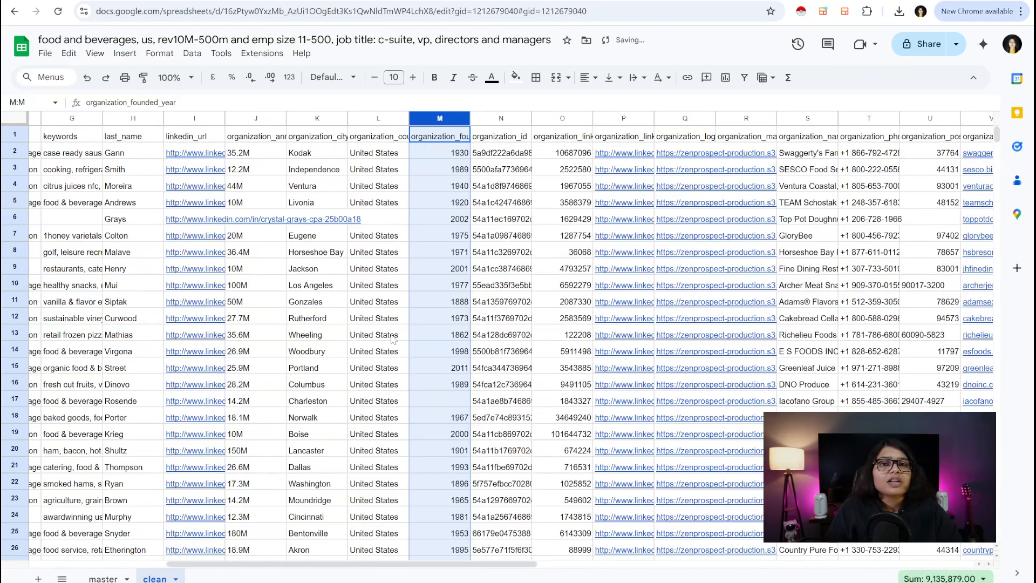
pyautogui.click(372, 401)
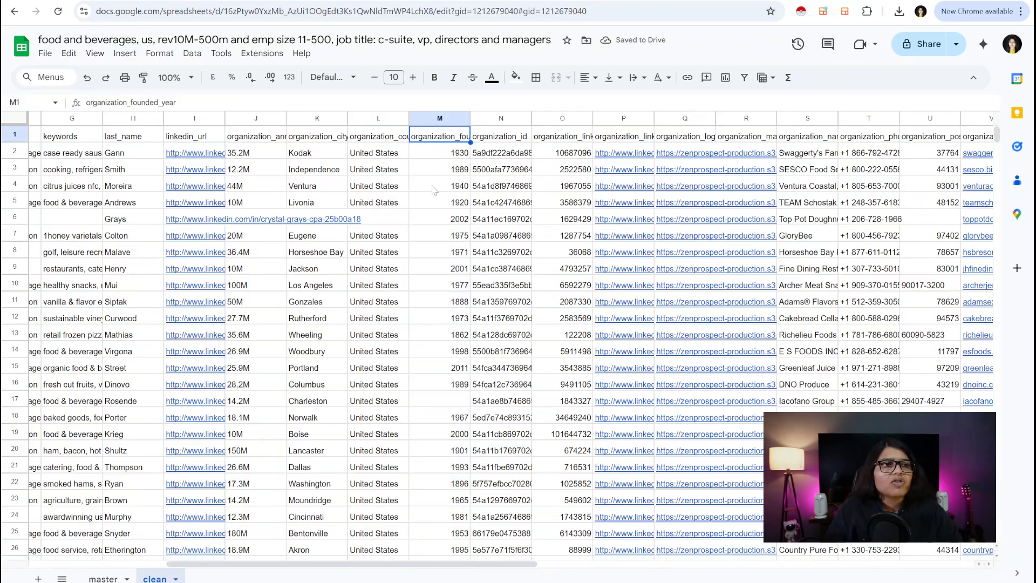
# - Delete the adjacent organization_founded_year, organization_id and numeric organization LinkedIn ID columns from the clean sheet together
pyautogui.click(434, 137)
pyautogui.click(453, 117)
pyautogui.moveTo(454, 117); pyautogui.dragTo(538, 145)
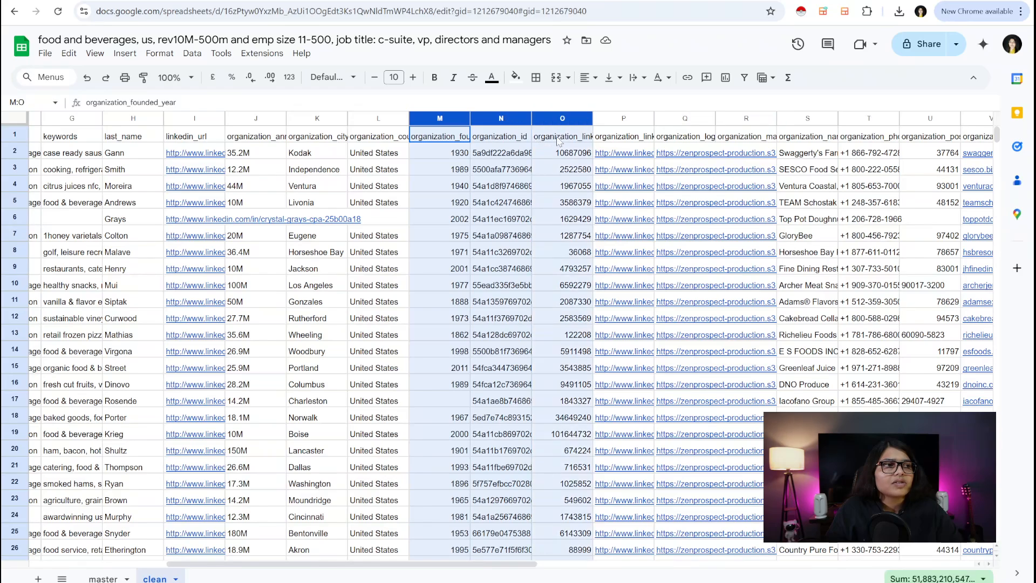
pyautogui.rightClick(505, 182)
pyautogui.click(533, 284)
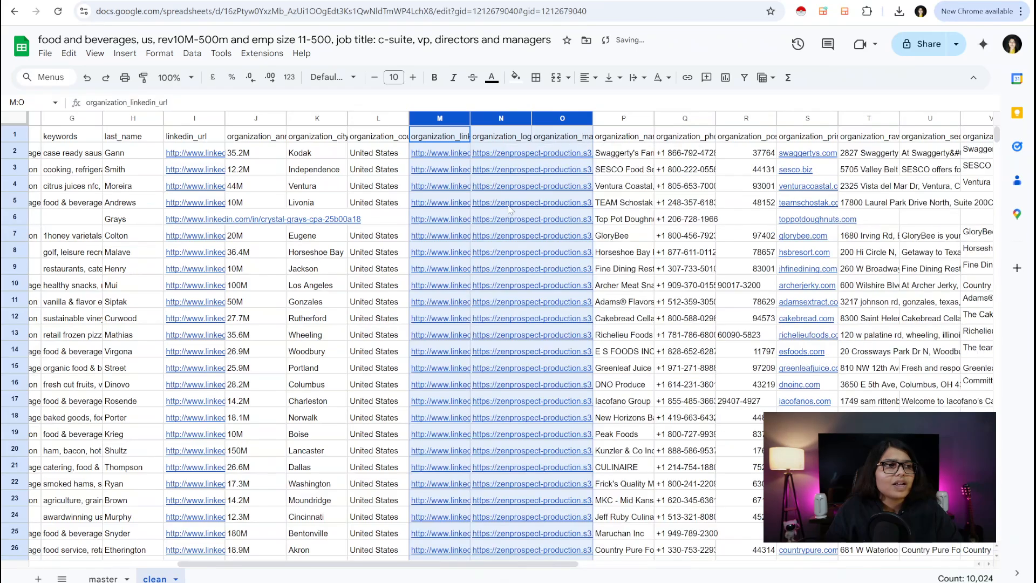
# - Check the organization LinkedIn, logo and market cap columns, and delete the logo and organization_market_cap columns while keeping organization_linkedin_url
pyautogui.click(432, 169)
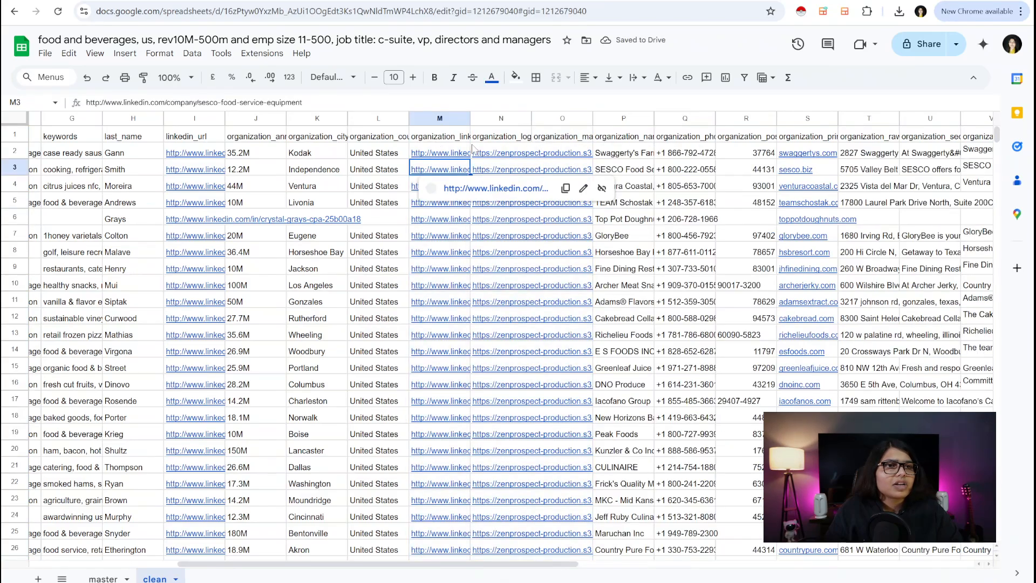
pyautogui.click(494, 151)
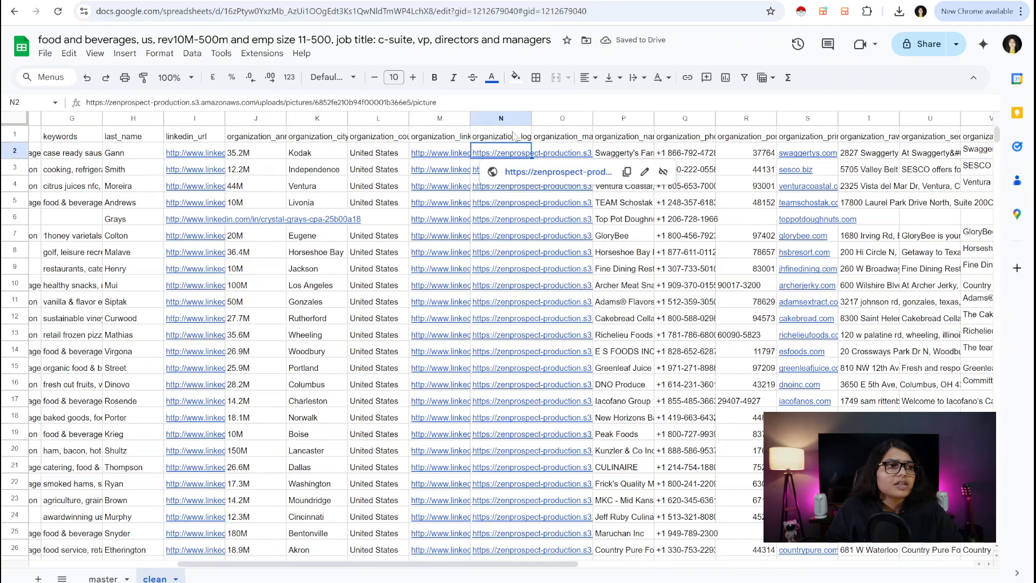
pyautogui.click(514, 137)
pyautogui.click(554, 139)
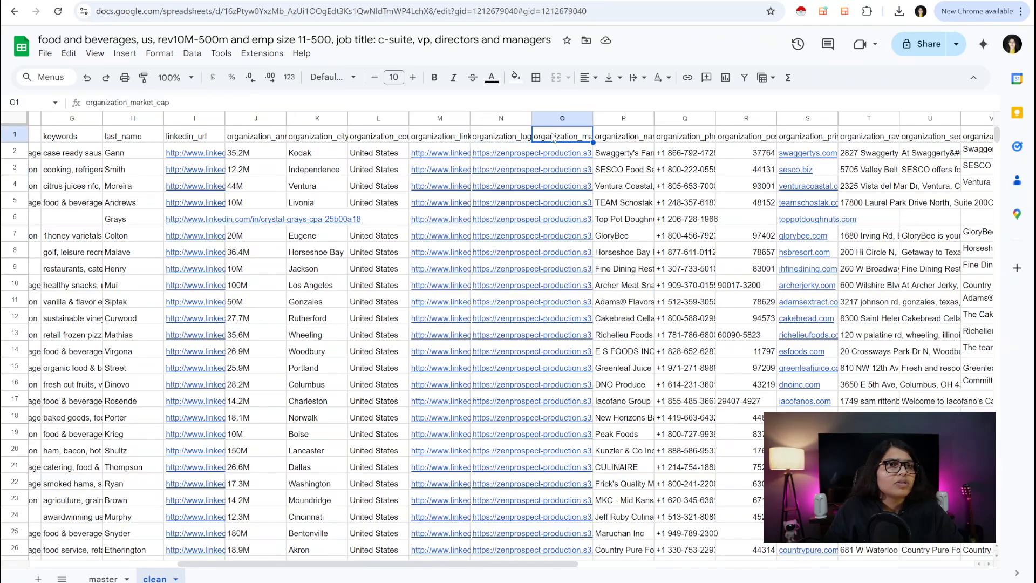
pyautogui.click(612, 135)
pyautogui.moveTo(573, 122); pyautogui.dragTo(483, 118)
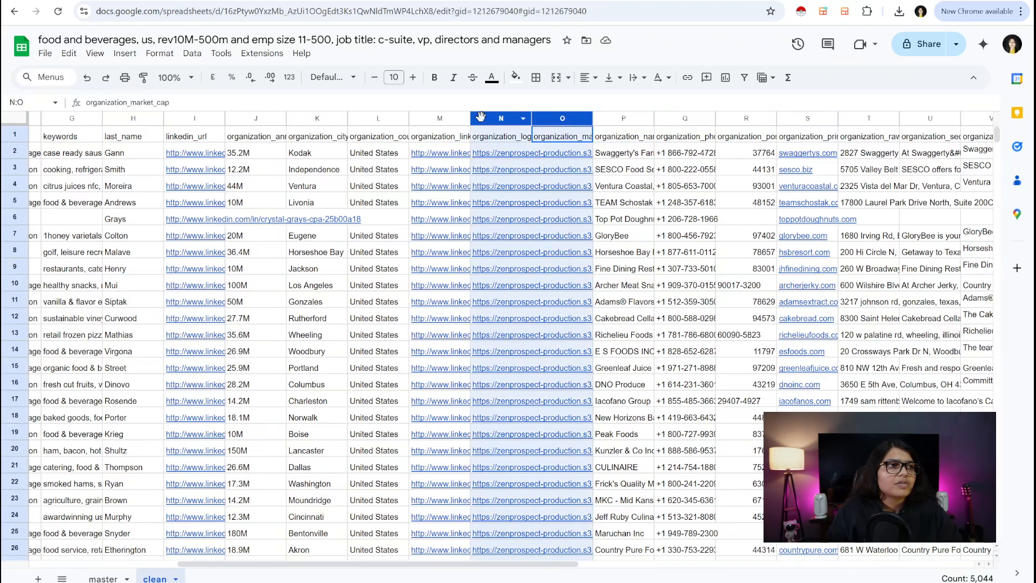
pyautogui.rightClick(483, 118)
pyautogui.click(511, 285)
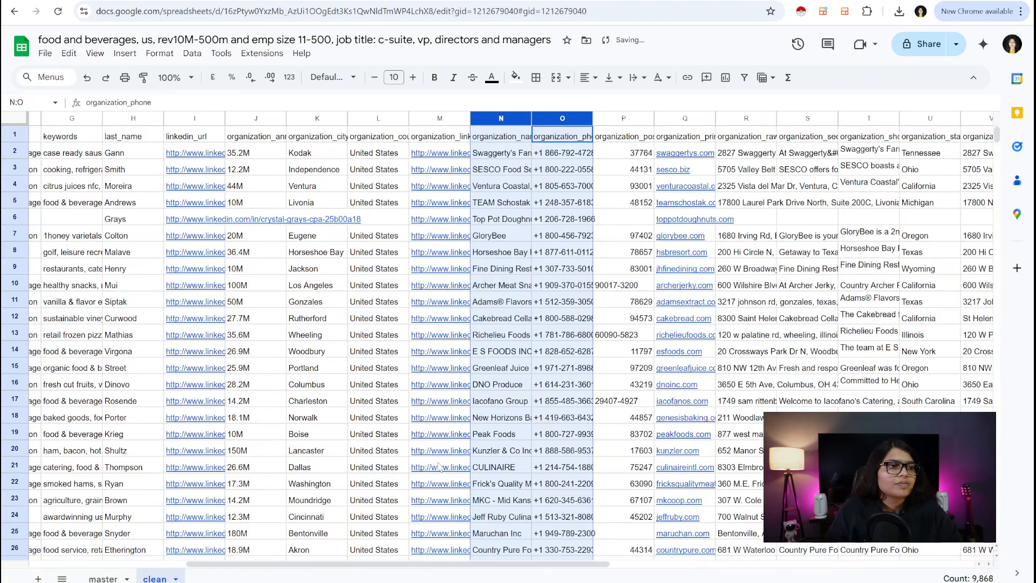
# - Delete the organization_postal_code column located after organization_phone
pyautogui.hscroll(8, 361, 564)
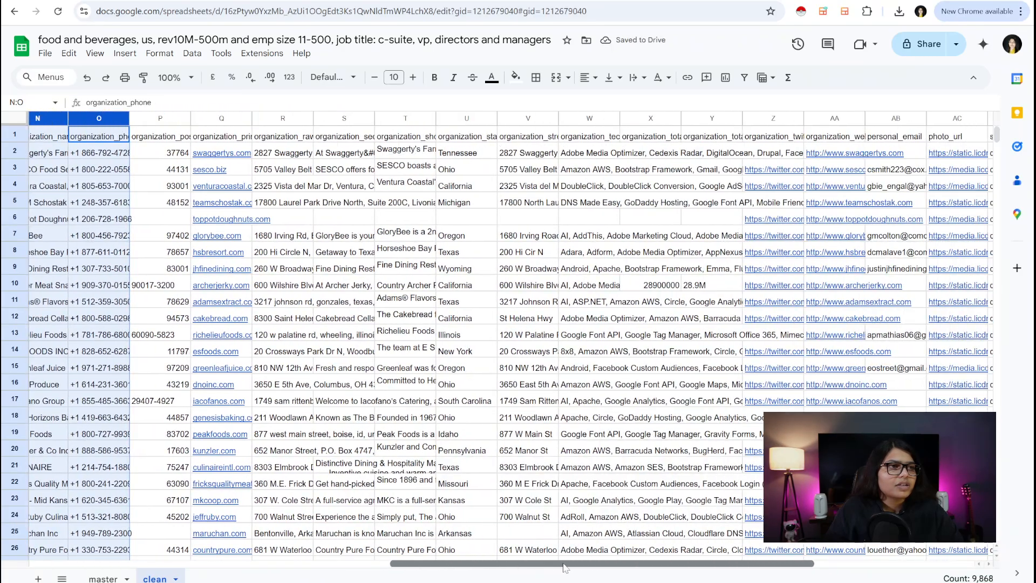
pyautogui.click(162, 138)
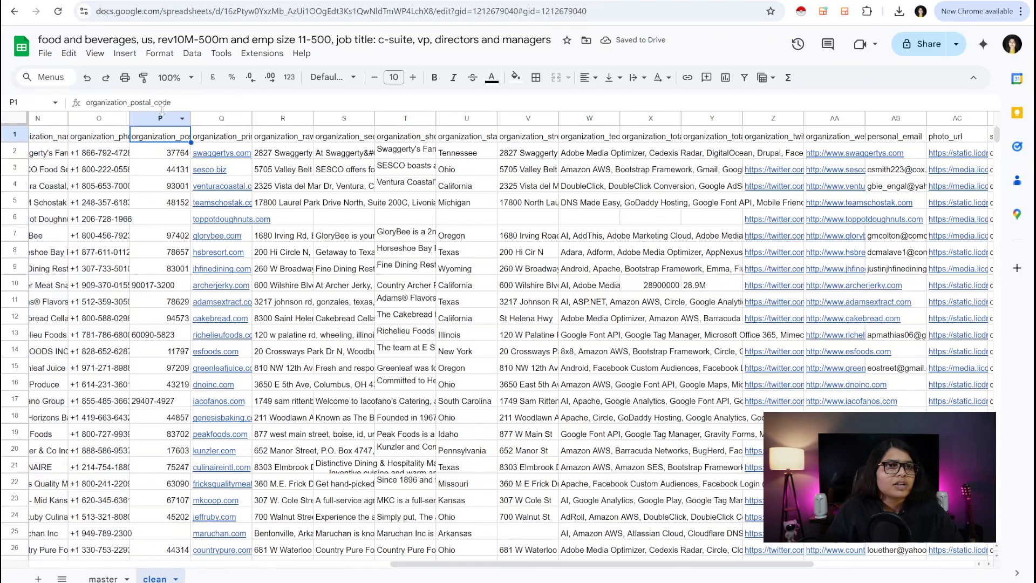
pyautogui.click(163, 117)
pyautogui.rightClick(164, 148)
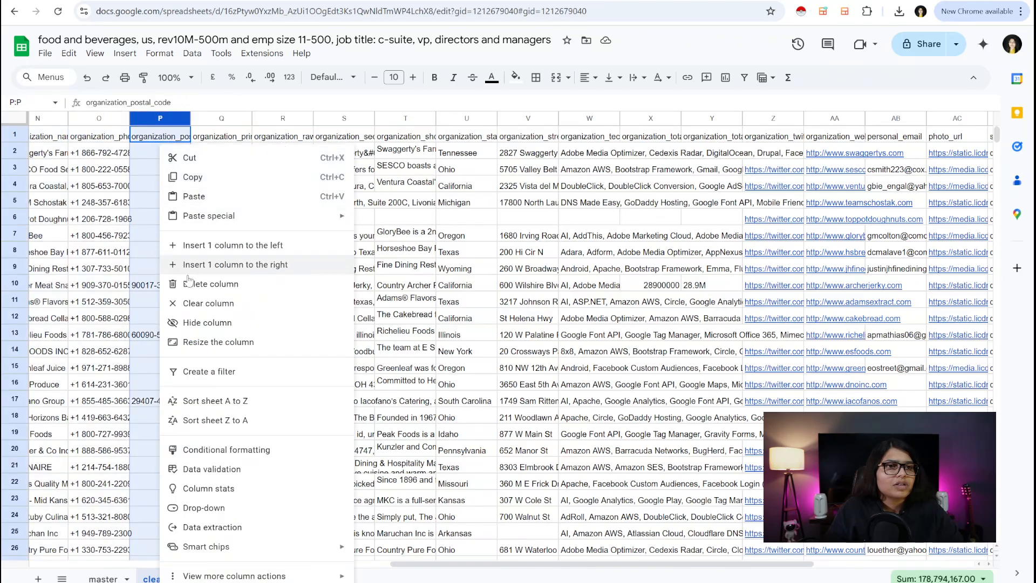
pyautogui.click(211, 284)
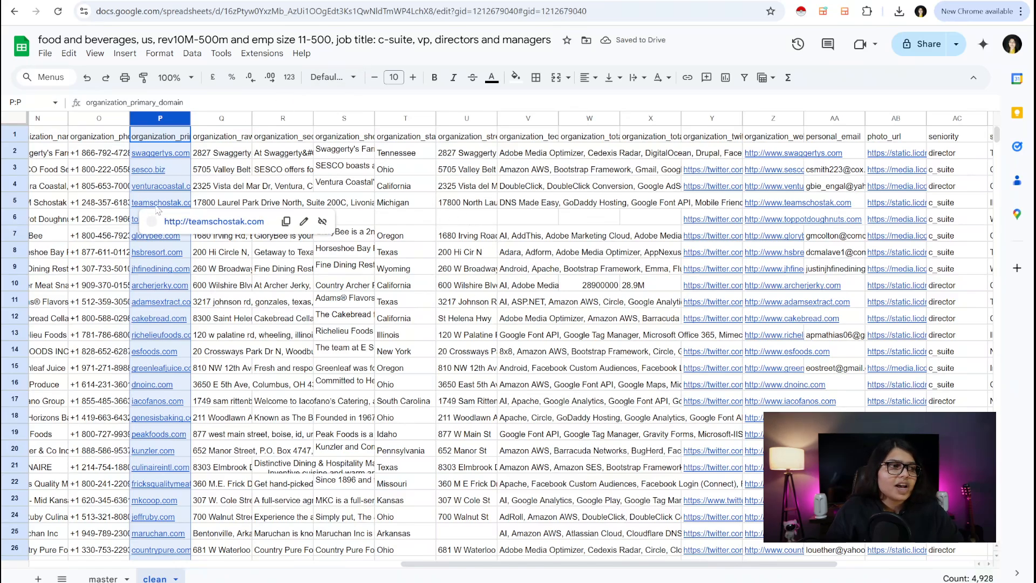
# - Compare organization_primary_domain with organization_website_url and delete the organization_primary_domain column
pyautogui.click(777, 142)
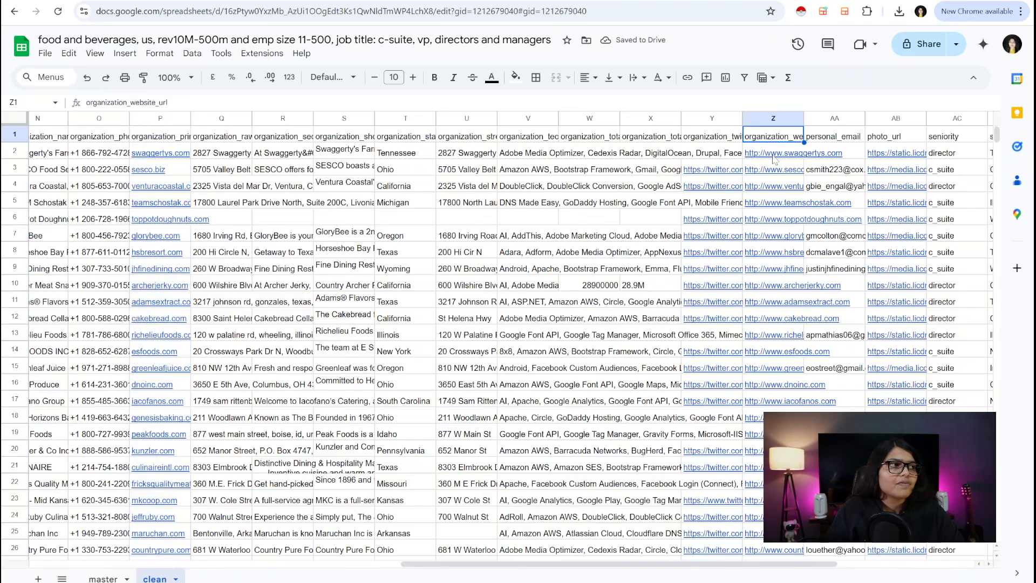
pyautogui.click(157, 118)
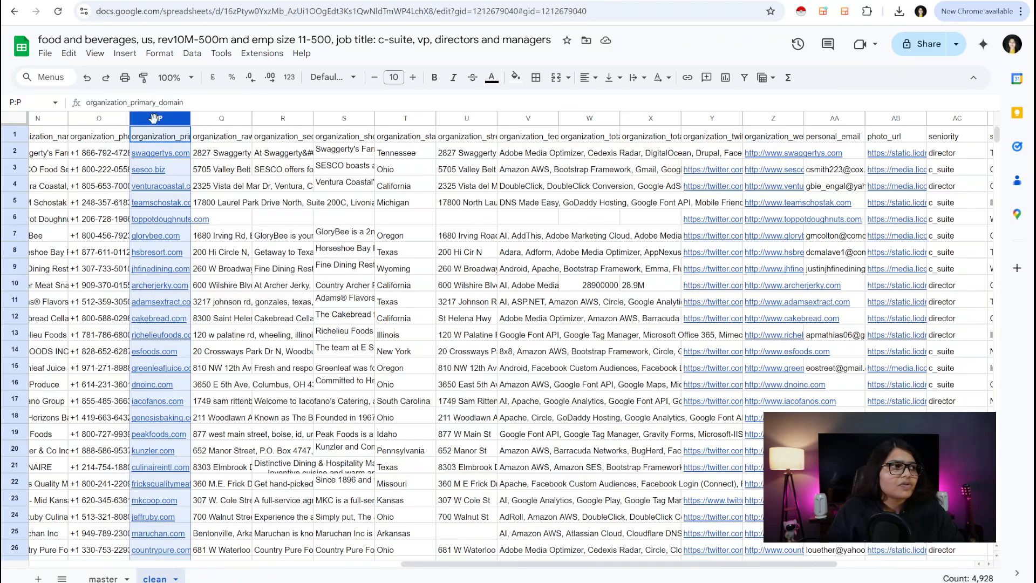
pyautogui.rightClick(164, 188)
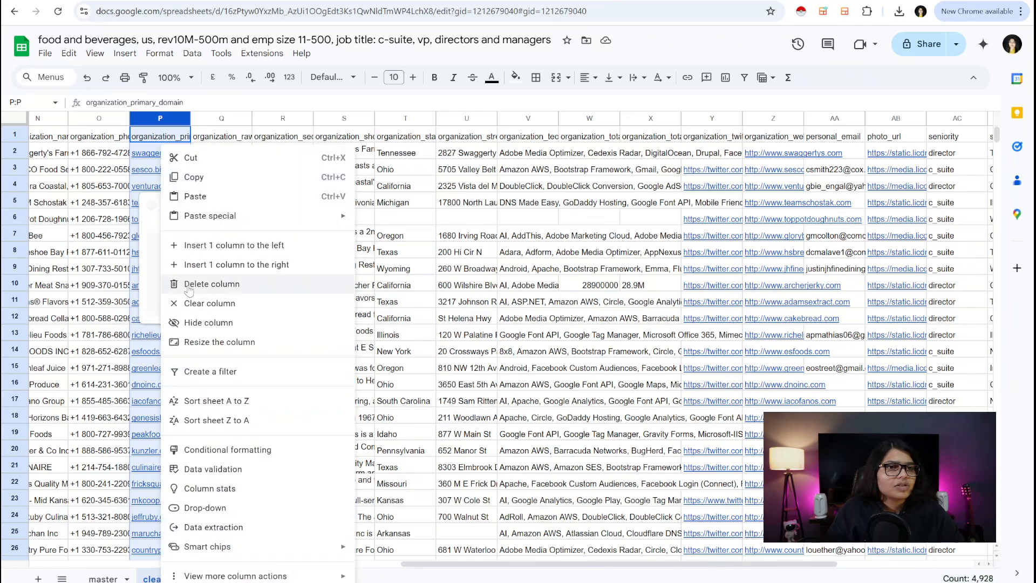
pyautogui.click(190, 283)
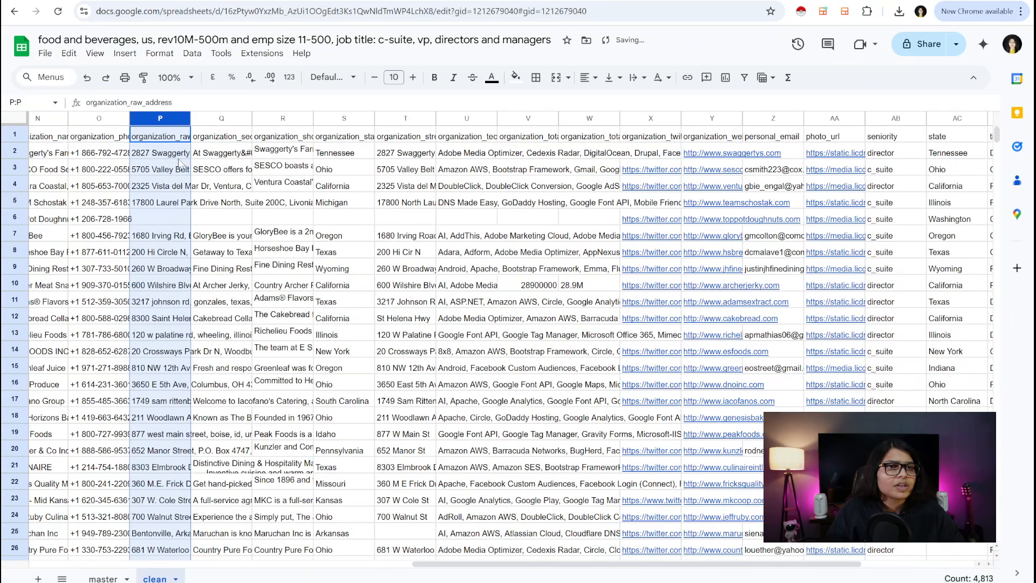
# - Check the headers after organization_phone and delete the organization raw address, organization_seo_description and organization_short_description columns together
pyautogui.click(181, 162)
pyautogui.click(226, 141)
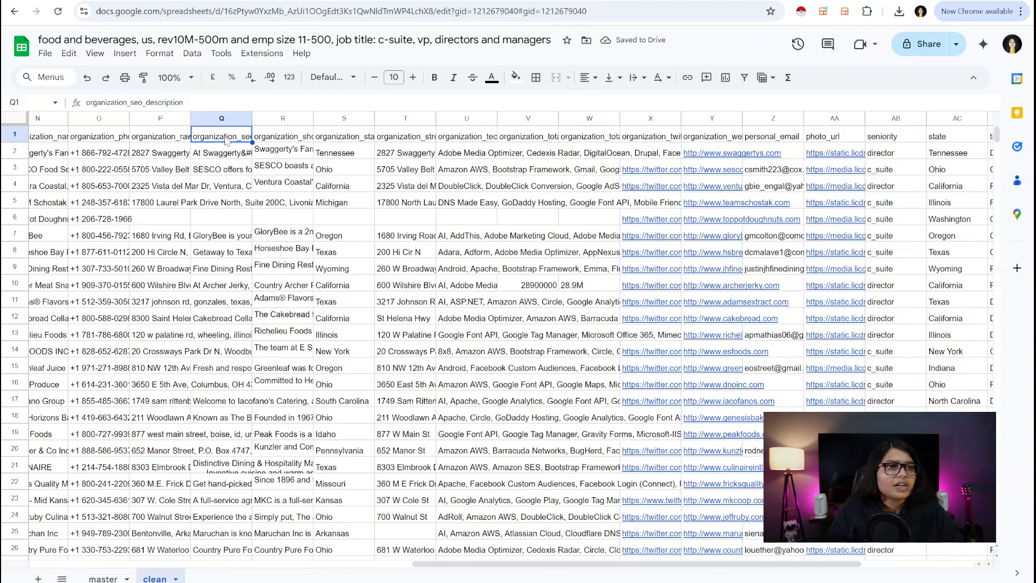
pyautogui.click(284, 141)
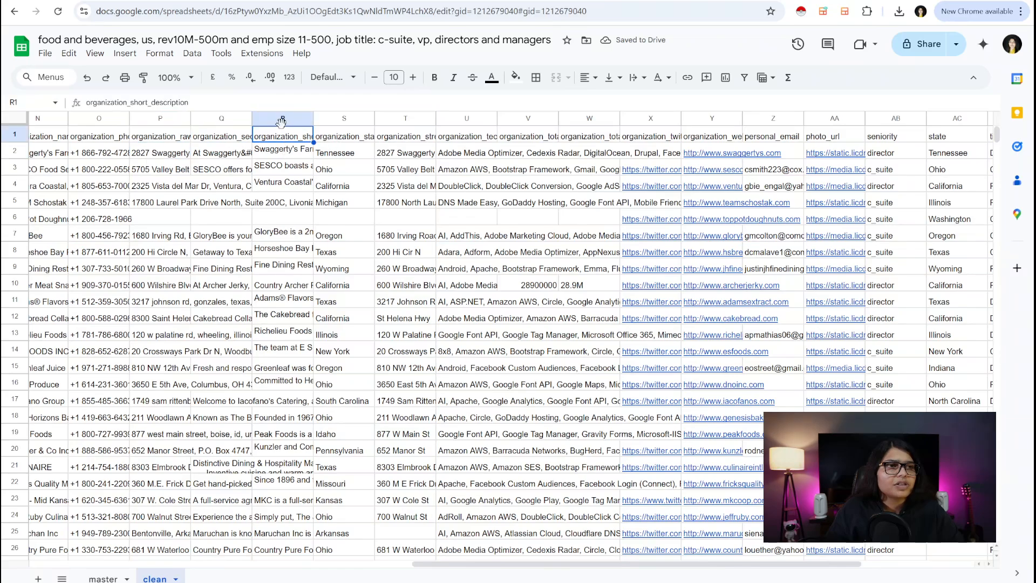
pyautogui.moveTo(283, 118); pyautogui.dragTo(183, 119)
pyautogui.rightClick(181, 188)
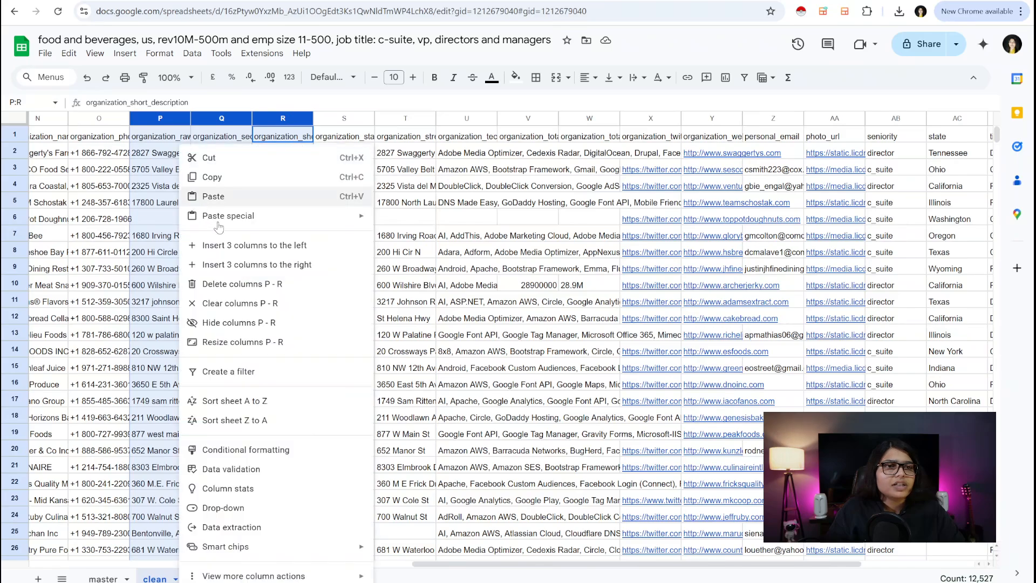
pyautogui.click(243, 286)
pyautogui.click(300, 208)
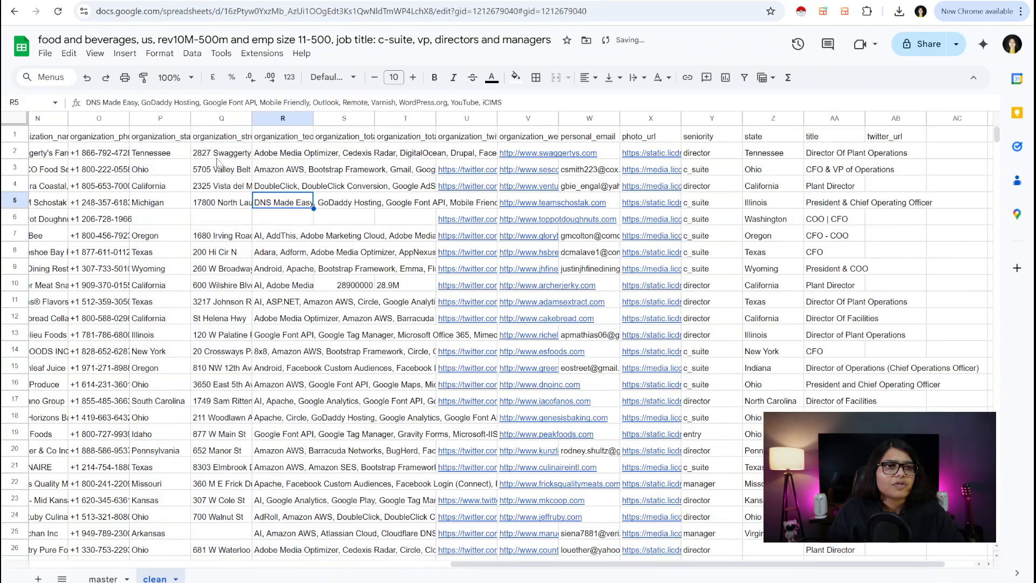
# - Delete the five adjacent columns from organization_street_address through the organization Twitter URL, just before organization_website_url
pyautogui.moveTo(219, 136); pyautogui.dragTo(223, 155)
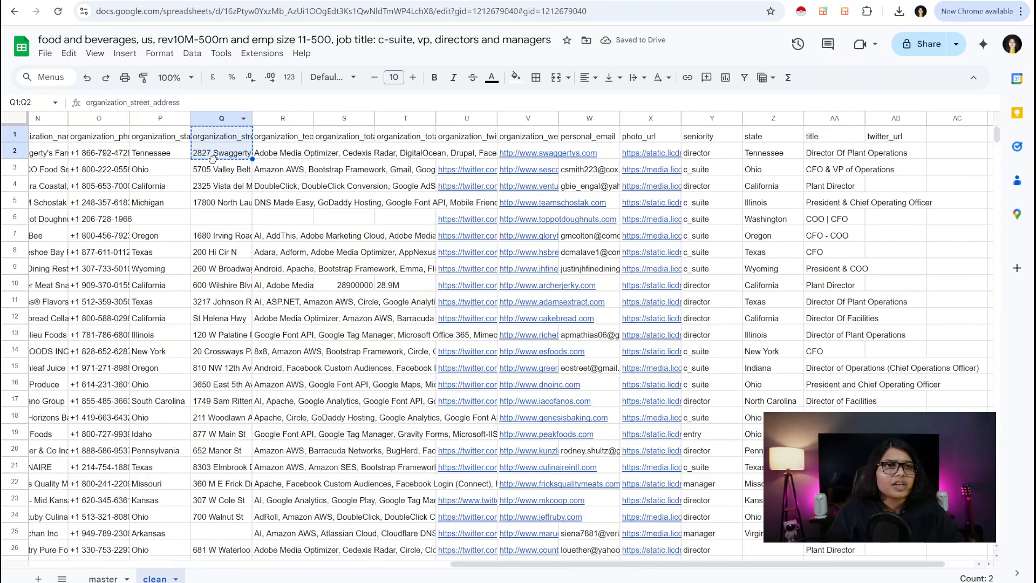
pyautogui.click(223, 155)
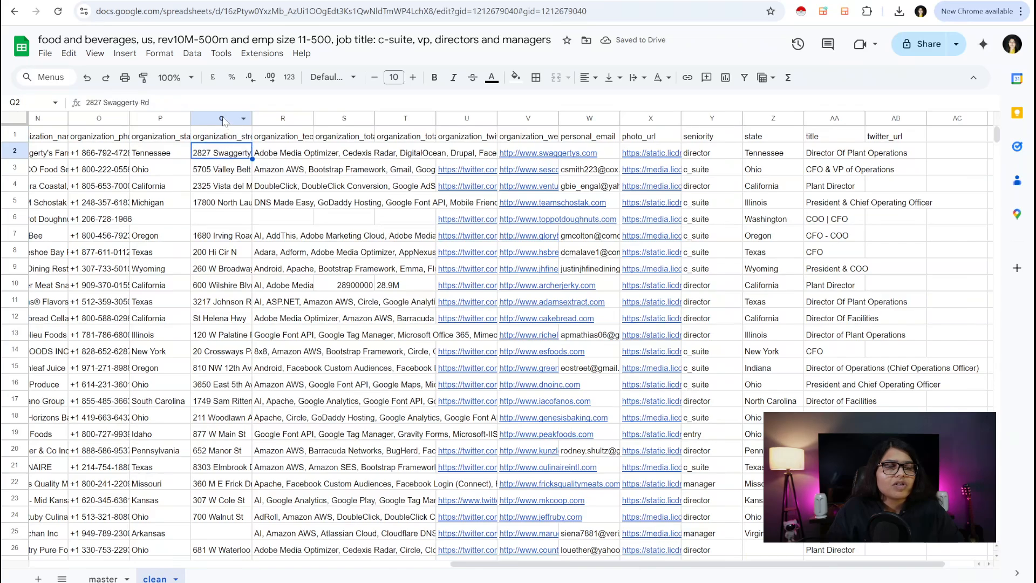
pyautogui.moveTo(222, 118); pyautogui.dragTo(449, 144)
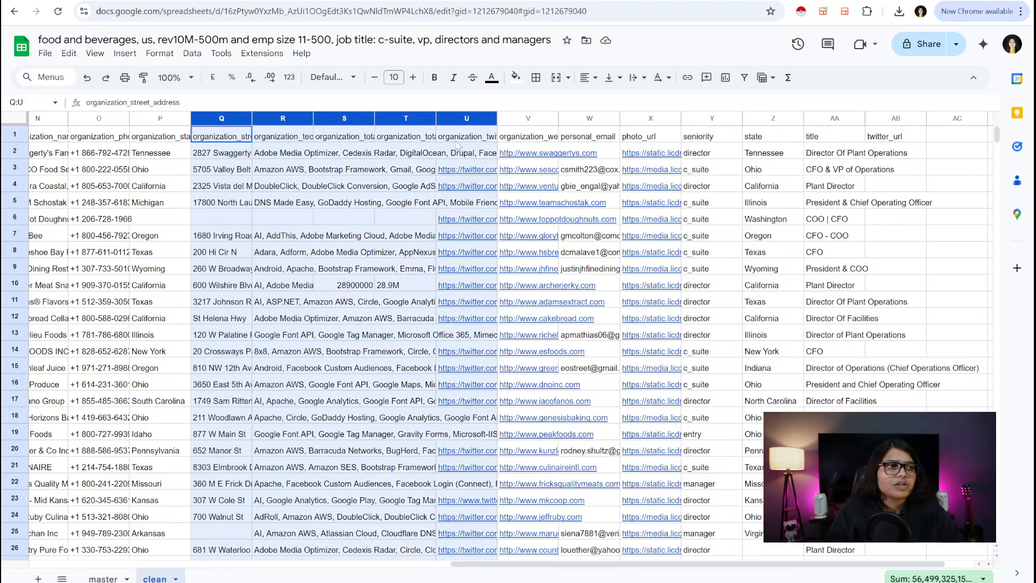
pyautogui.rightClick(242, 144)
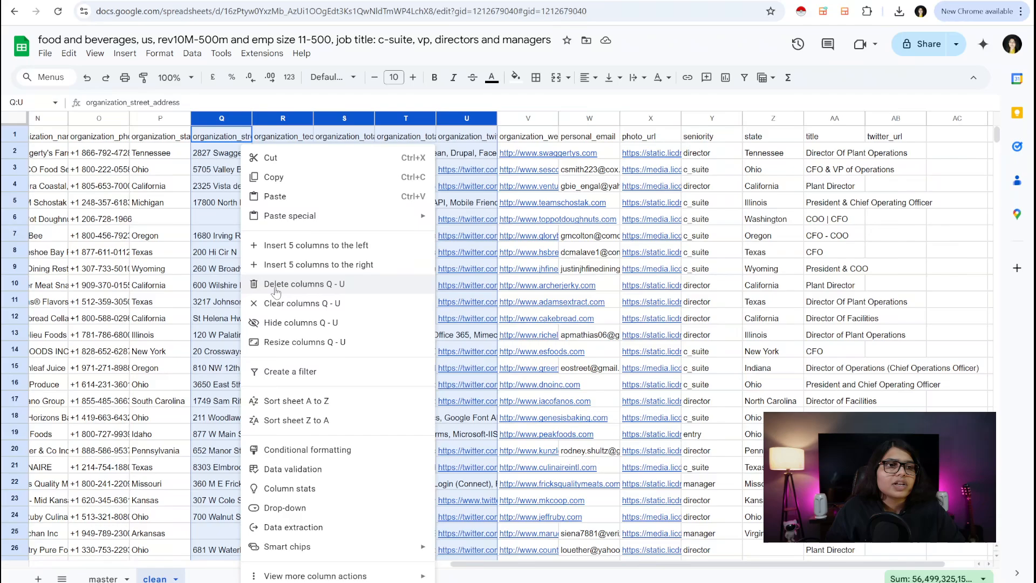
pyautogui.click(275, 290)
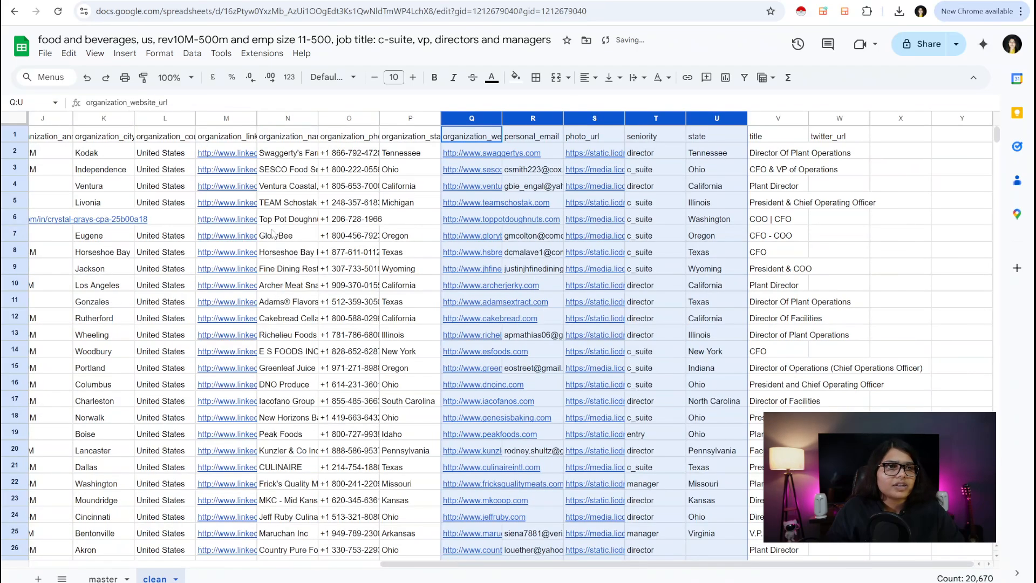
pyautogui.click(410, 222)
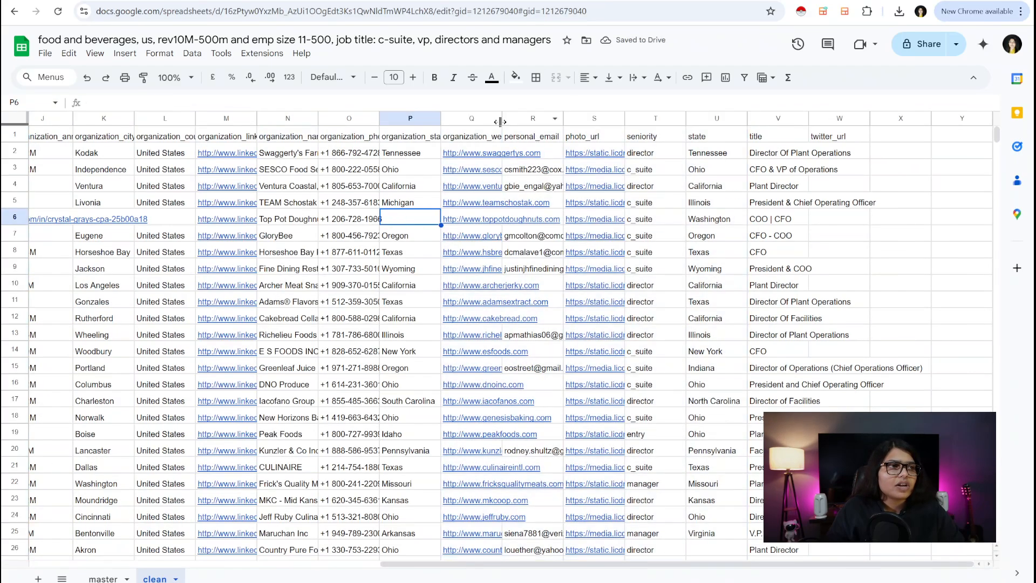
# - Check the website and personal_email columns, and delete the photo_url and seniority columns together
pyautogui.click(461, 155)
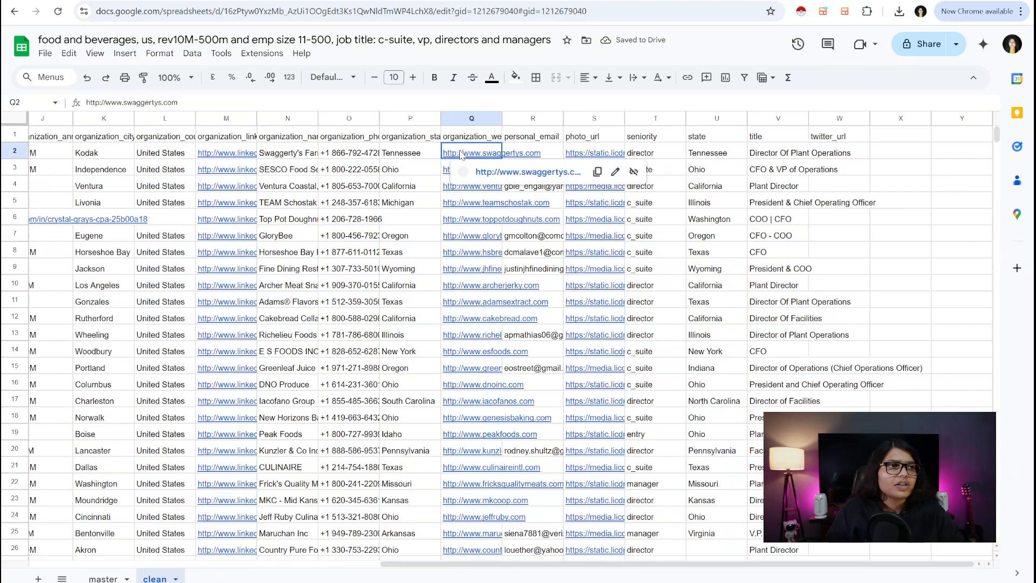
pyautogui.click(547, 136)
pyautogui.moveTo(581, 122); pyautogui.dragTo(646, 120)
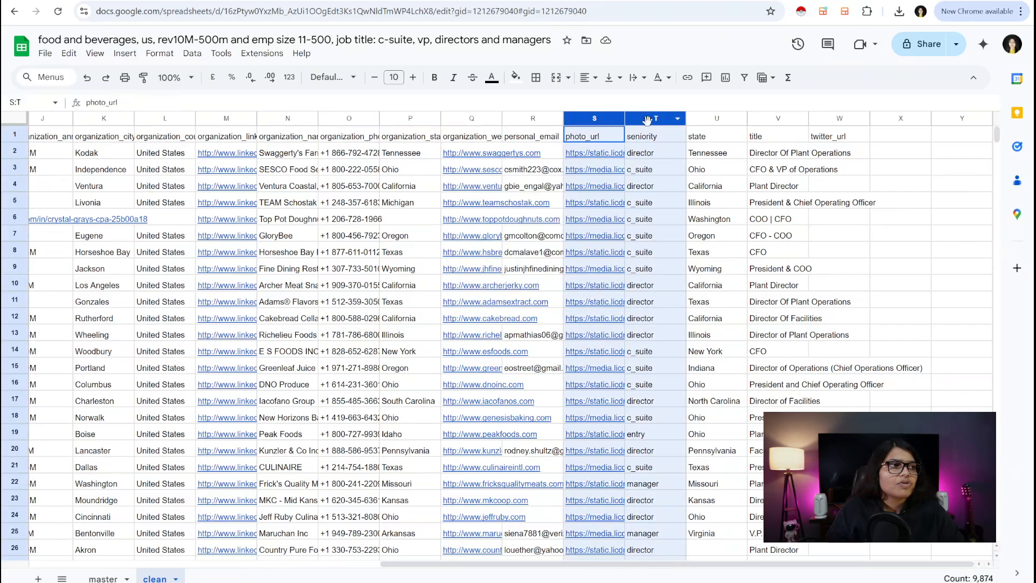
pyautogui.rightClick(649, 120)
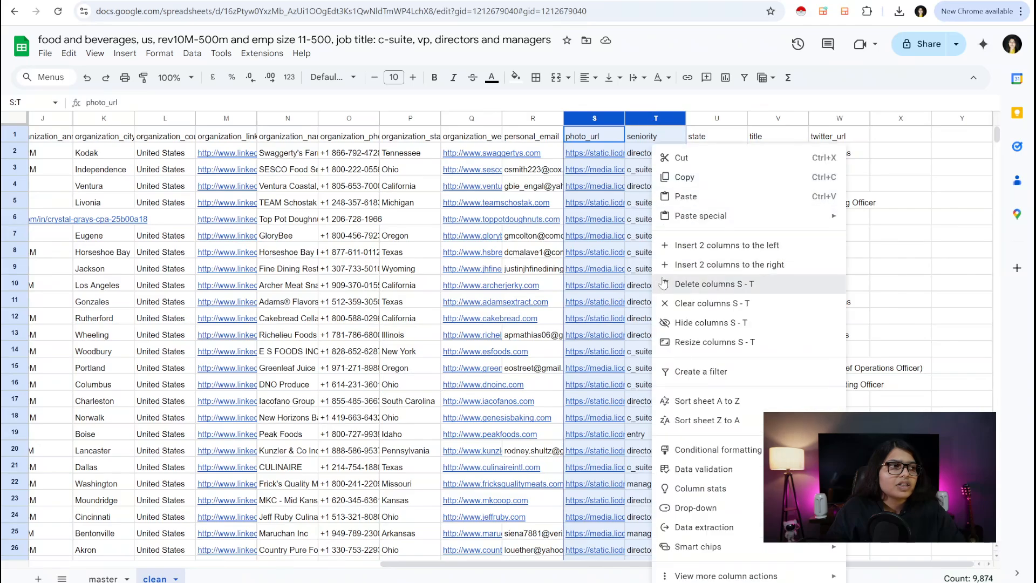
pyautogui.click(701, 283)
# - Delete the twitter_url column after title and review the remaining columns of the clean sheet from city through title
pyautogui.click(836, 120)
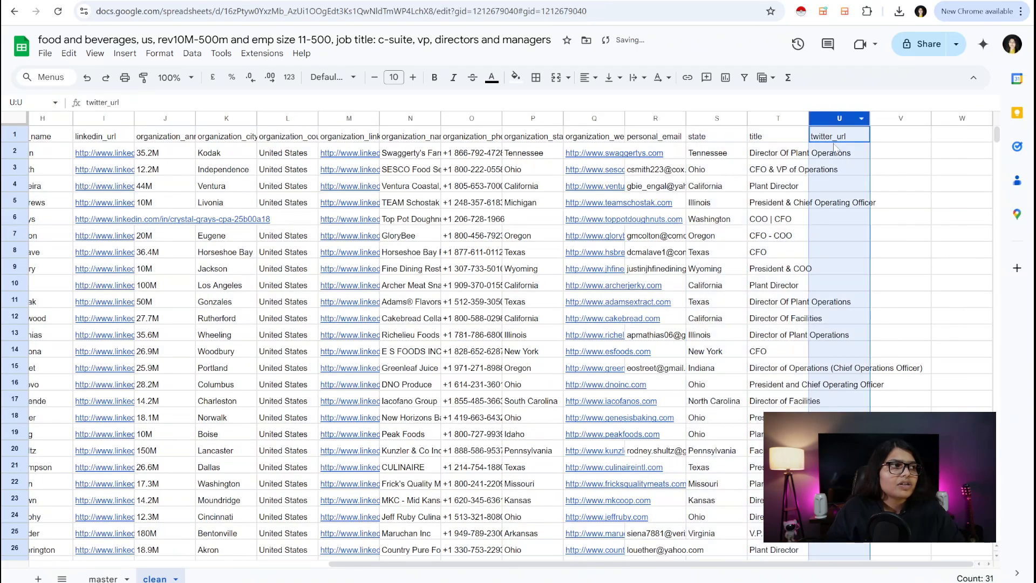
pyautogui.rightClick(837, 119)
pyautogui.click(885, 283)
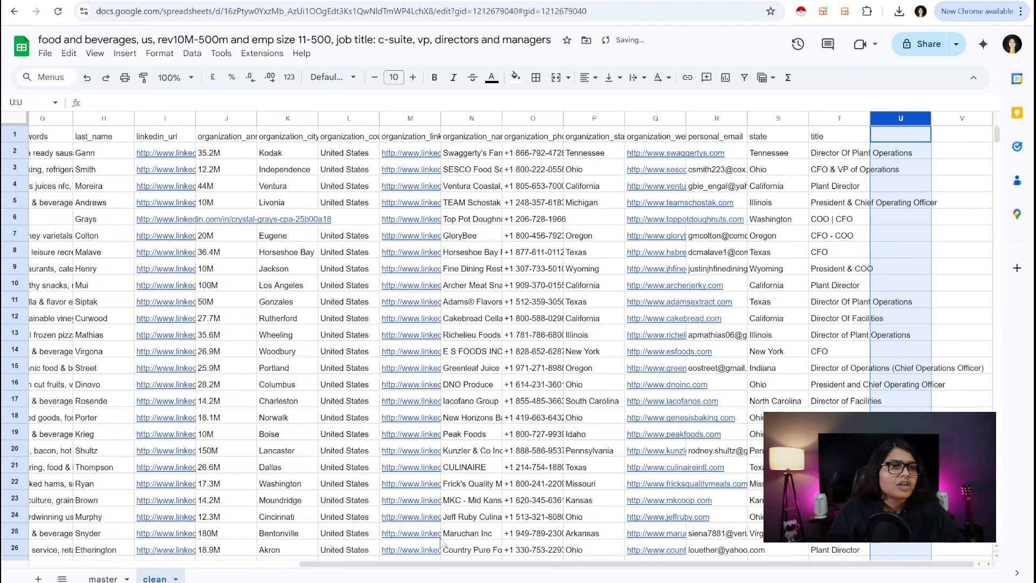
pyautogui.moveTo(428, 564); pyautogui.dragTo(4, 544)
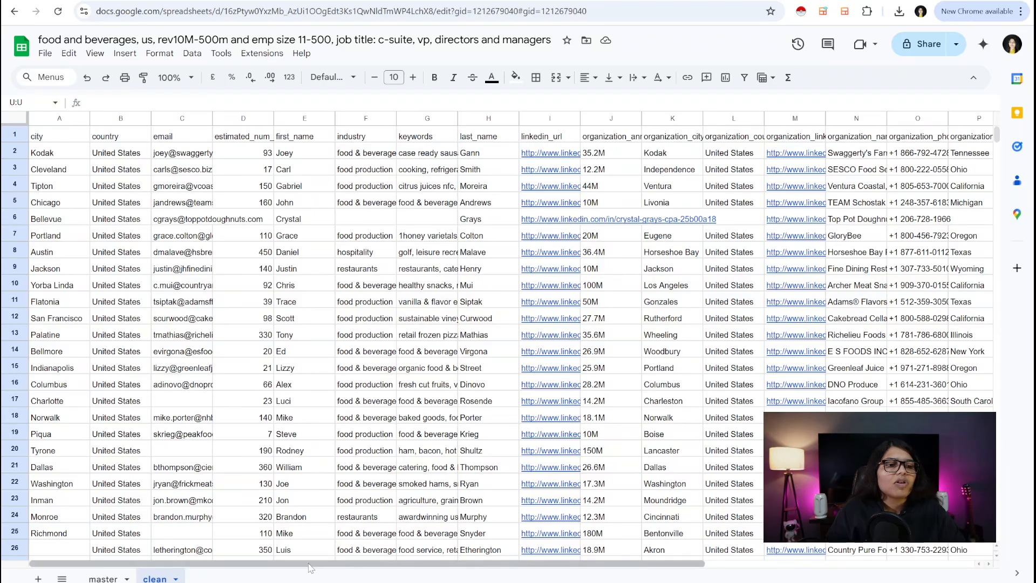
pyautogui.moveTo(318, 563); pyautogui.dragTo(628, 554)
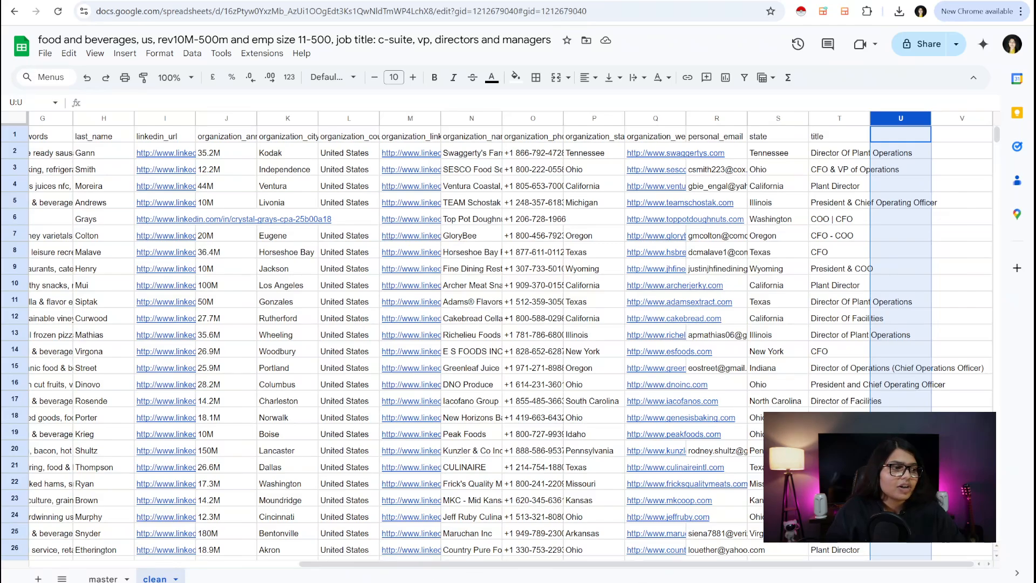
# - Switch to Apollo's people search and expand the Location filter to examine the contact and account HQ location settings
pyautogui.hotkey('alt', 'Tab')
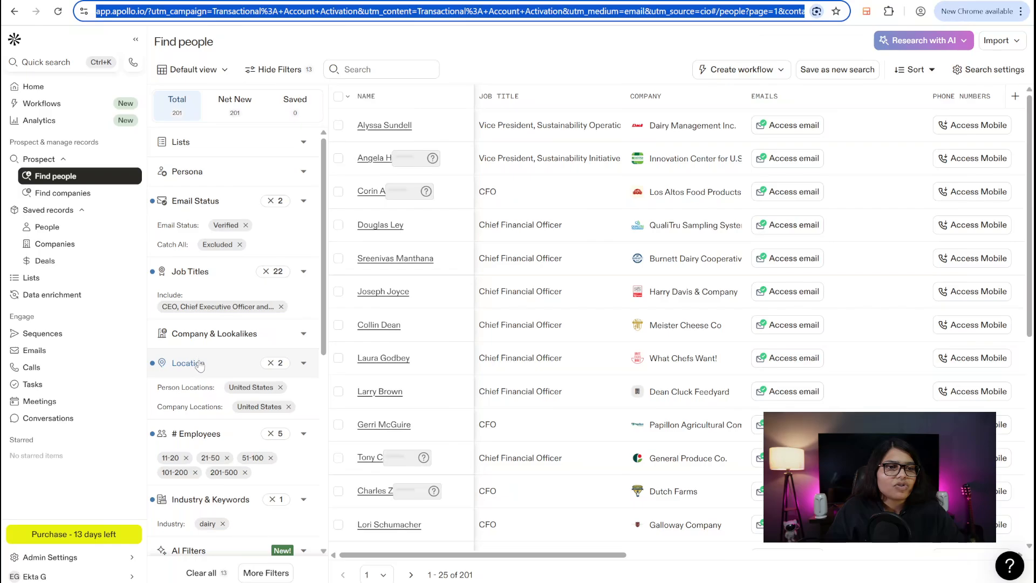
pyautogui.click(302, 369)
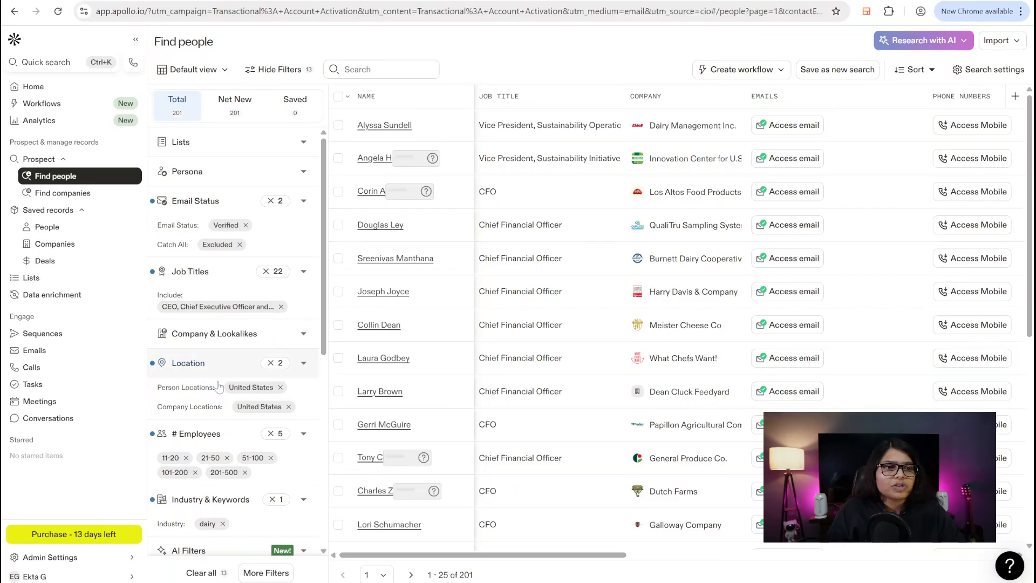
pyautogui.click(218, 386)
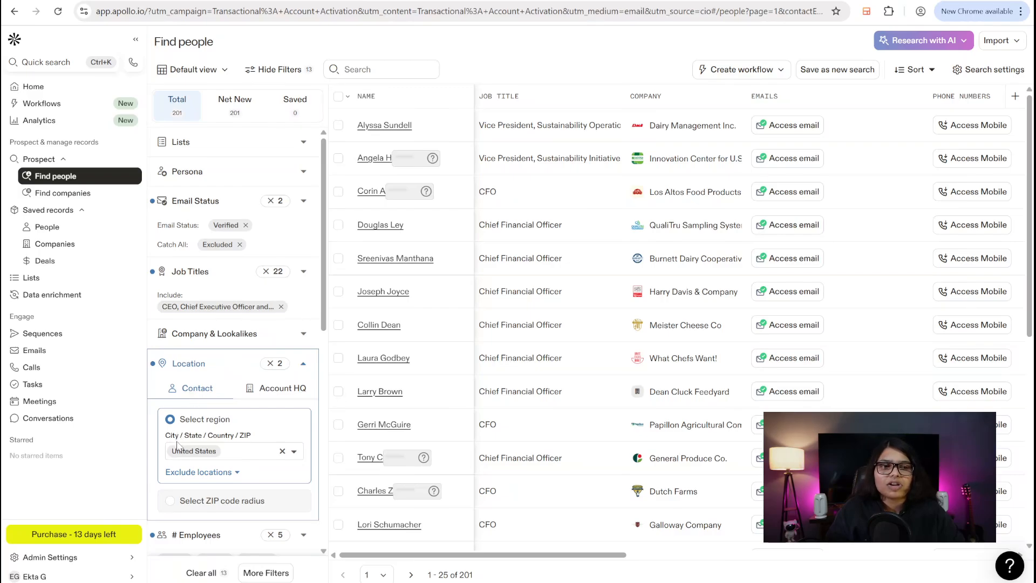
pyautogui.click(266, 395)
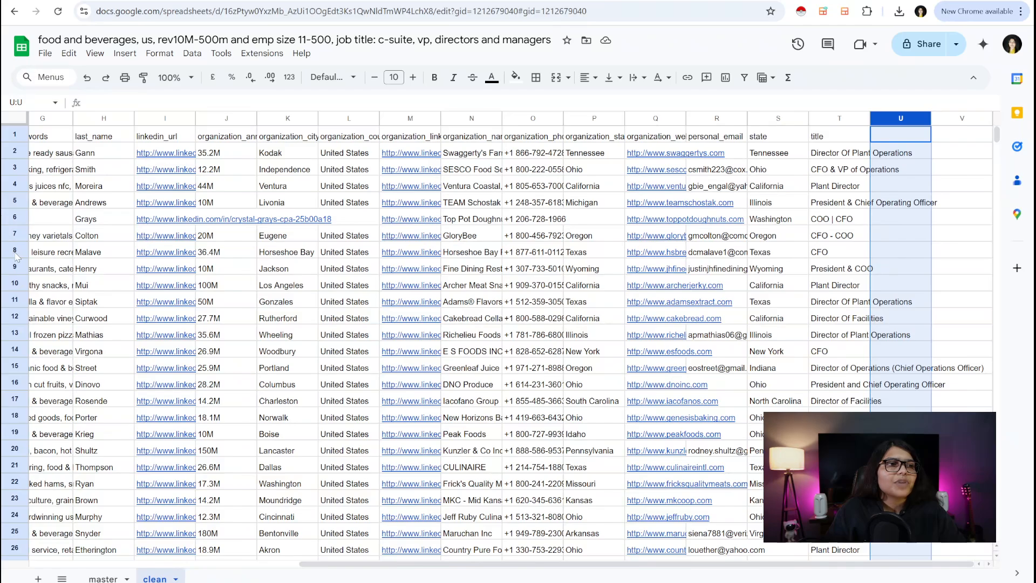
pyautogui.click(14, 118)
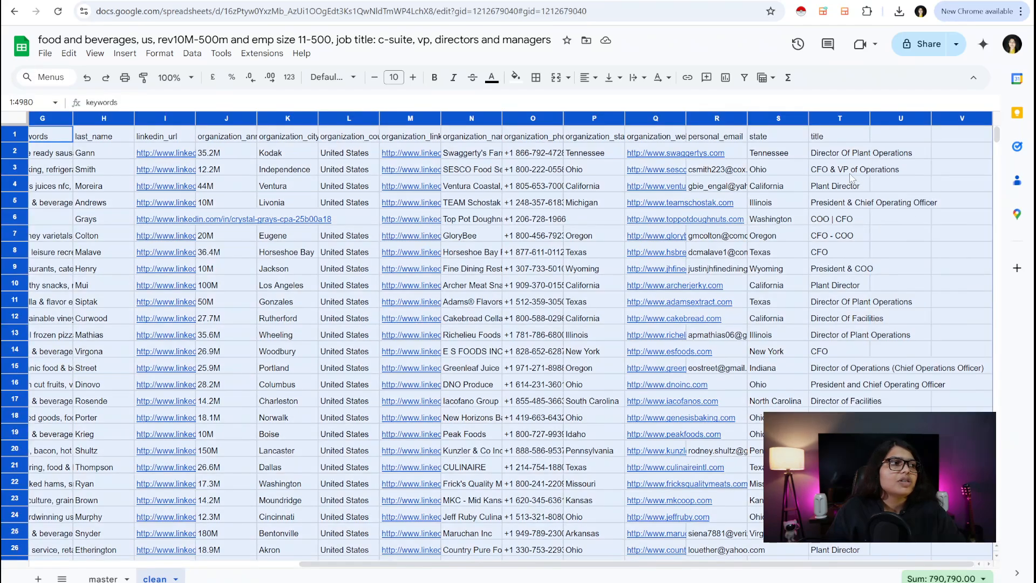
pyautogui.click(744, 77)
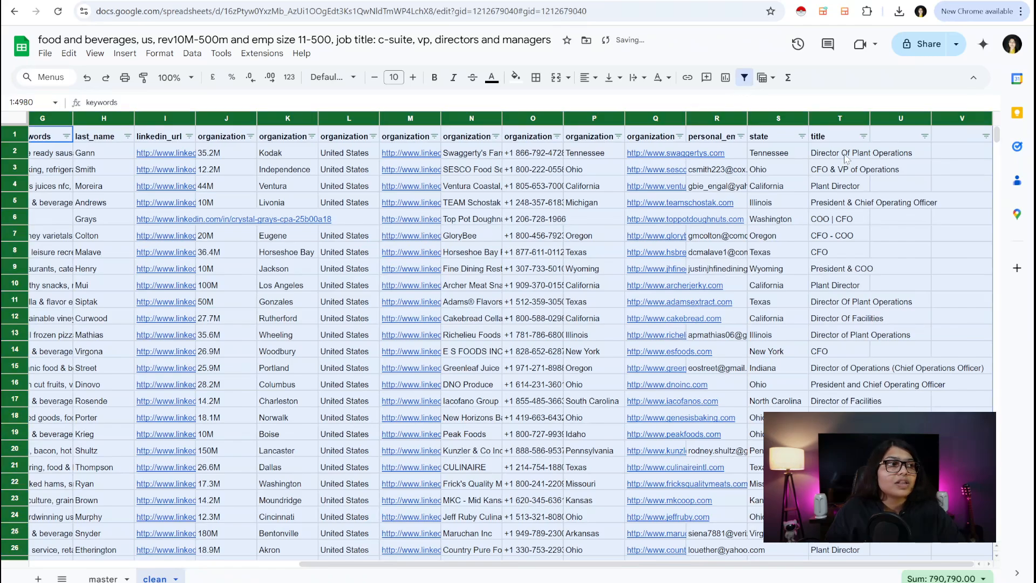
pyautogui.click(801, 136)
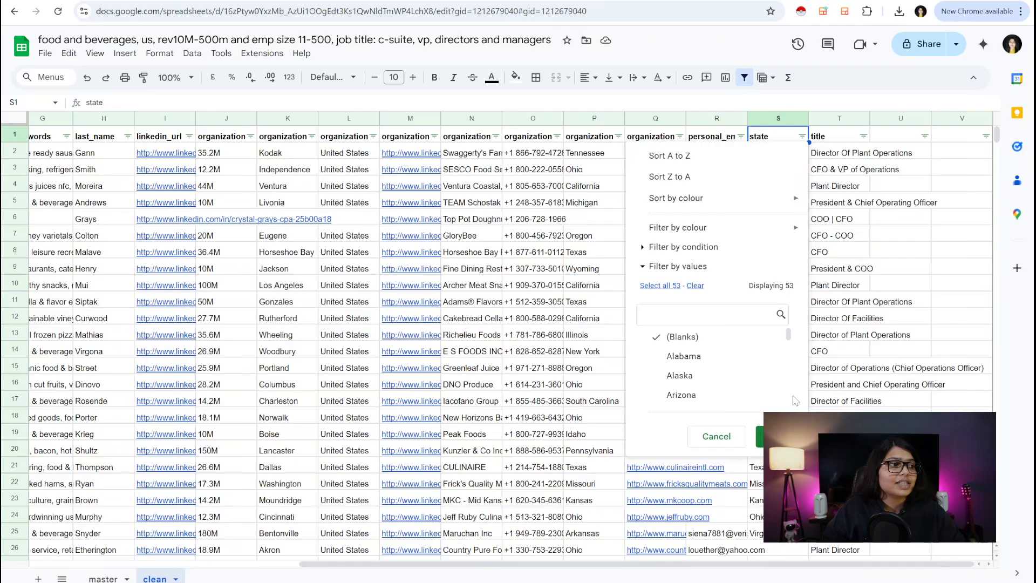
pyautogui.click(760, 437)
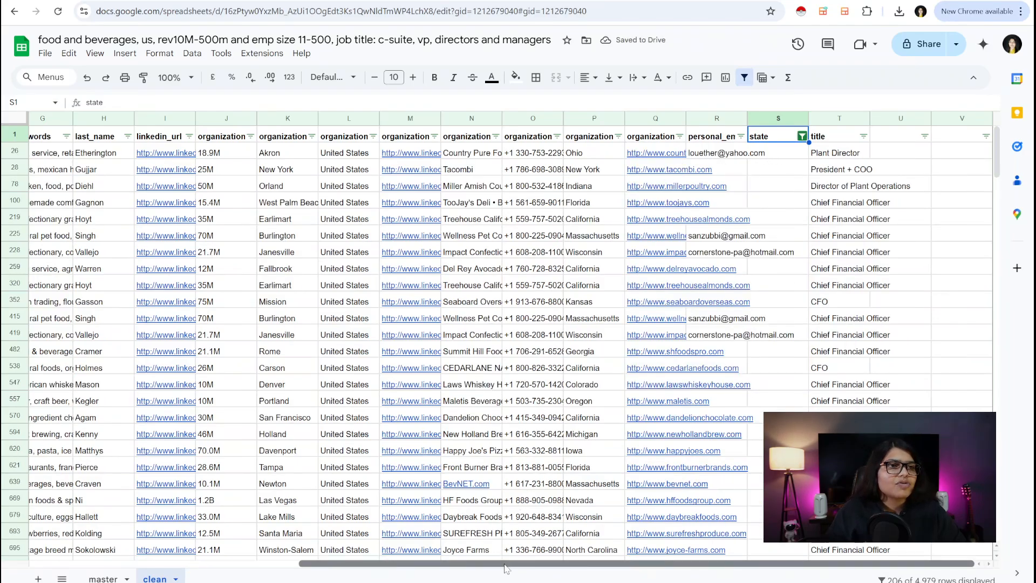
# - Copy the filtered country column and paste it into the state column starting at its header cell
pyautogui.hscroll(-1, 502, 569)
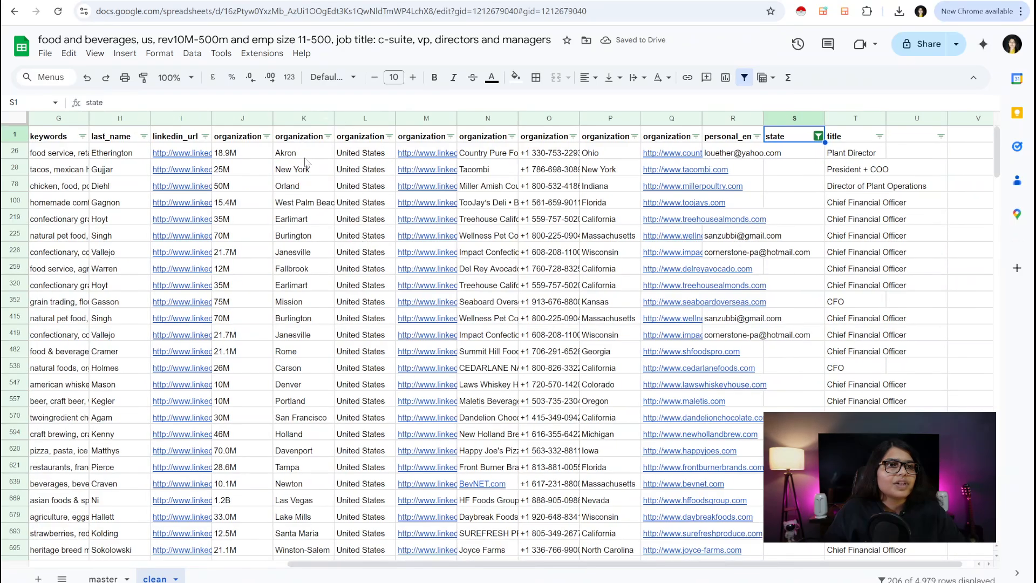
pyautogui.moveTo(354, 566); pyautogui.dragTo(98, 565)
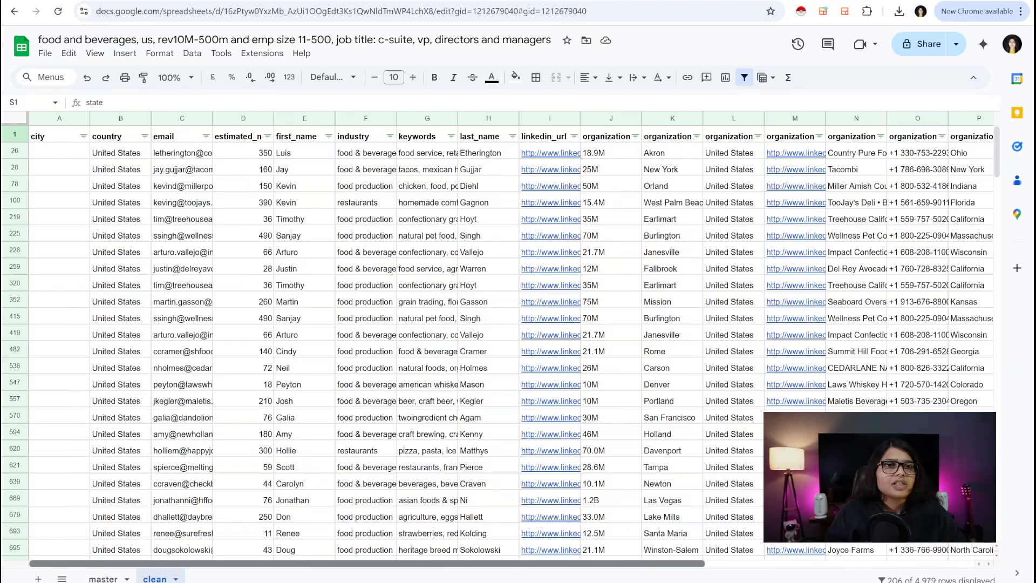
pyautogui.click(120, 118)
pyautogui.hotkey('ctrl', 'c')
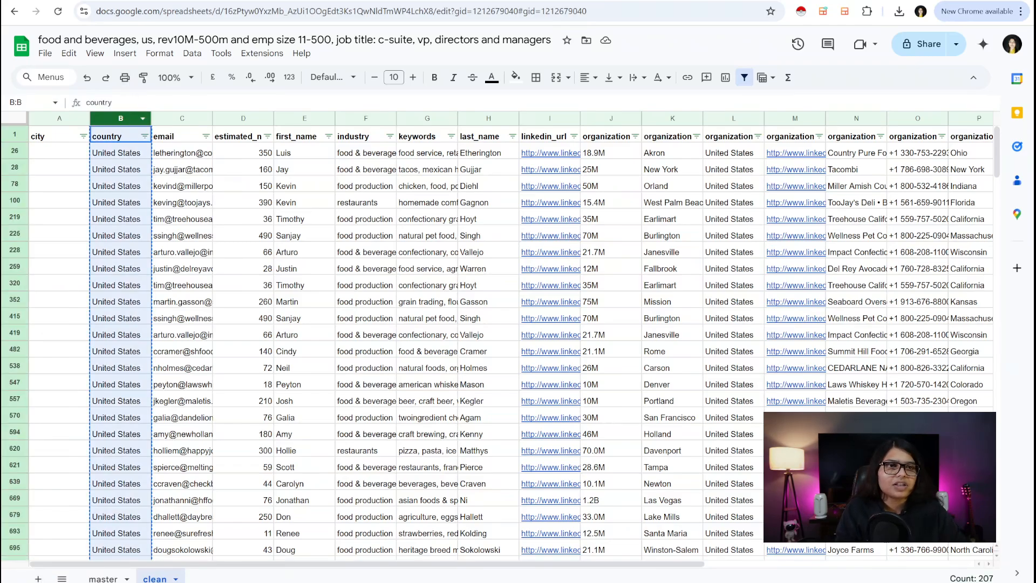
pyautogui.click(291, 549)
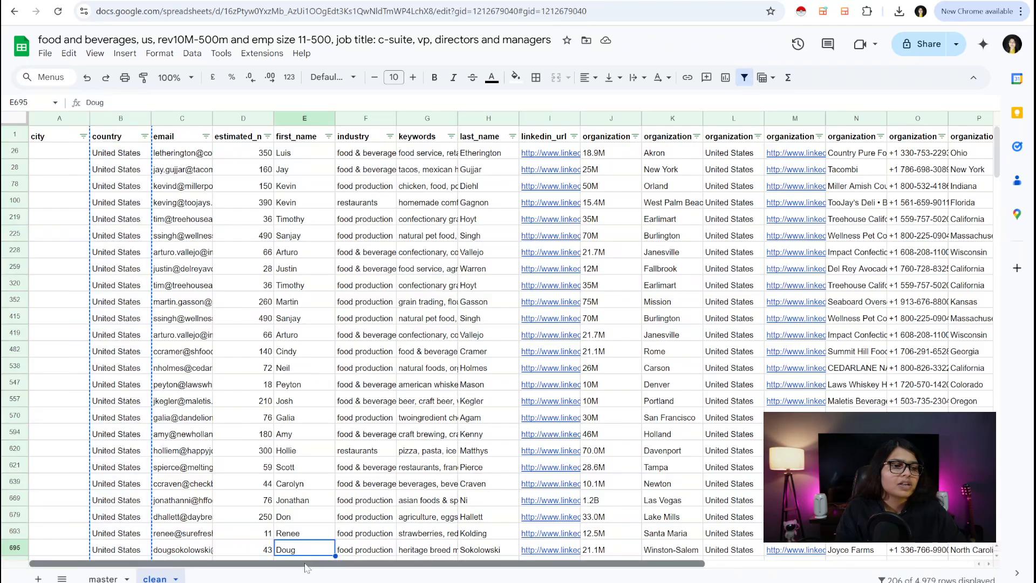
pyautogui.moveTo(306, 564); pyautogui.dragTo(576, 563)
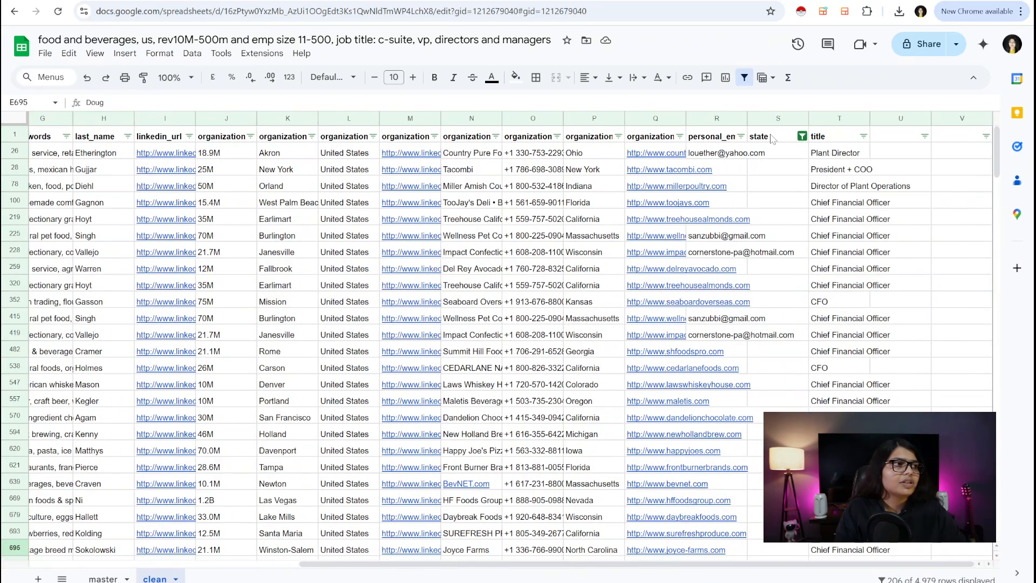
pyautogui.click(772, 139)
pyautogui.hotkey('ctrl', 'v')
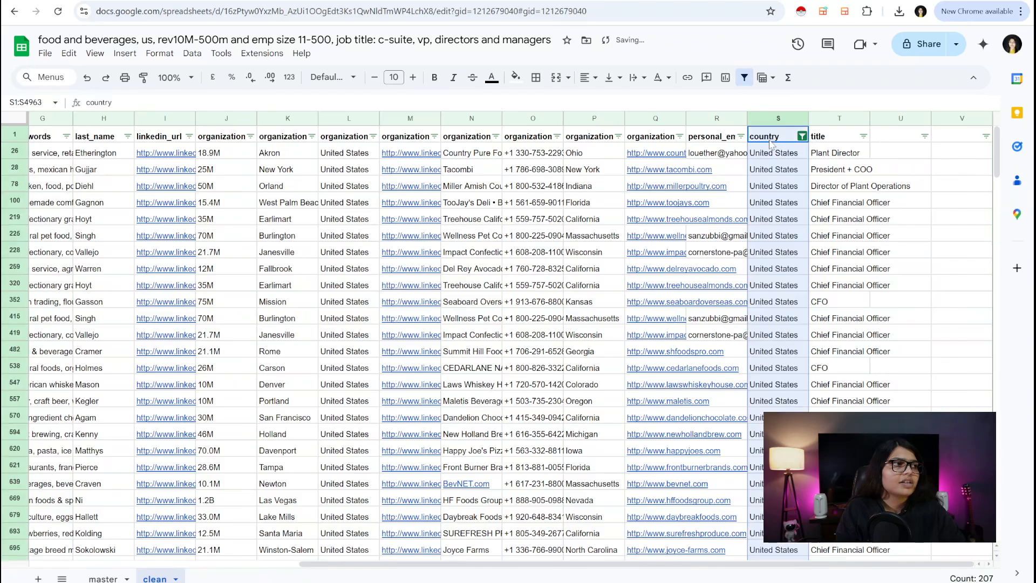
# - Show all values again in the column just before title and rename its header as state
pyautogui.click(802, 136)
pyautogui.click(695, 286)
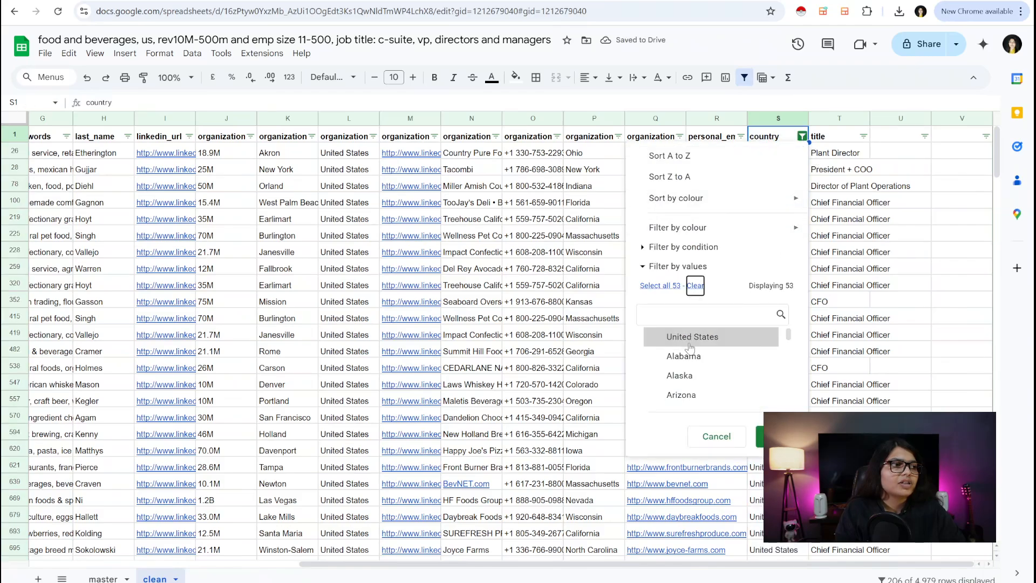
pyautogui.scroll(-10, 686, 365)
pyautogui.scroll(10, 687, 364)
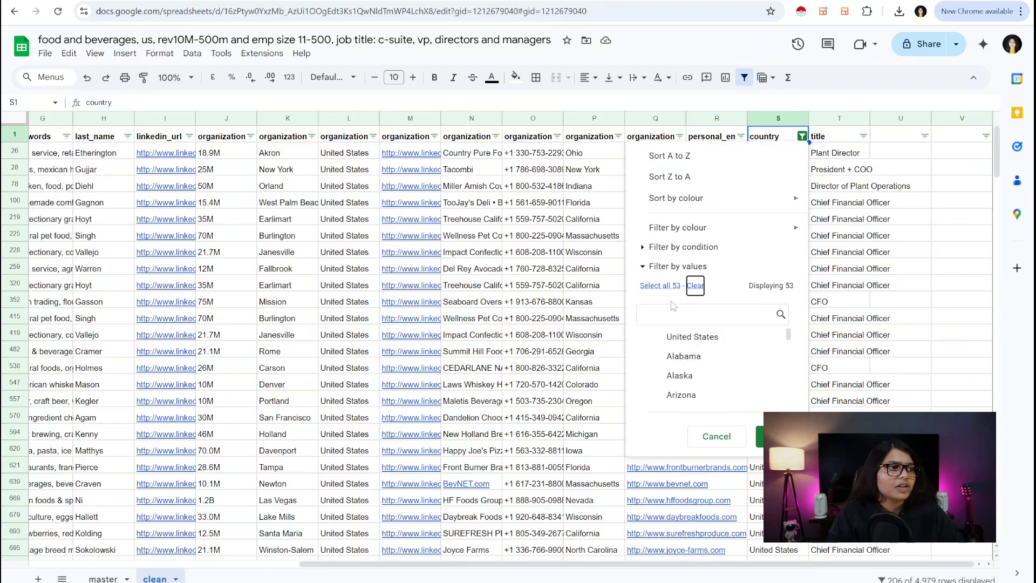
pyautogui.click(660, 286)
pyautogui.click(760, 436)
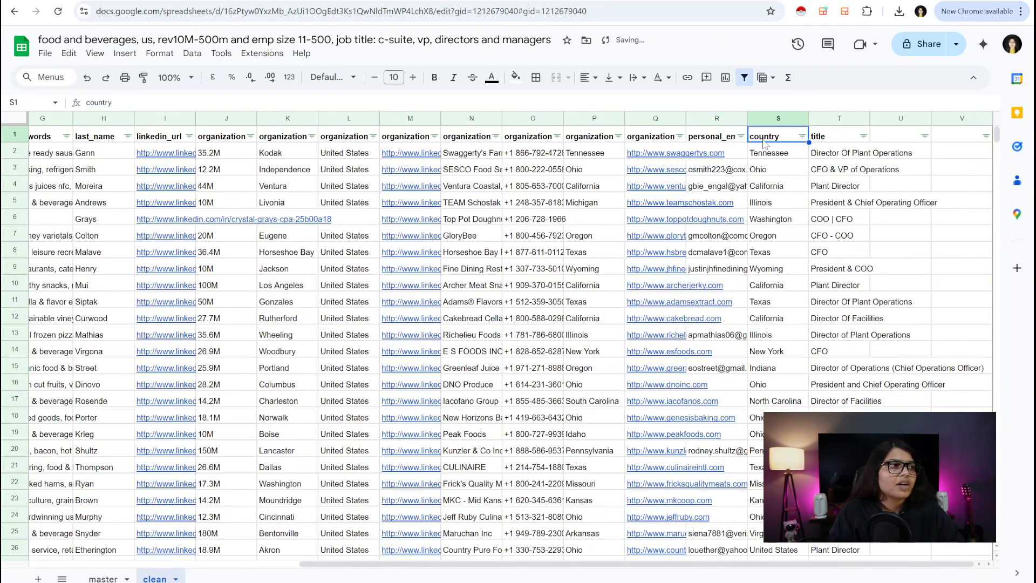
pyautogui.write('s')
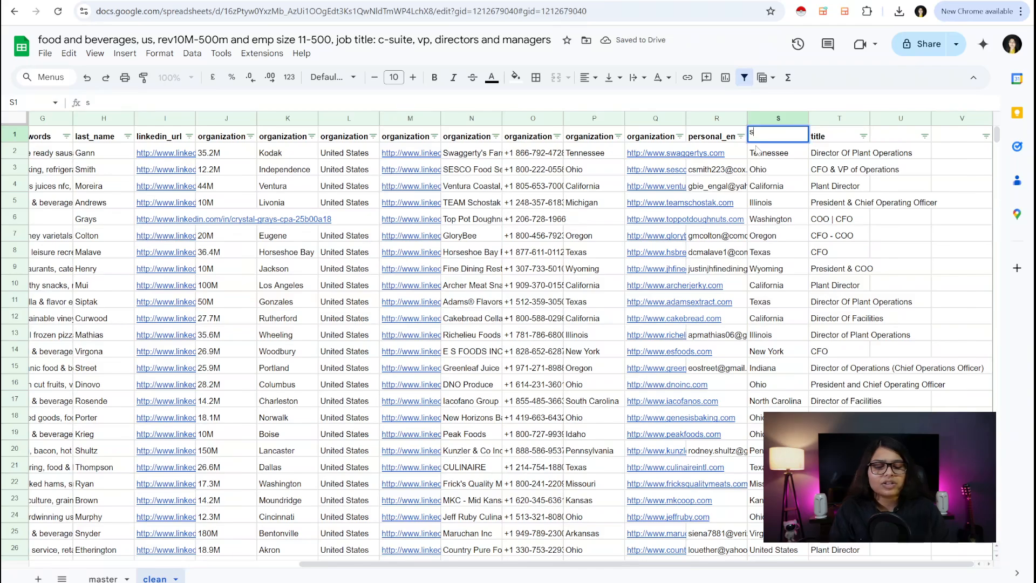
pyautogui.write('tate')
pyautogui.click(777, 186)
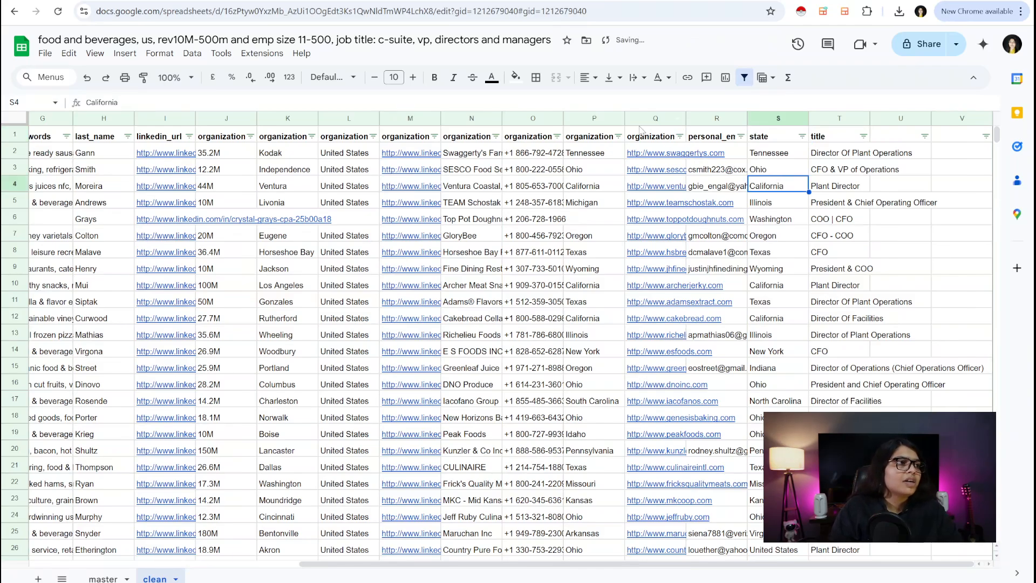
# - Delete the organization_state column, and the organization_city and organization_country columns together
pyautogui.click(592, 118)
pyautogui.rightClick(590, 161)
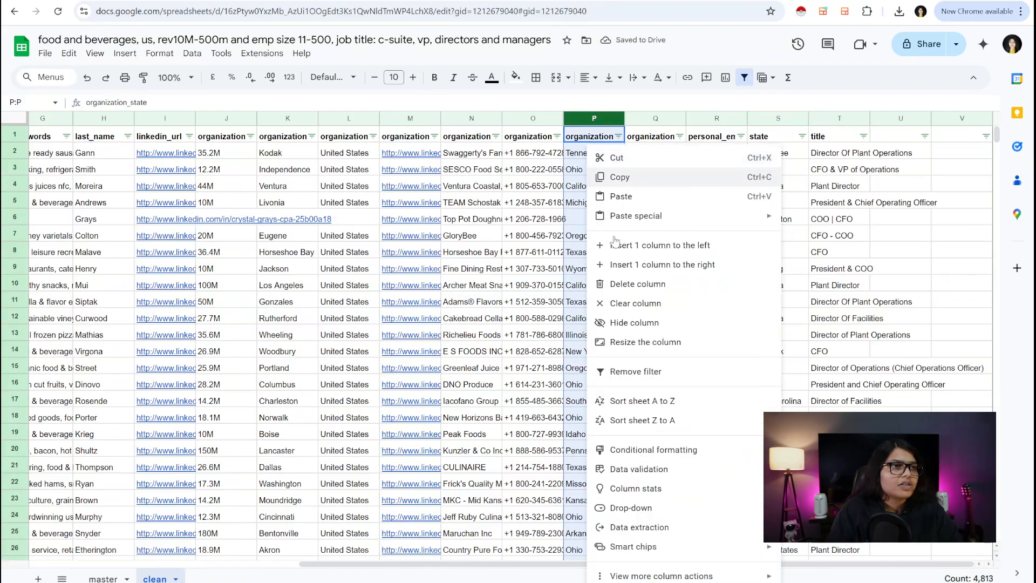
pyautogui.click(621, 291)
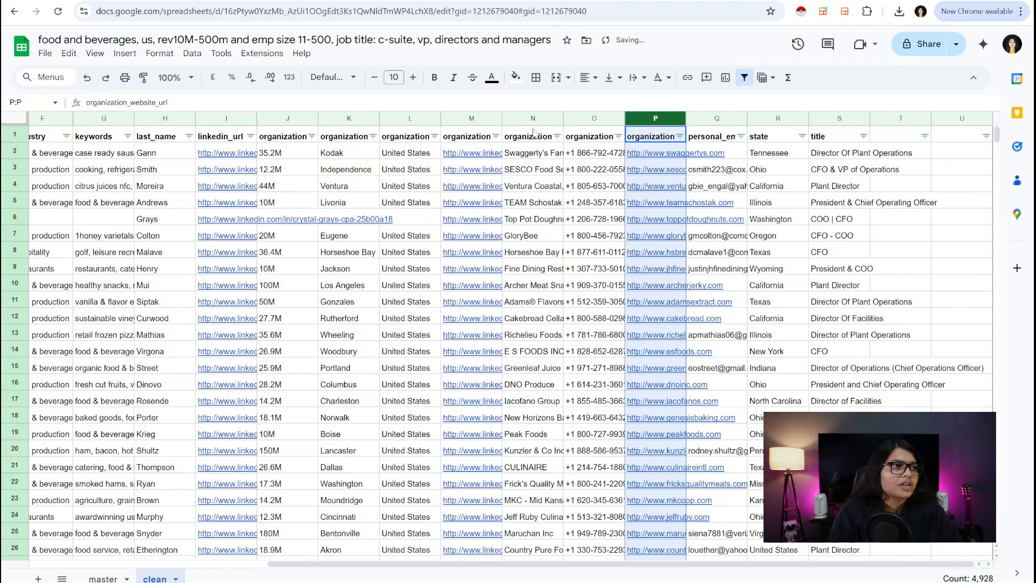
pyautogui.click(408, 120)
pyautogui.keyDown('shift'); pyautogui.click(350, 120); pyautogui.keyUp('shift')
pyautogui.rightClick(360, 179)
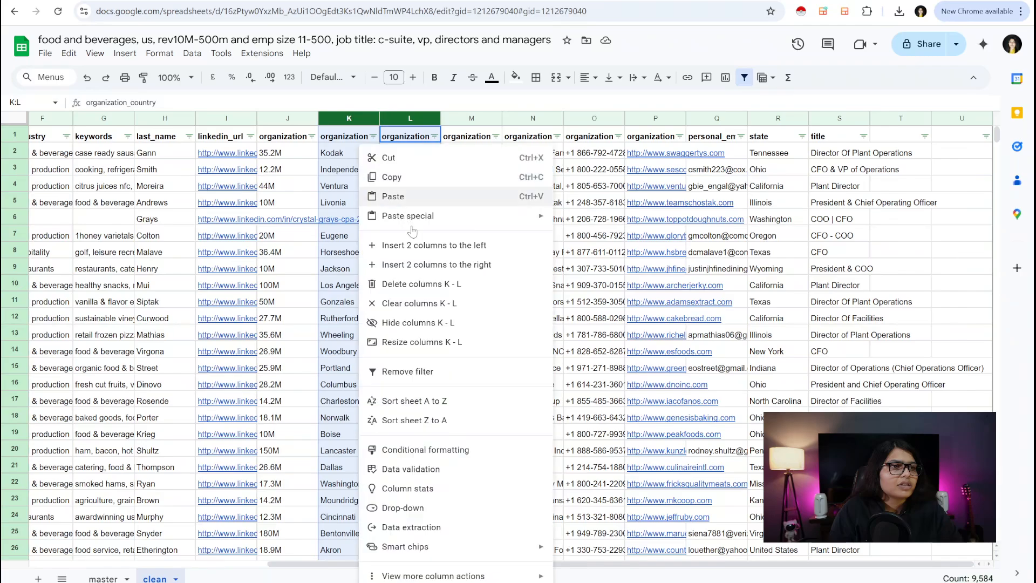
pyautogui.click(424, 285)
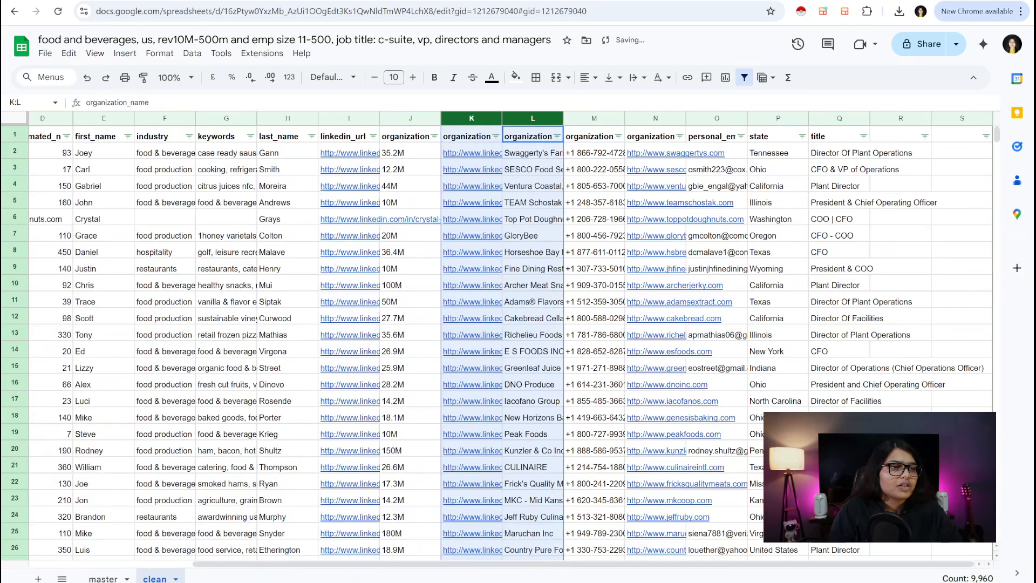
pyautogui.click(403, 559)
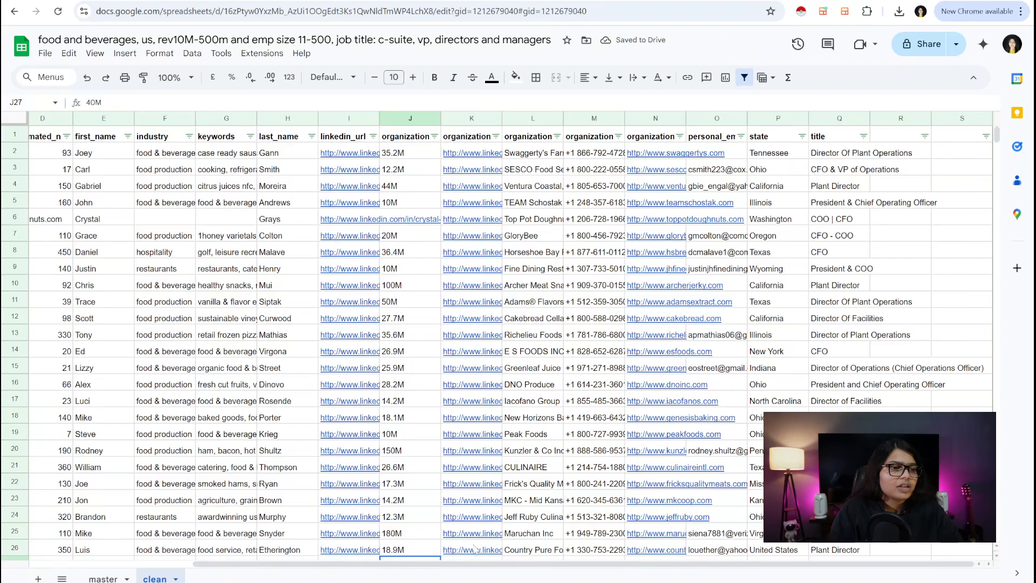
# - Delete the city and country columns at the start of the clean sheet
pyautogui.moveTo(429, 564); pyautogui.dragTo(205, 561)
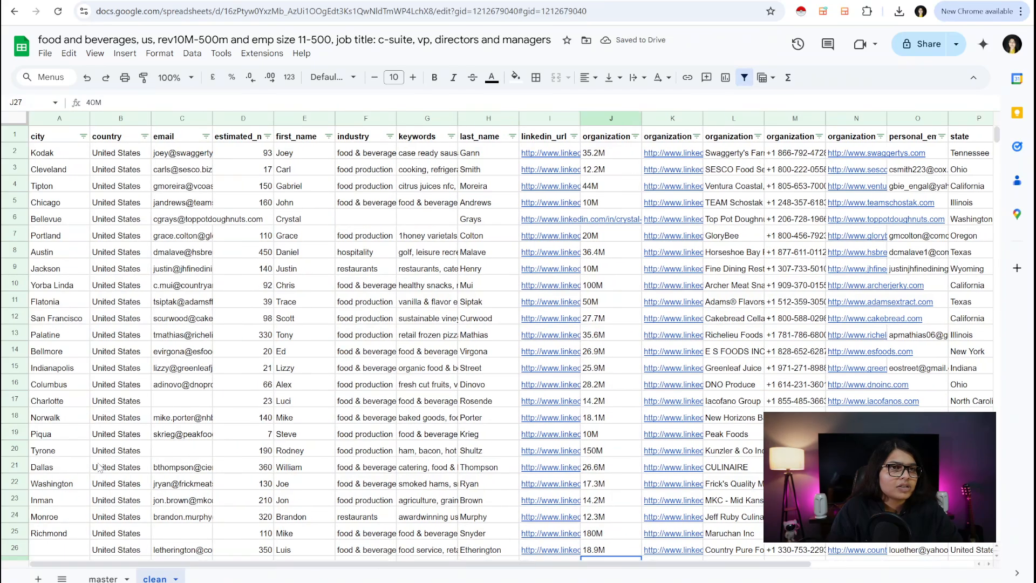
pyautogui.moveTo(62, 118); pyautogui.dragTo(124, 117)
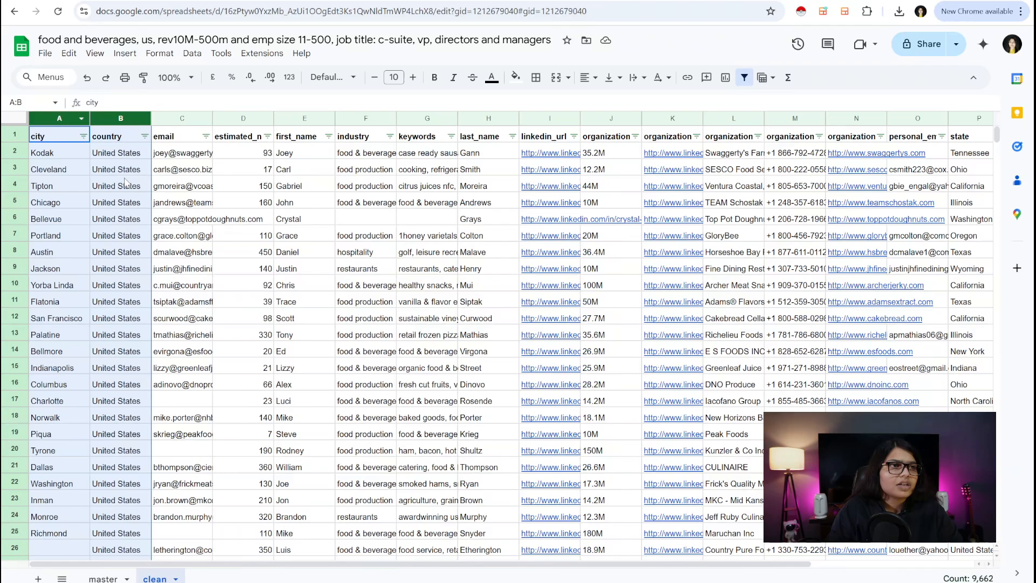
pyautogui.rightClick(124, 182)
pyautogui.click(162, 279)
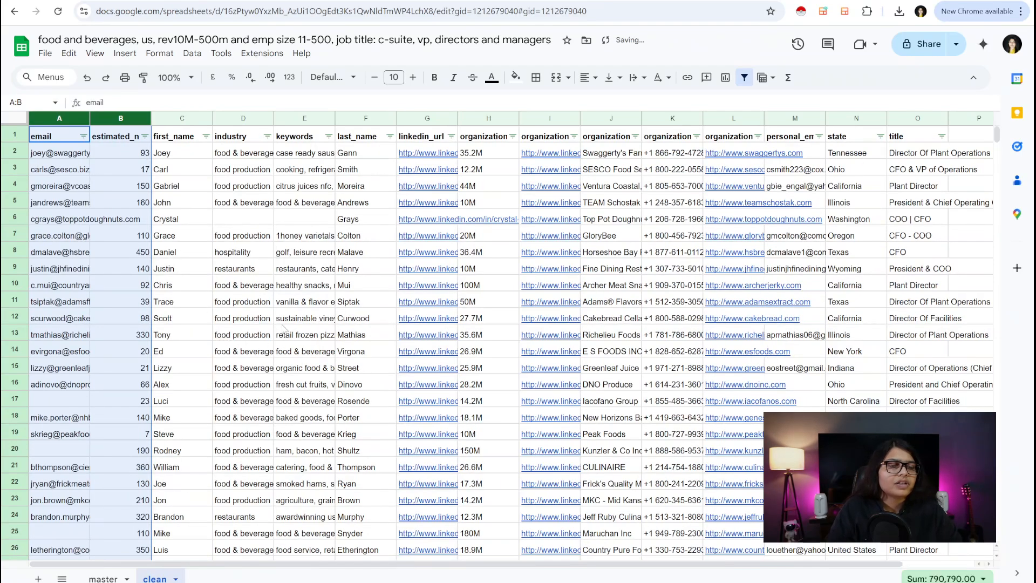
# - Remove the filter from the clean sheet and review the remaining rows and columns
pyautogui.moveTo(281, 569); pyautogui.dragTo(245, 567)
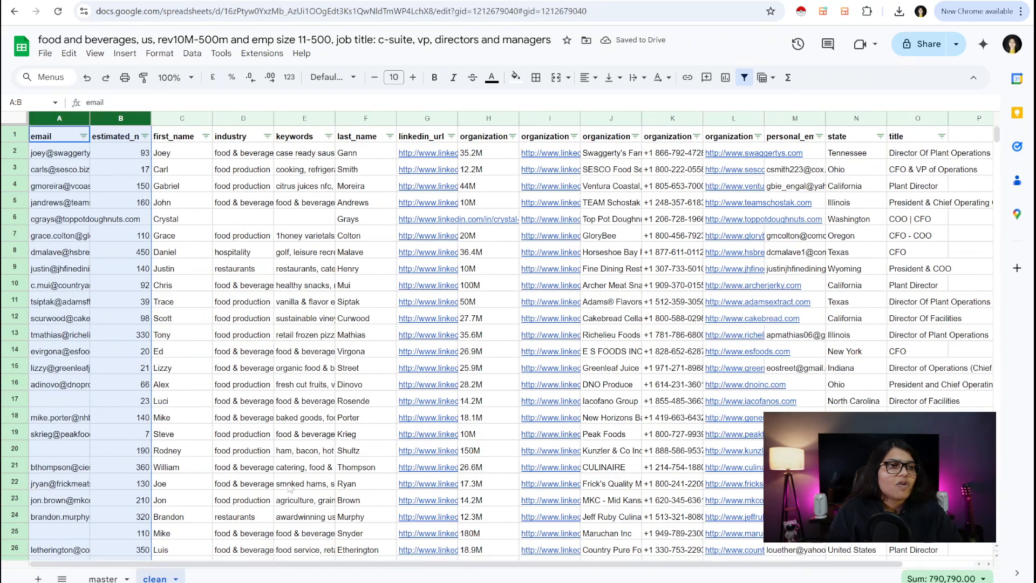
pyautogui.click(272, 307)
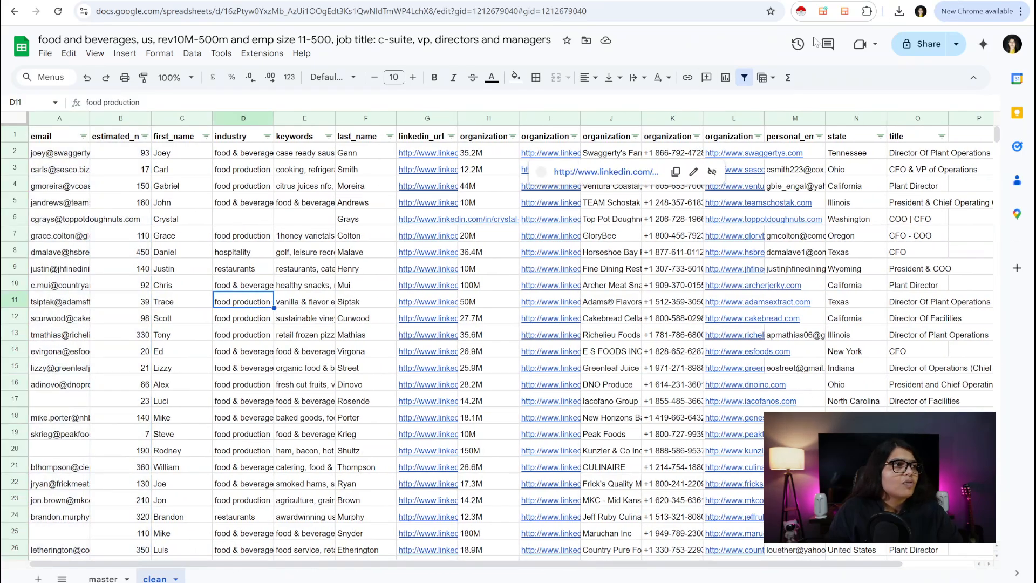
pyautogui.click(744, 79)
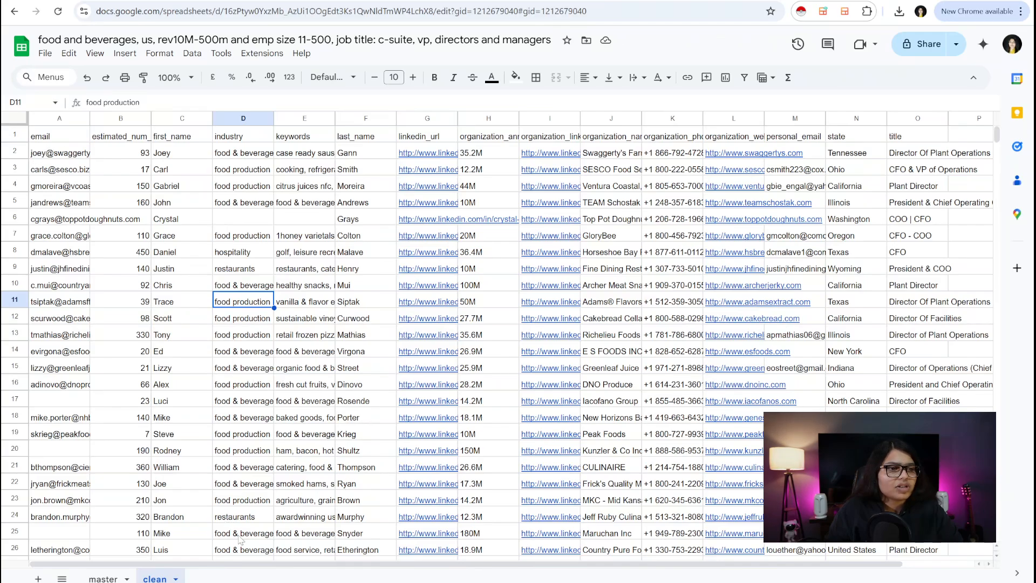
pyautogui.scroll(-8, 269, 548)
pyautogui.scroll(8, 282, 496)
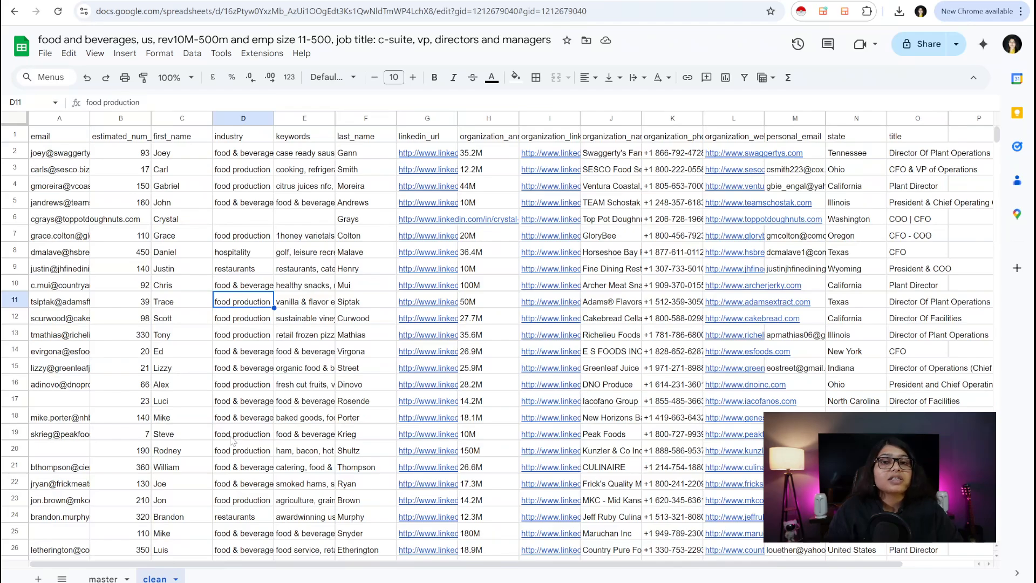
# - Download the clean sheet as a comma-separated values (.csv) file
pyautogui.click(45, 53)
pyautogui.moveTo(75, 201)
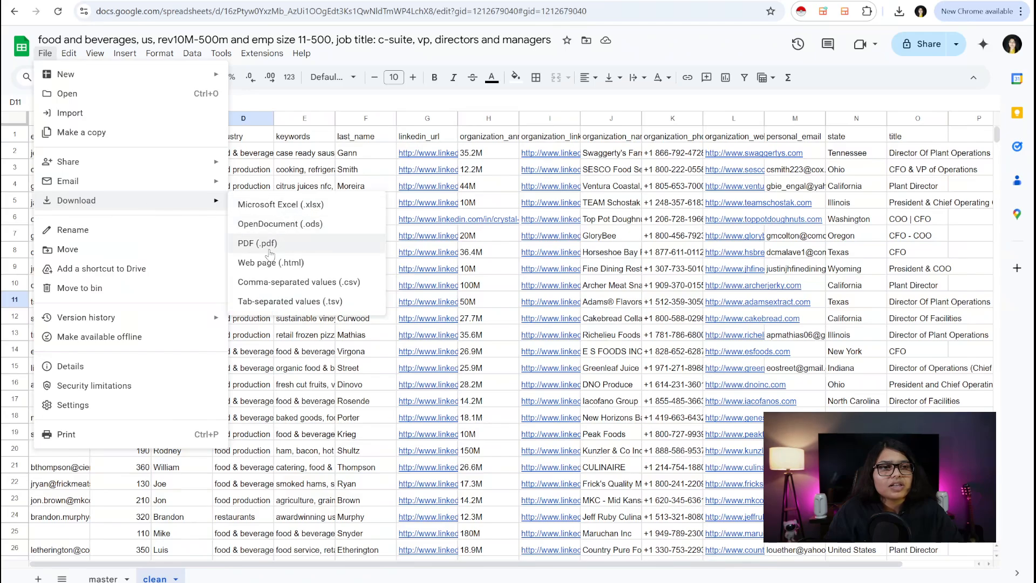
pyautogui.click(291, 281)
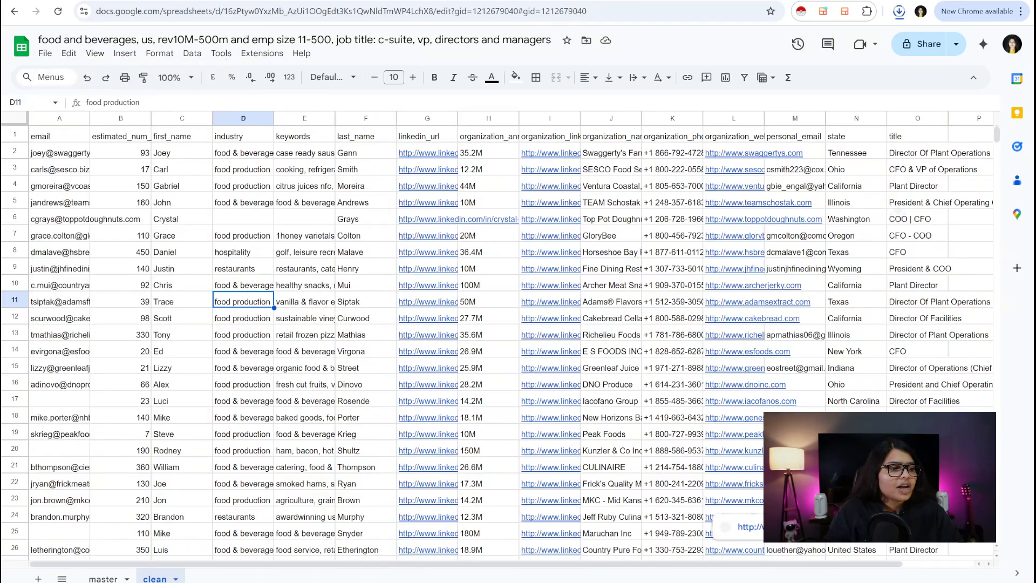
# - Switch to Clay and create a new workbook from its home page
pyautogui.moveTo(472, 582)
pyautogui.click(478, 542)
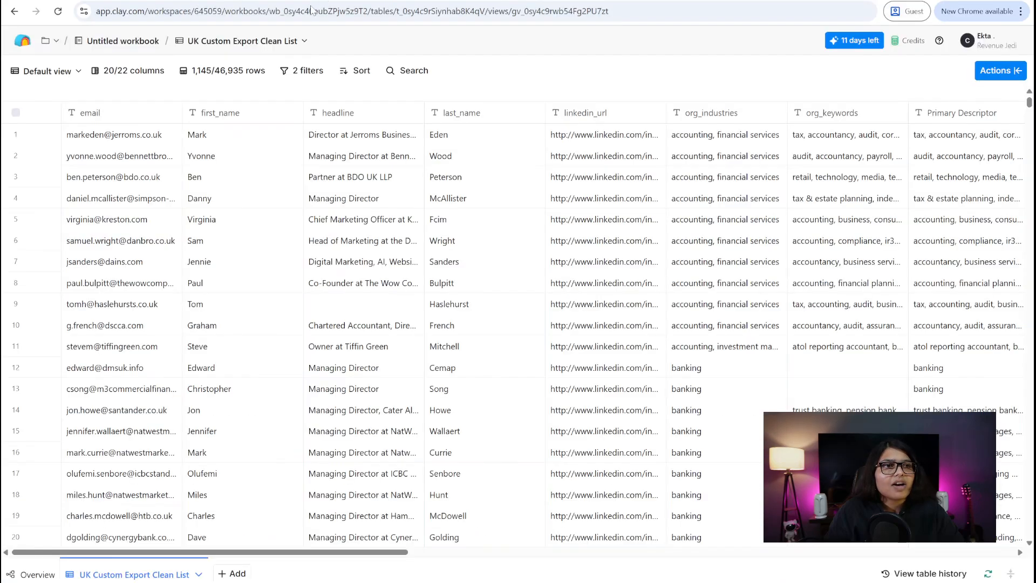
pyautogui.click(21, 45)
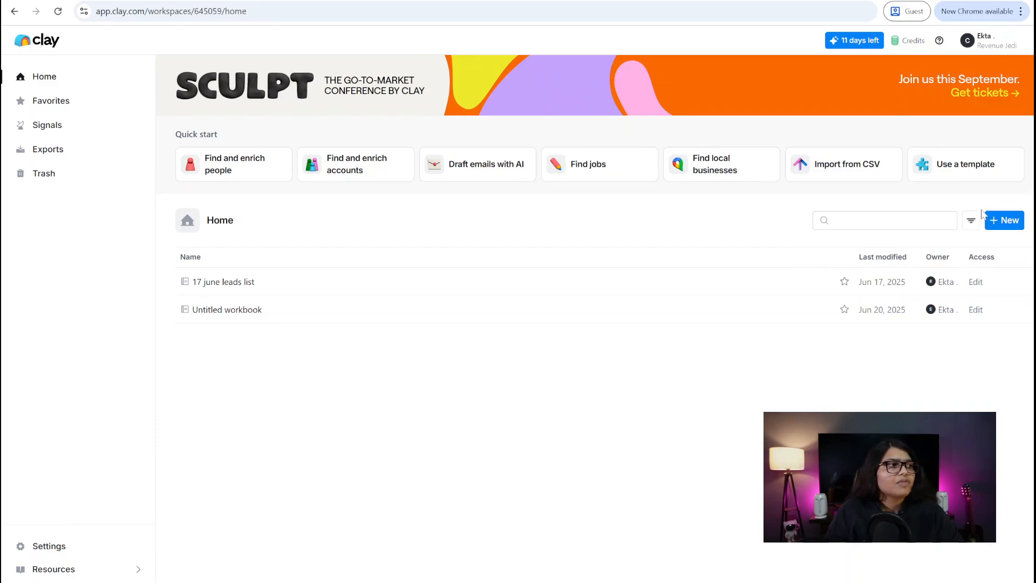
pyautogui.click(1002, 220)
pyautogui.click(951, 246)
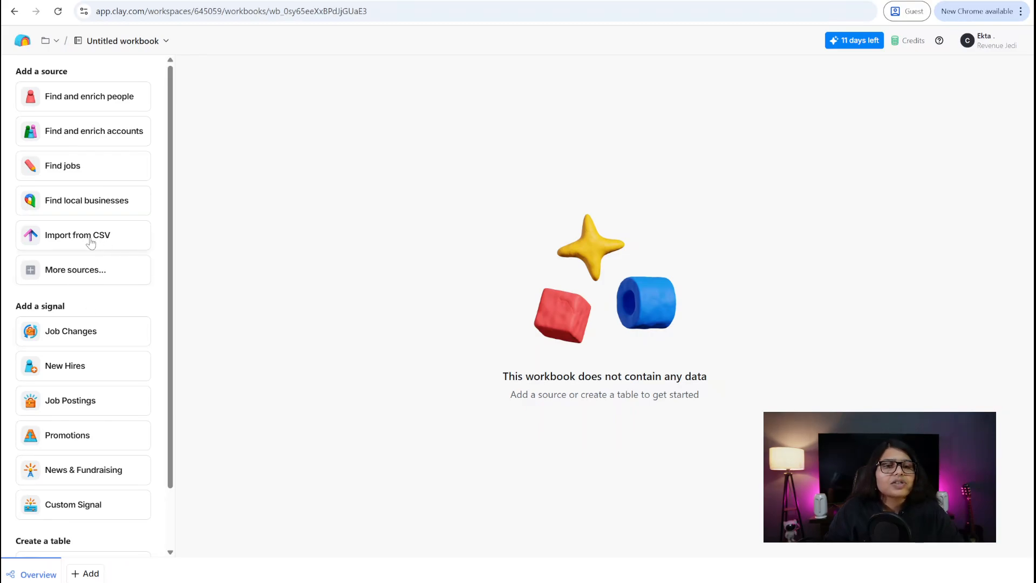
# - Return to the Clay home page, create another new workbook and rename it "tutorial sheet cleaning video"
pyautogui.click(26, 41)
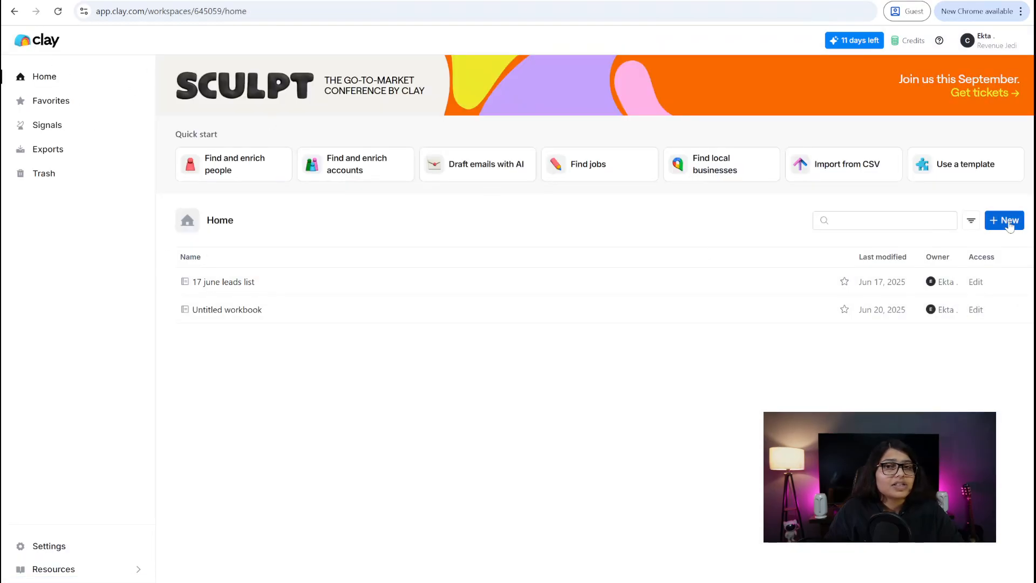
pyautogui.click(1007, 226)
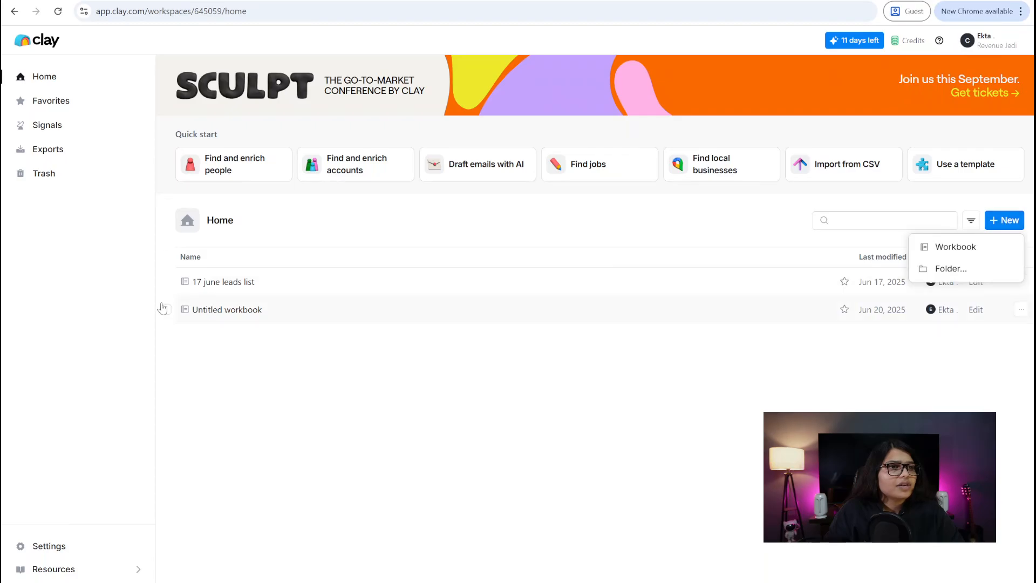
pyautogui.click(940, 254)
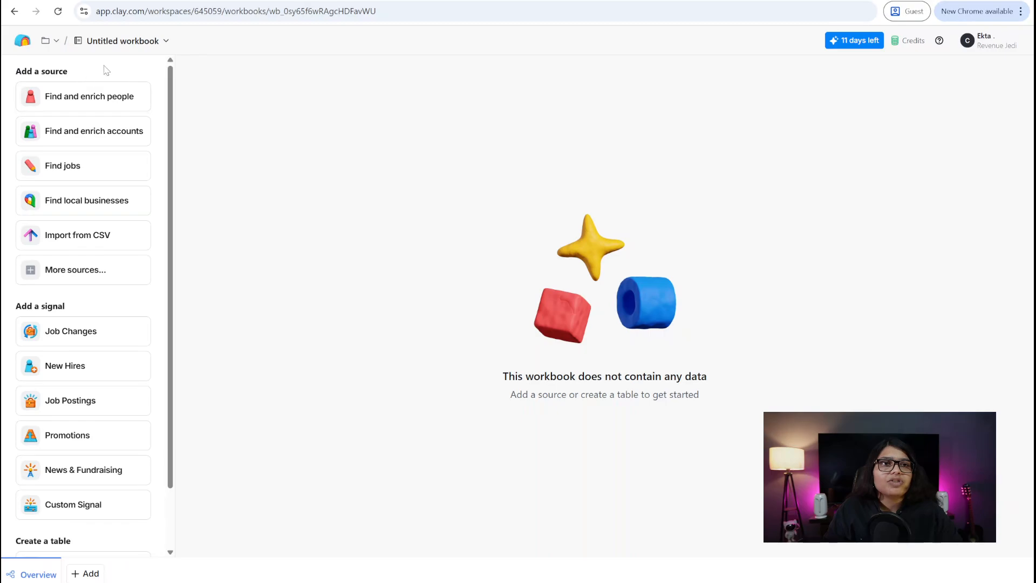
pyautogui.click(121, 42)
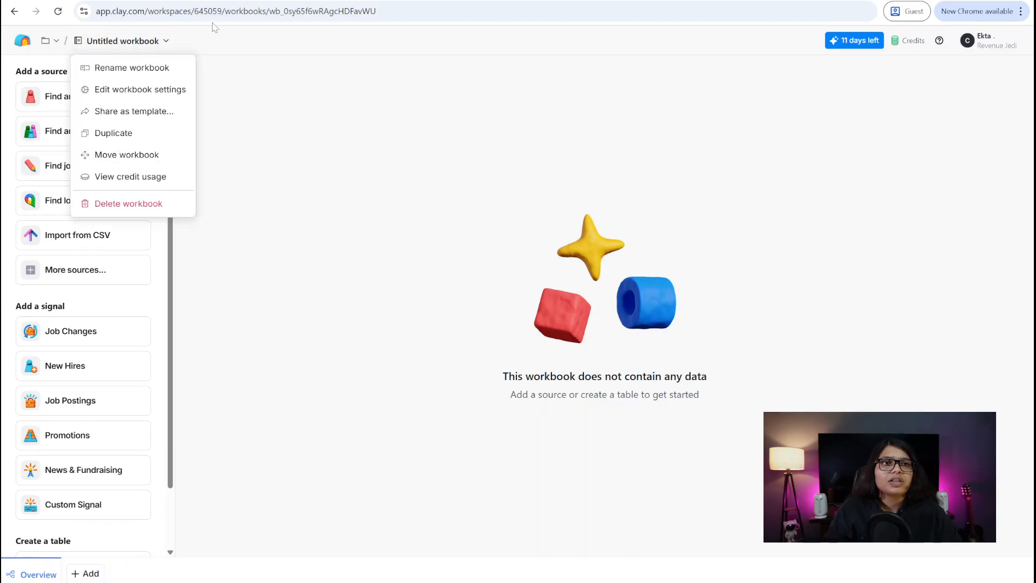
pyautogui.click(131, 68)
pyautogui.write('tutorial sheet cleaning video')
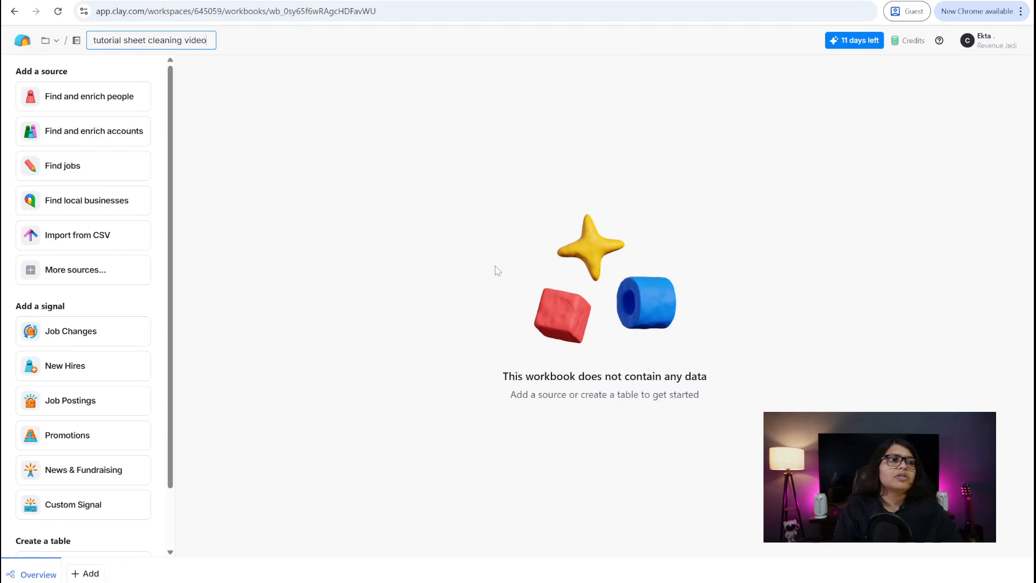
pyautogui.press('Escape')
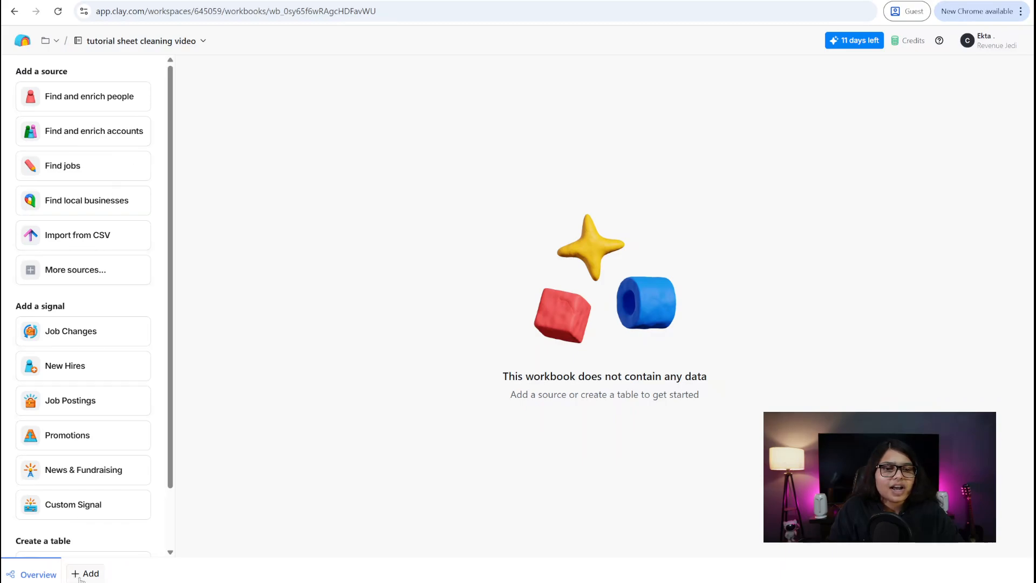
# - Import the downloaded clean food and beverages CSV into the workbook, with Comma as delimiter and the first row as column names
pyautogui.click(74, 246)
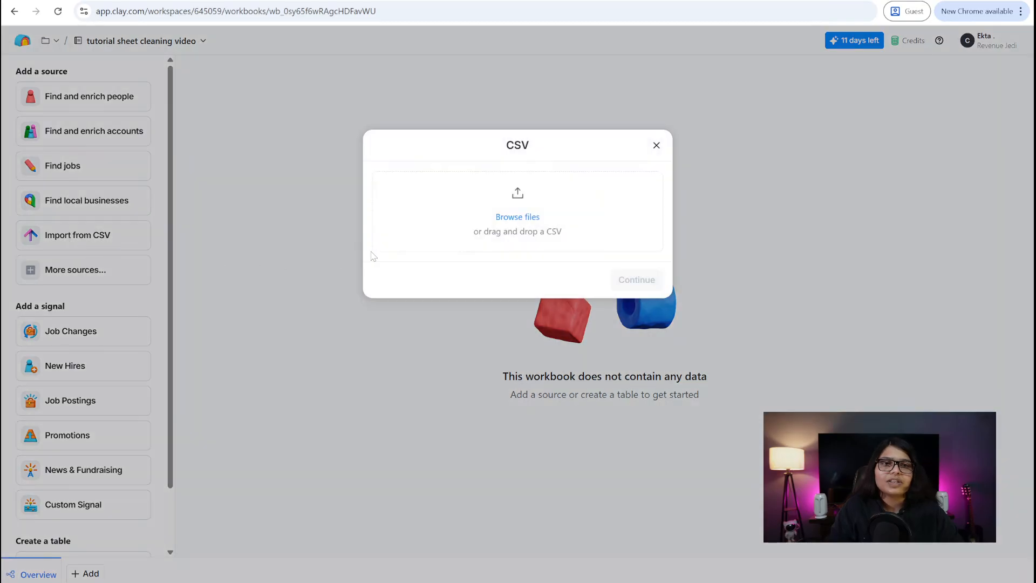
pyautogui.click(441, 220)
pyautogui.click(139, 85)
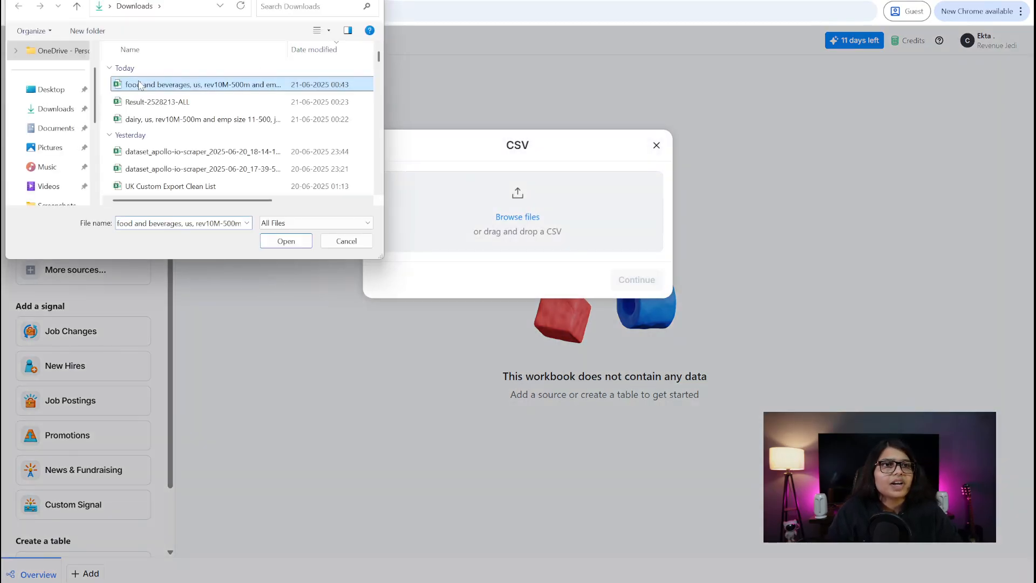
pyautogui.click(288, 243)
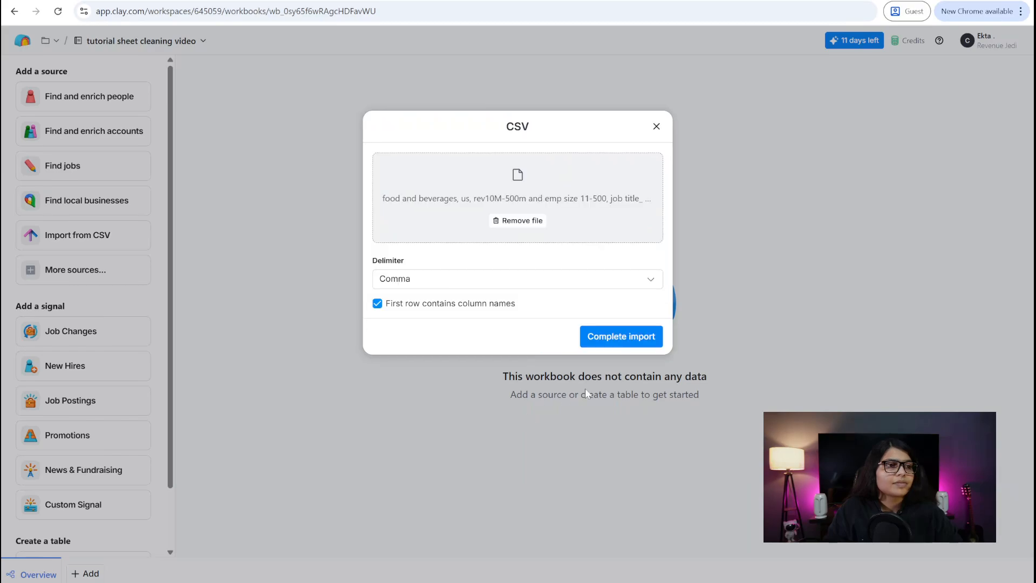
pyautogui.click(408, 283)
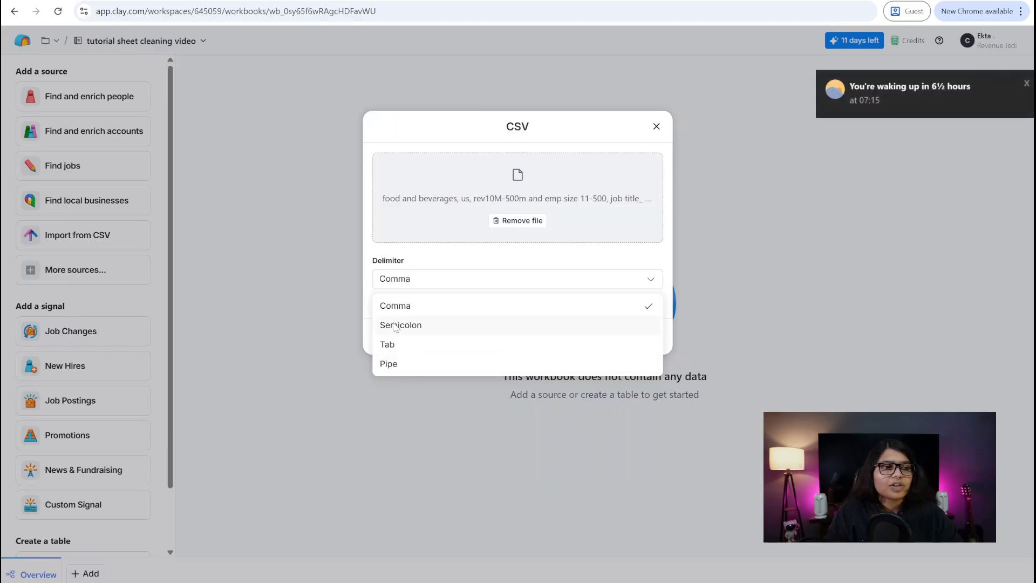
pyautogui.click(409, 274)
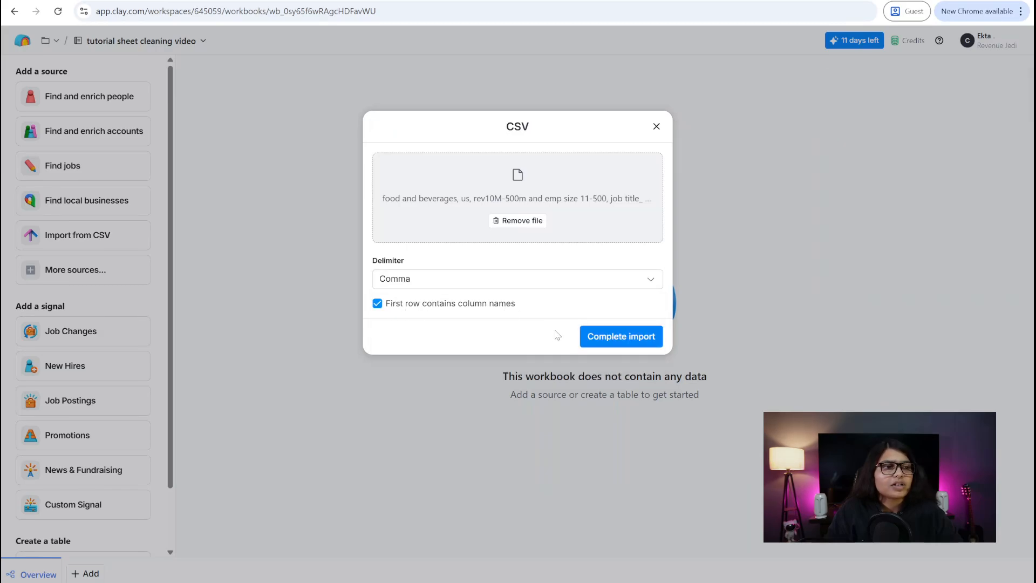
pyautogui.click(585, 337)
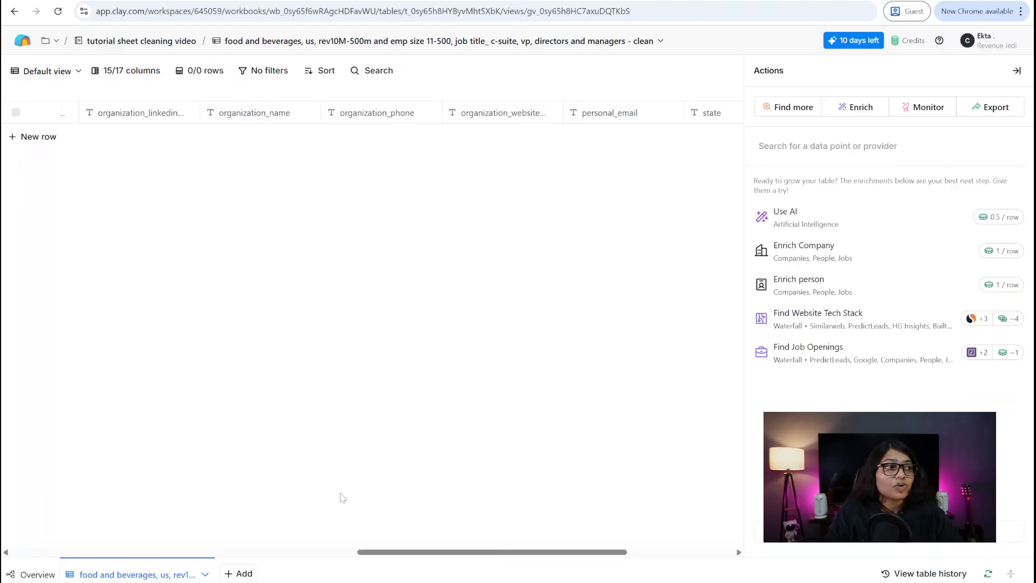
# - Hide the Actions pane and make the imported table show all rows
pyautogui.click(1017, 71)
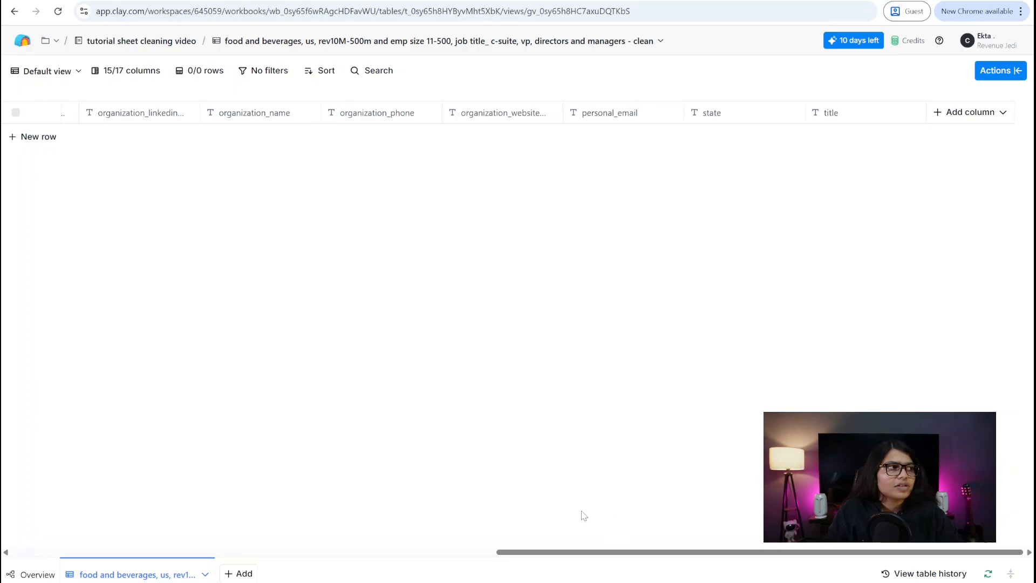
pyautogui.moveTo(527, 552); pyautogui.dragTo(14, 554)
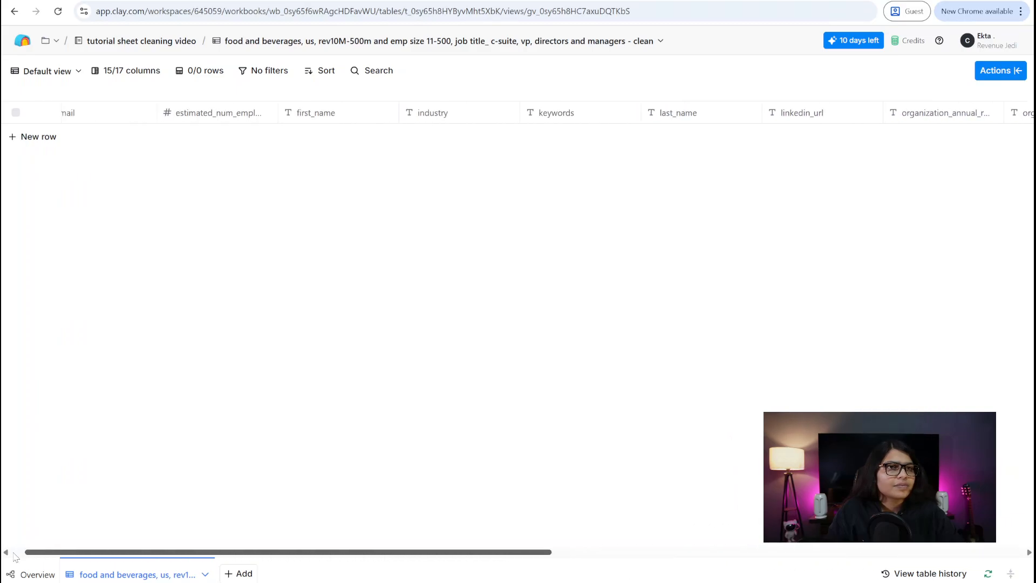
pyautogui.click(193, 73)
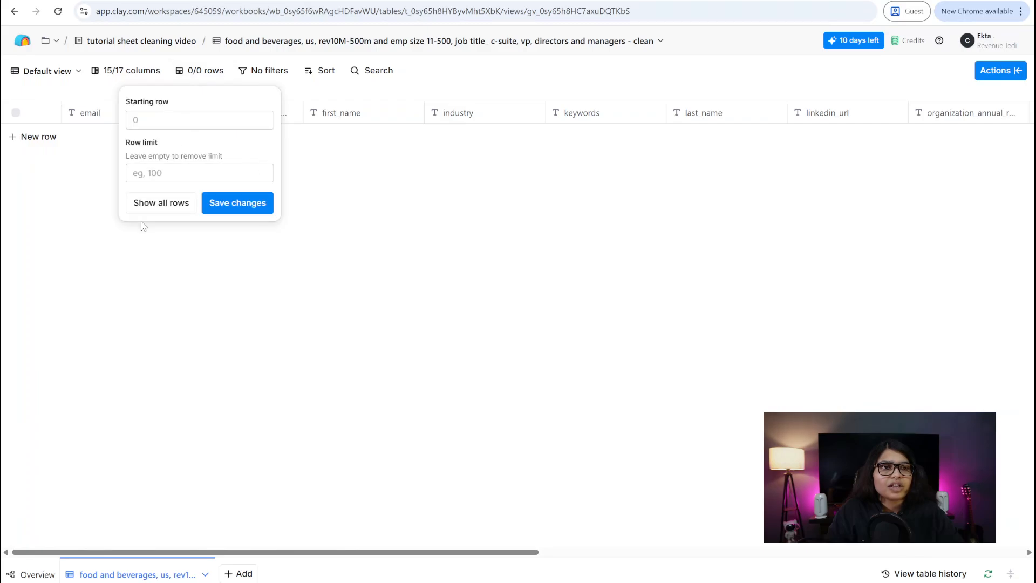
pyautogui.click(145, 205)
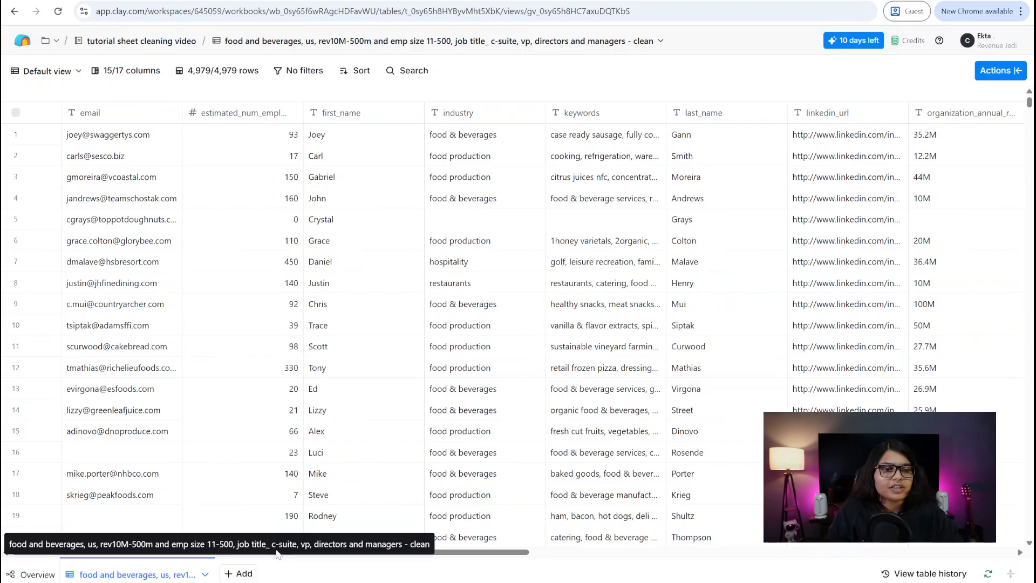
# - Move the first_name and last_name columns to the start of the table, ahead of email
pyautogui.click(345, 112)
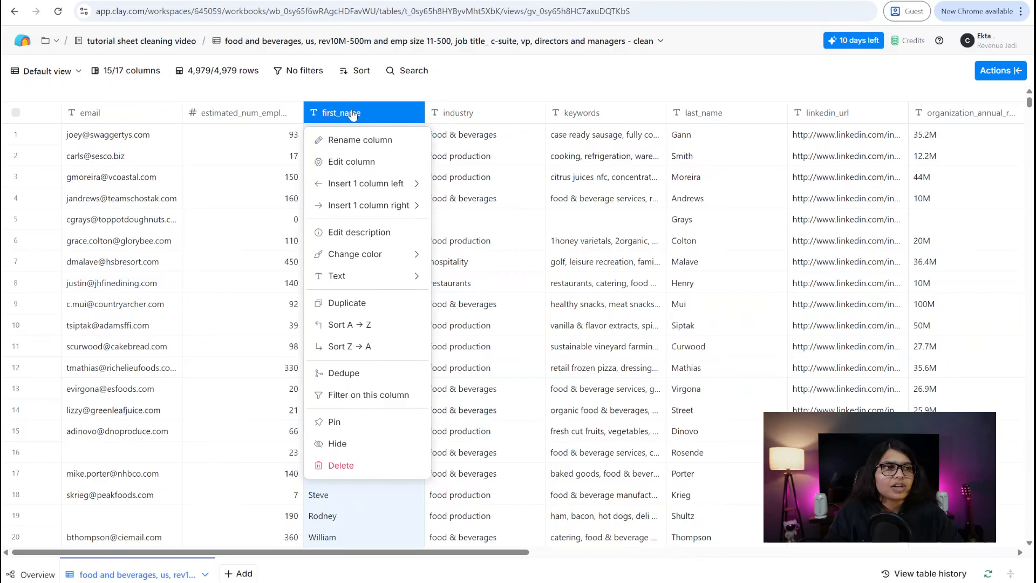
pyautogui.moveTo(351, 115); pyautogui.dragTo(104, 153)
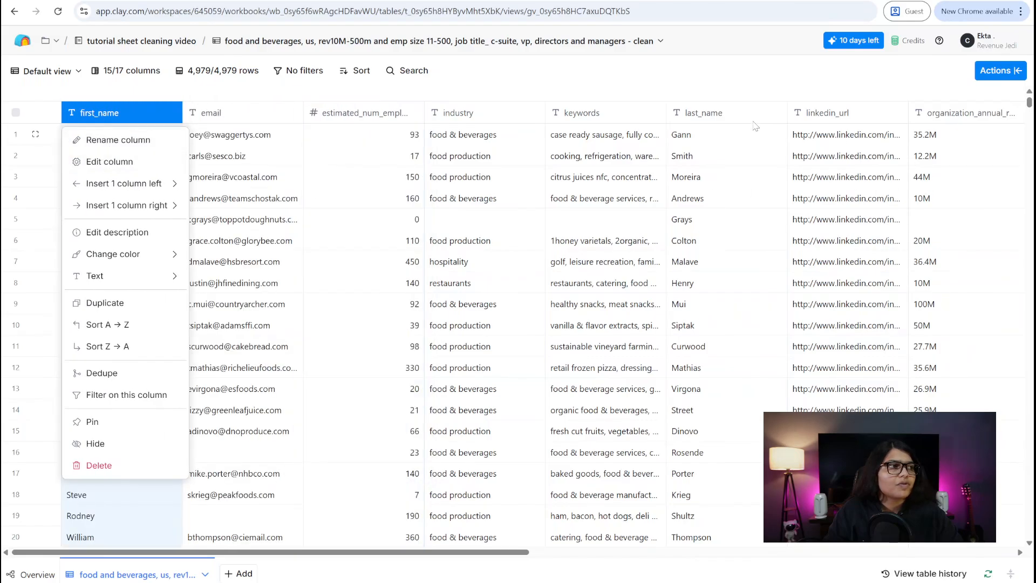
pyautogui.click(721, 114)
pyautogui.moveTo(720, 114); pyautogui.dragTo(251, 174)
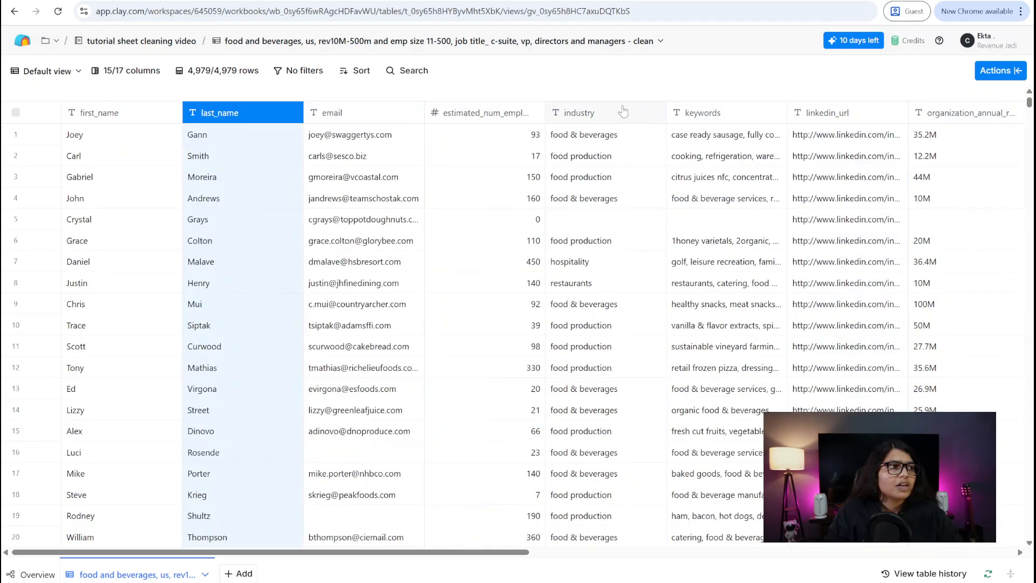
# - Move the industry column directly after email and place linkedin_url between email and industry
pyautogui.moveTo(623, 112); pyautogui.dragTo(540, 114)
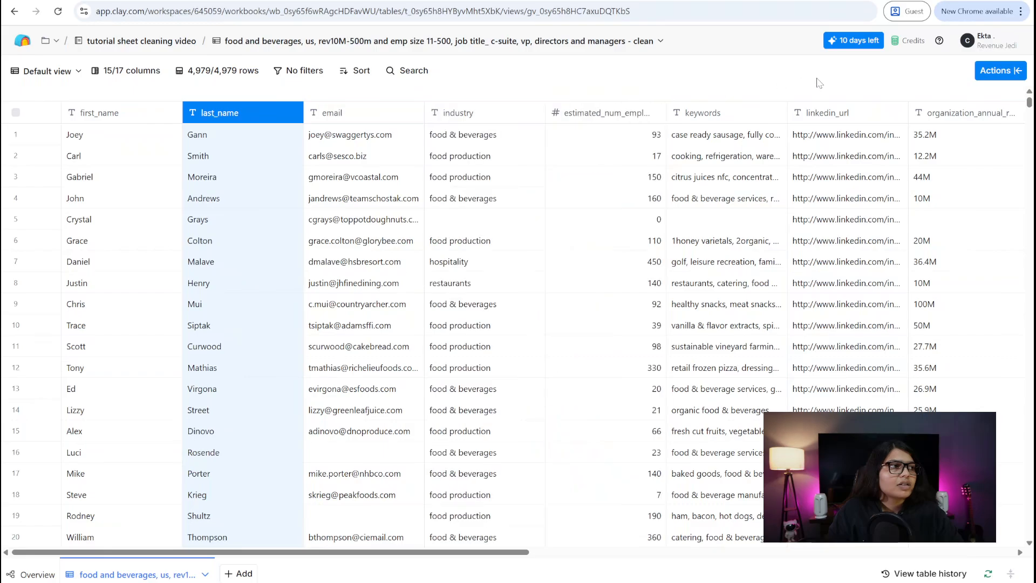
pyautogui.moveTo(840, 112); pyautogui.dragTo(480, 141)
# - Move the organization_name and organization_website_url columns between email and linkedin_url
pyautogui.moveTo(397, 552); pyautogui.dragTo(865, 524)
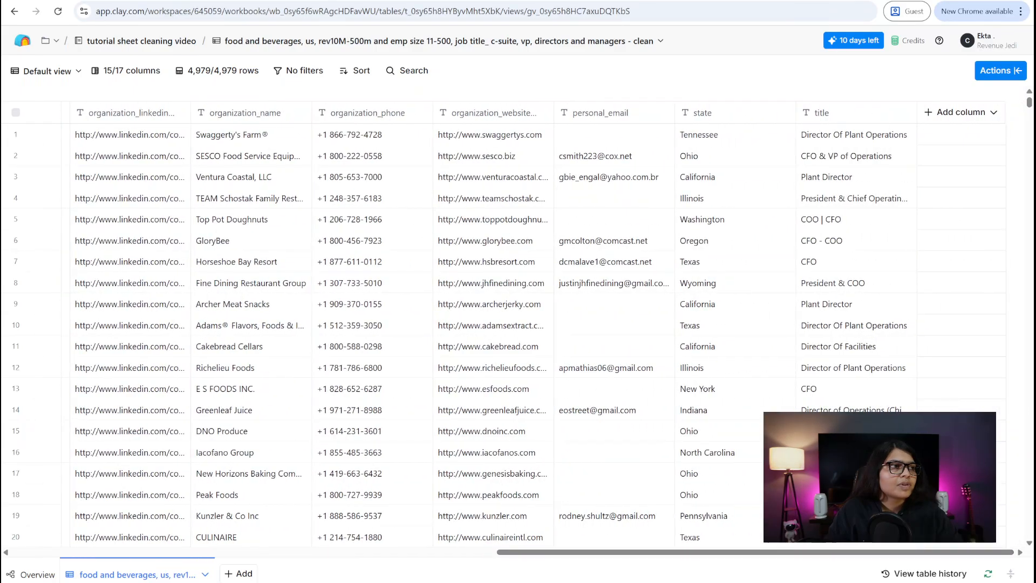
pyautogui.moveTo(218, 113); pyautogui.dragTo(305, 129)
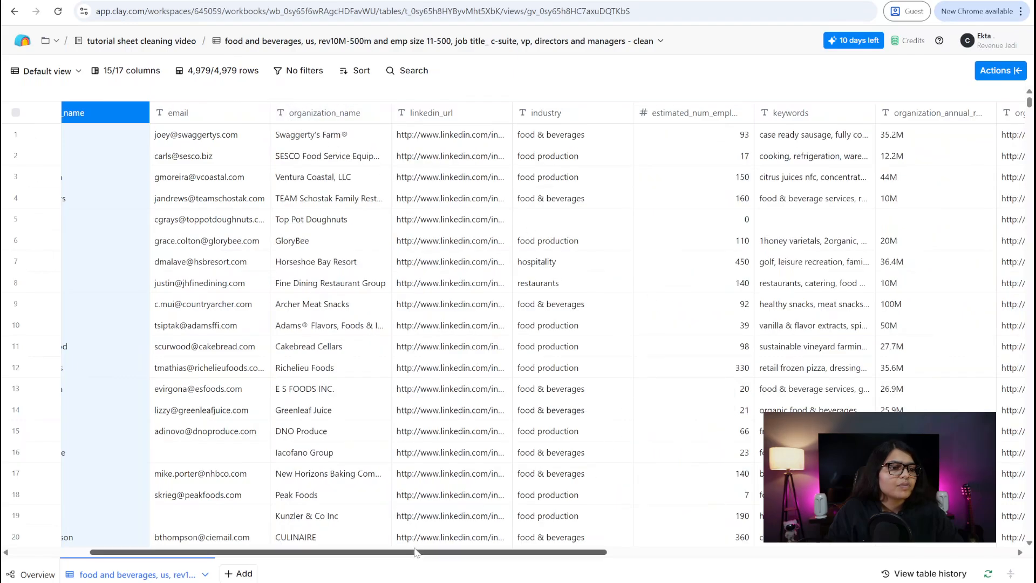
pyautogui.moveTo(415, 554); pyautogui.dragTo(822, 554)
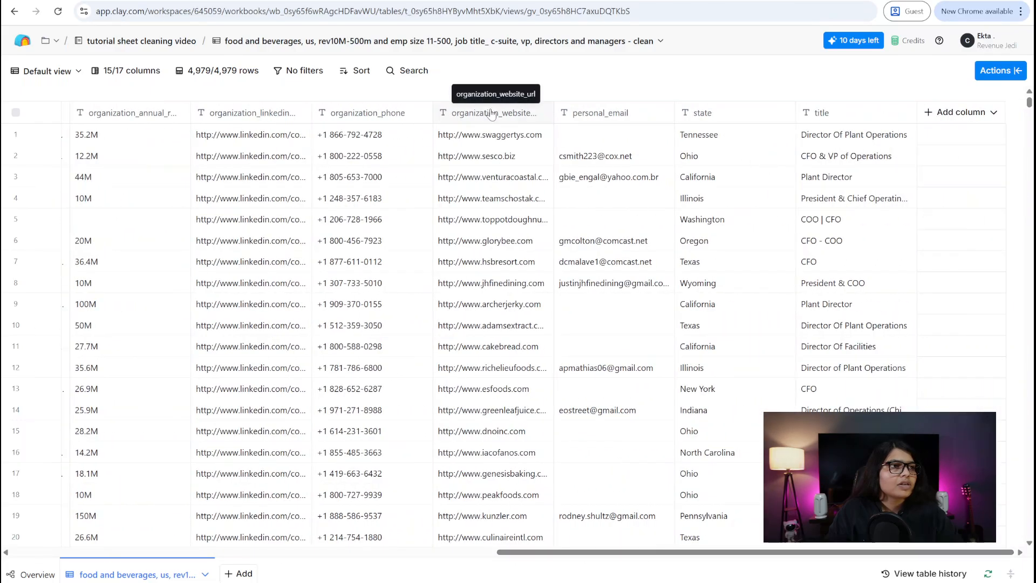
pyautogui.moveTo(494, 112); pyautogui.dragTo(281, 207)
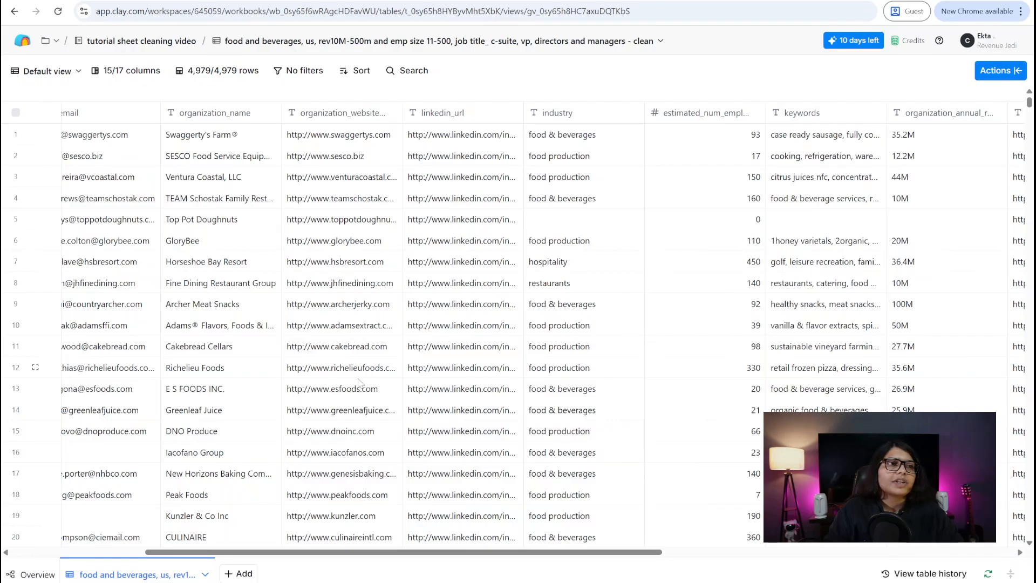
# - Move organization_linkedin_url directly after linkedin_url, and move the title column between email and organization_name
pyautogui.moveTo(380, 556); pyautogui.dragTo(731, 556)
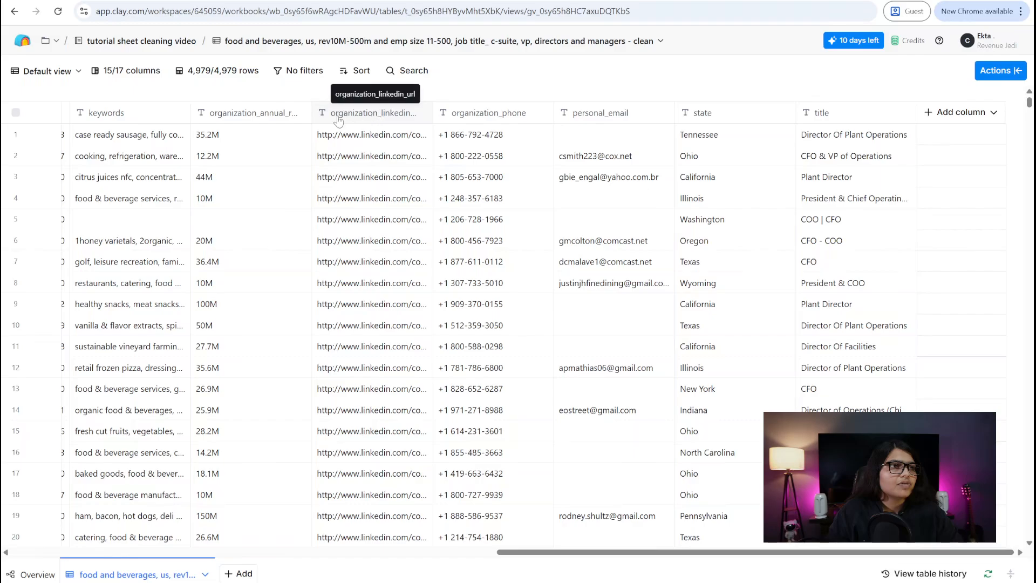
pyautogui.hscroll(-7, 209, 152)
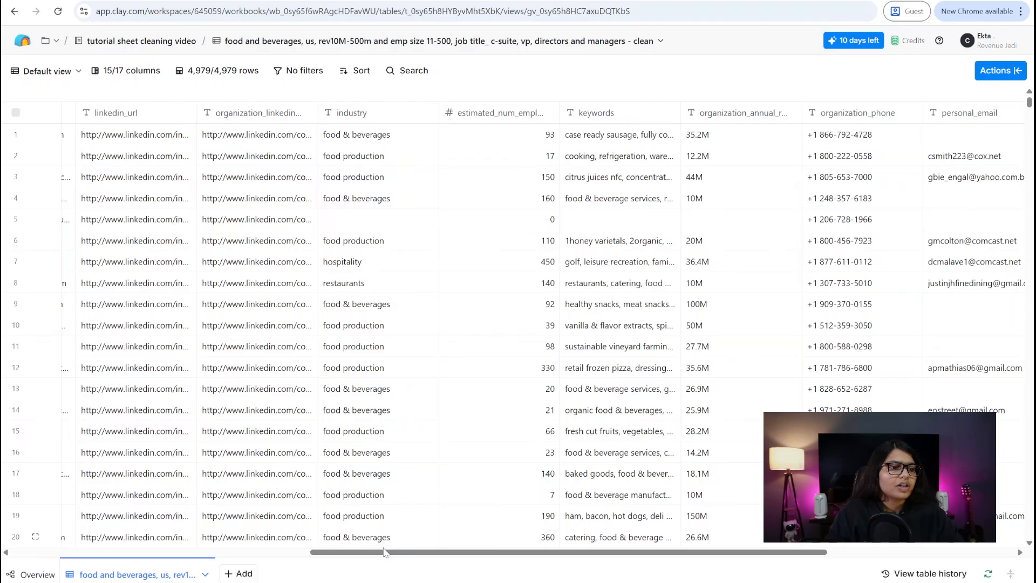
pyautogui.moveTo(386, 551); pyautogui.dragTo(660, 546)
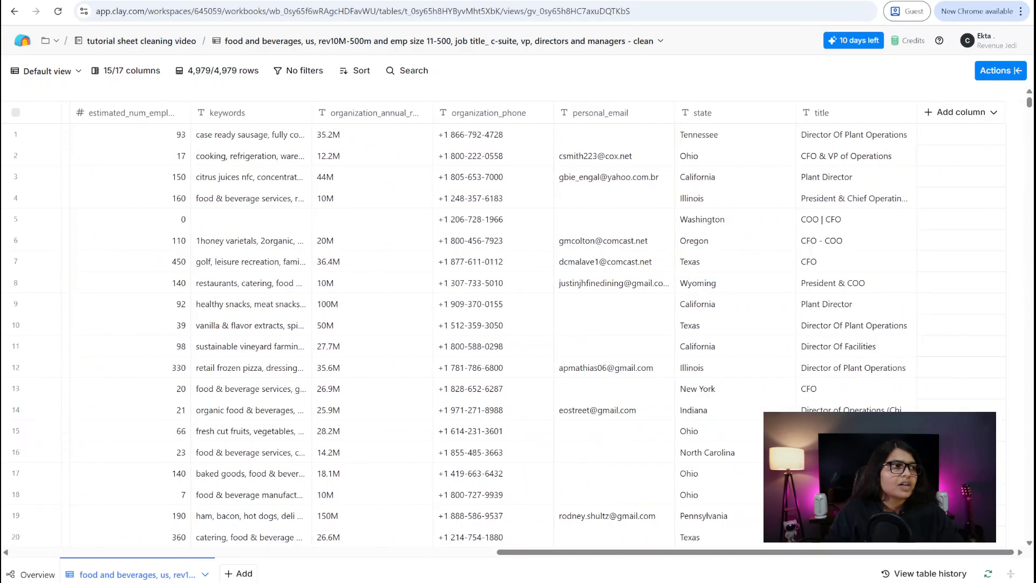
pyautogui.moveTo(822, 113); pyautogui.dragTo(124, 112)
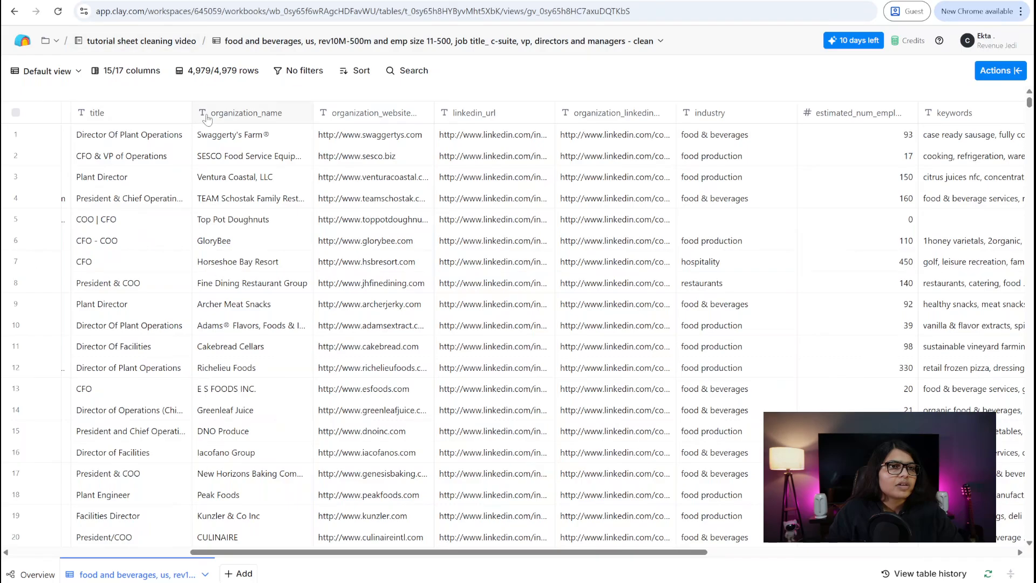
# - Move the organization_phone column between email and title, and review the column order across the whole table
pyautogui.moveTo(241, 556); pyautogui.dragTo(548, 557)
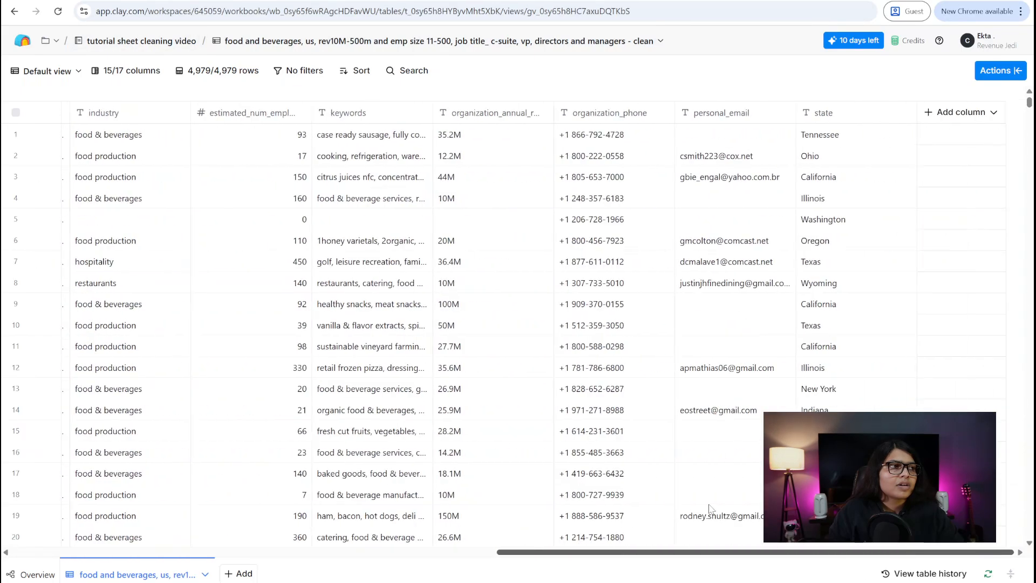
pyautogui.click(603, 115)
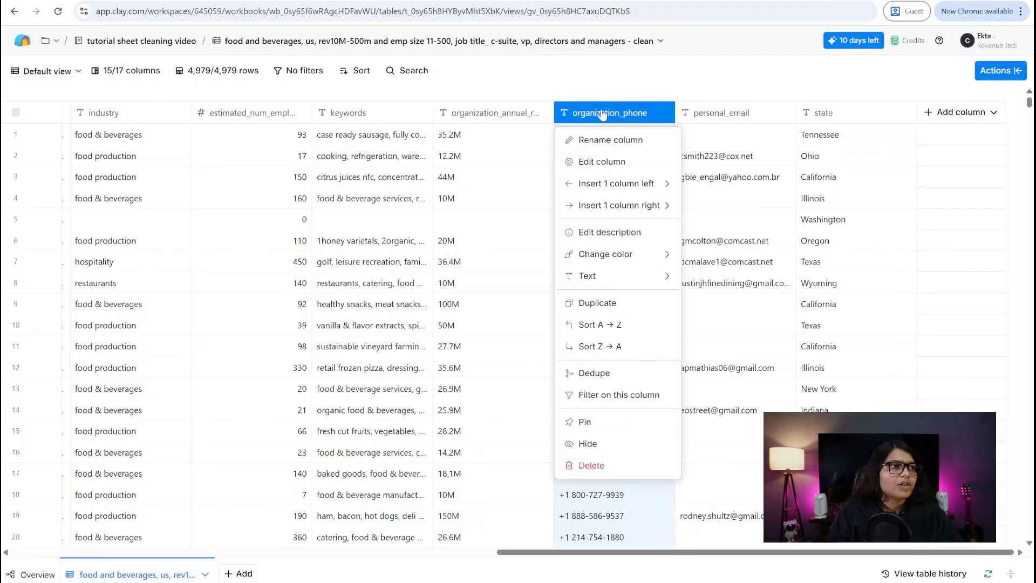
pyautogui.click(617, 90)
pyautogui.moveTo(613, 117); pyautogui.dragTo(432, 123)
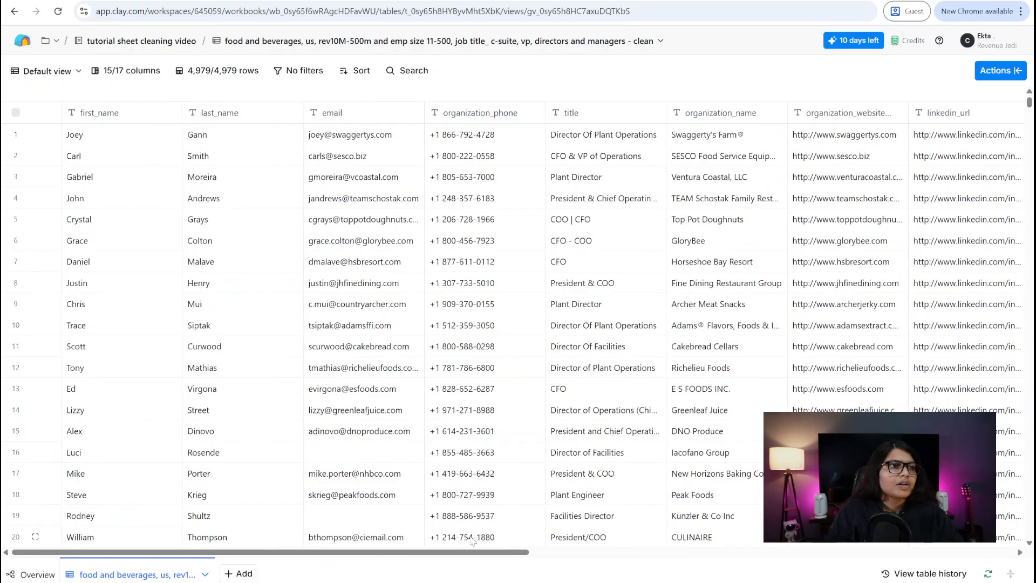
pyautogui.moveTo(415, 552); pyautogui.dragTo(933, 556)
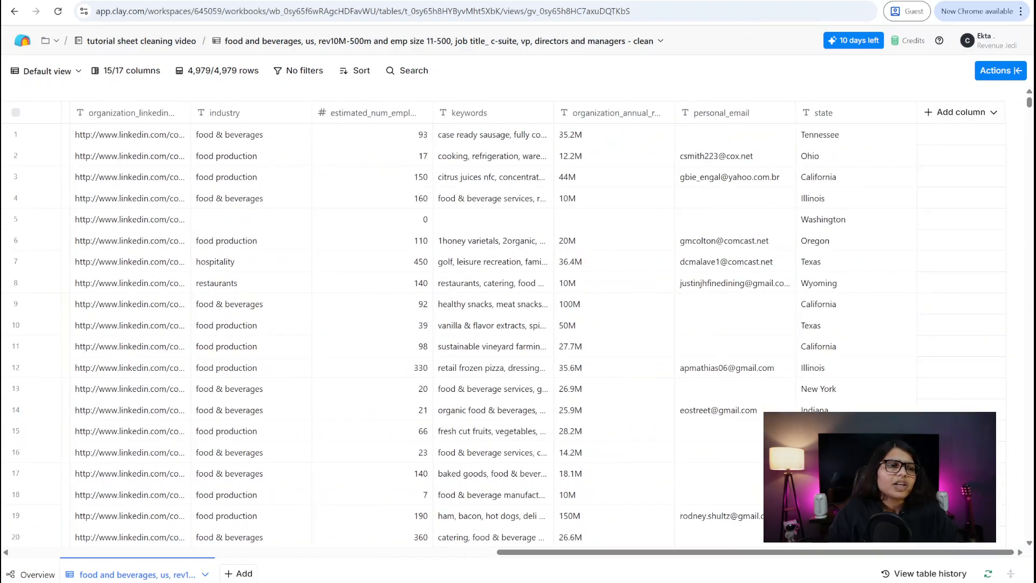
pyautogui.moveTo(537, 552); pyautogui.dragTo(20, 554)
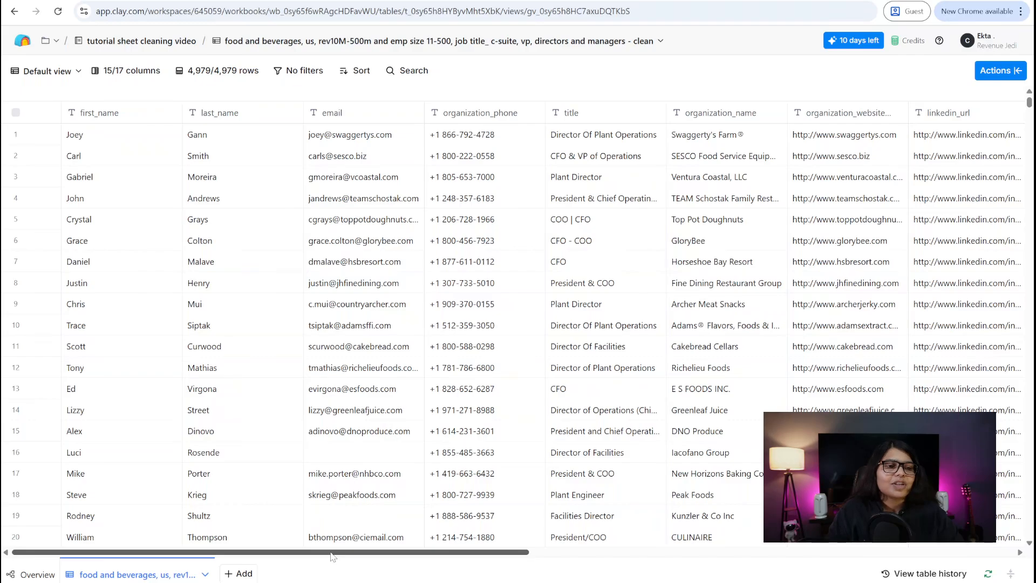
pyautogui.moveTo(331, 553); pyautogui.dragTo(103, 558)
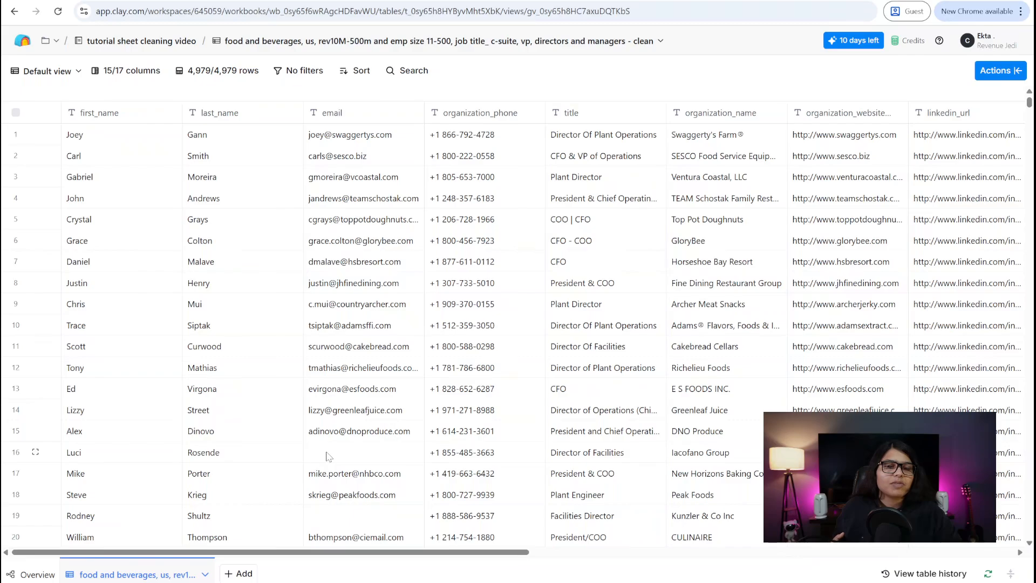
# - Filter the table to rows where email is empty
pyautogui.click(306, 70)
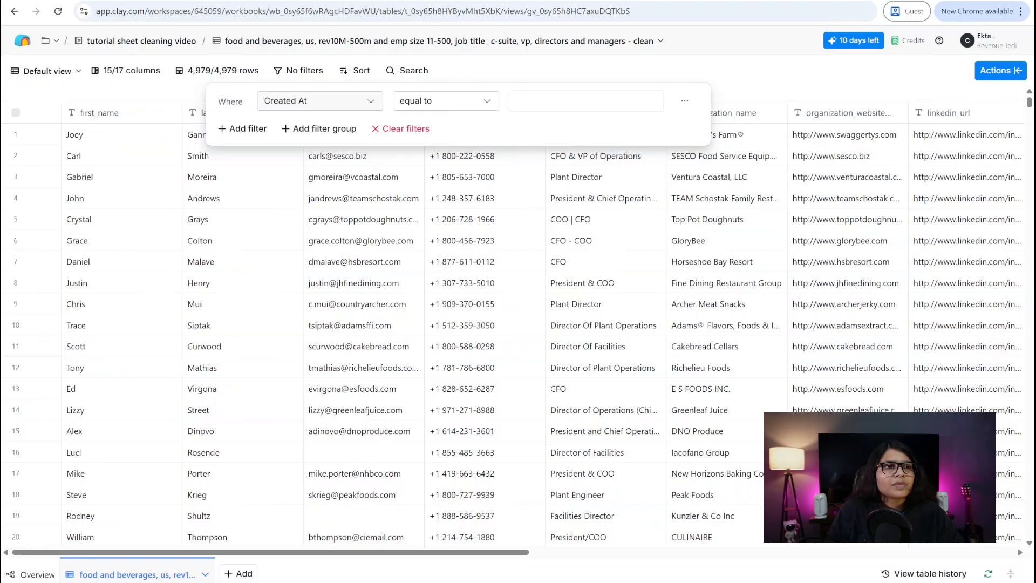
pyautogui.click(313, 101)
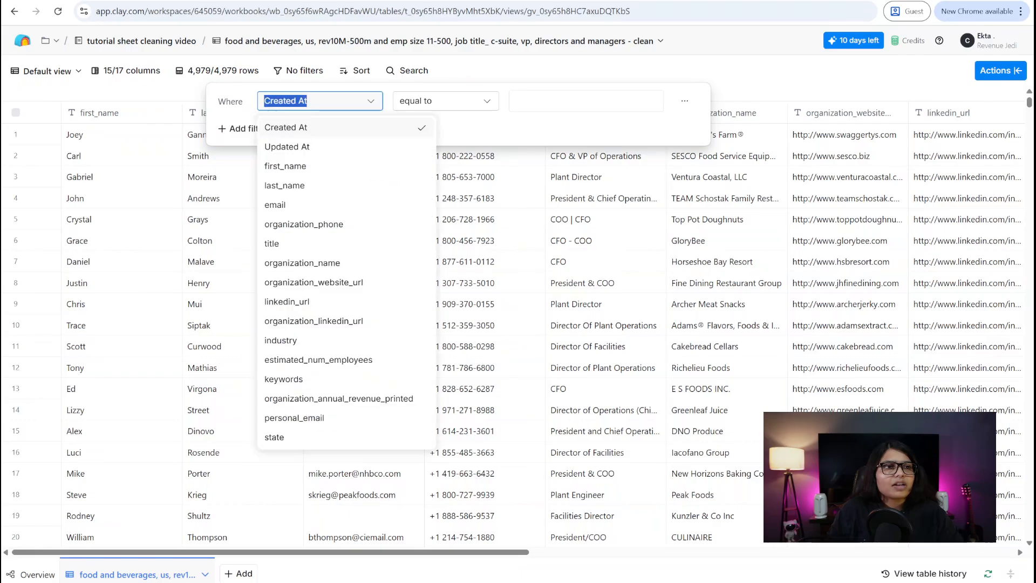
pyautogui.click(286, 209)
pyautogui.click(422, 107)
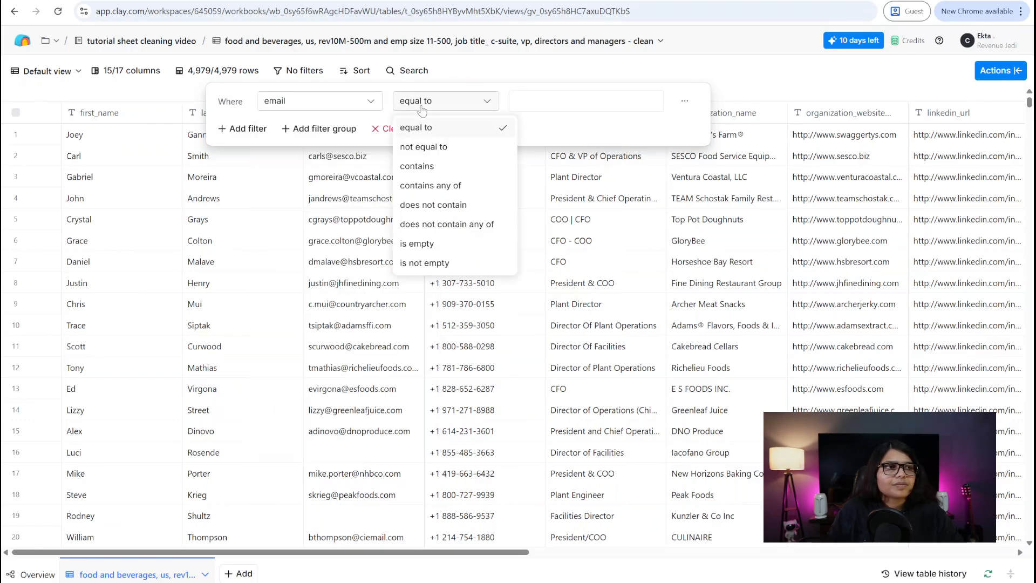
pyautogui.click(412, 245)
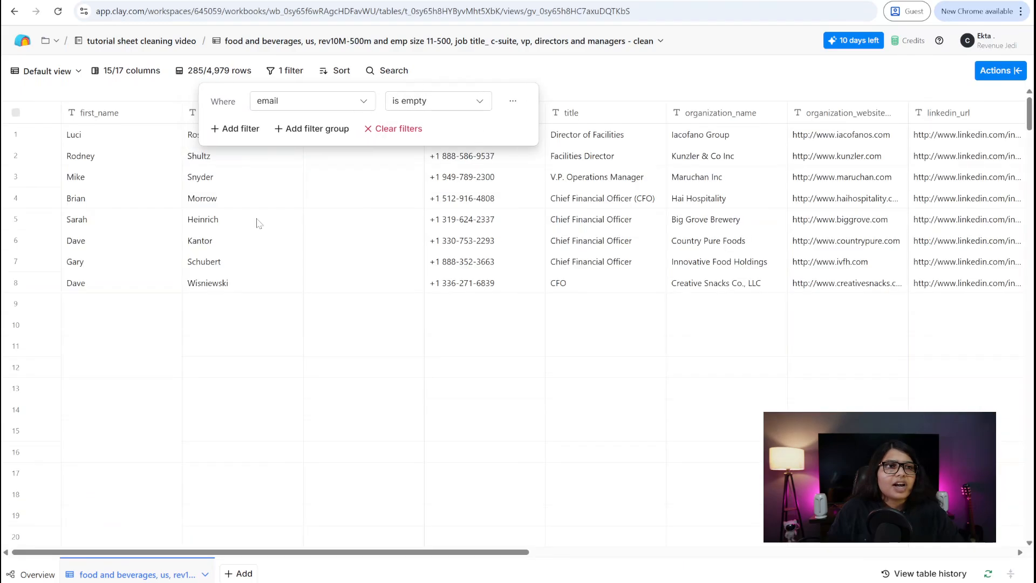
pyautogui.click(503, 73)
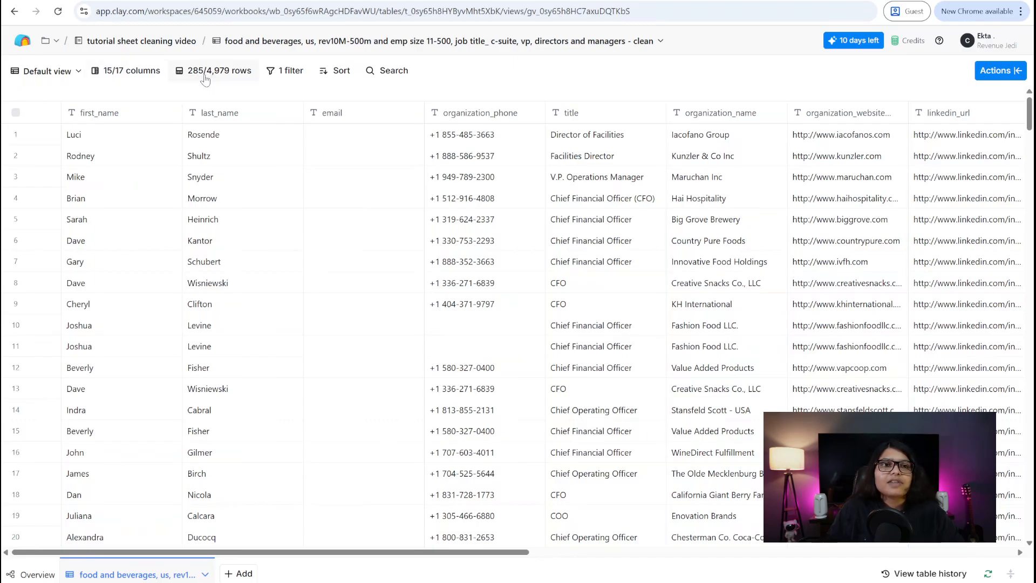
# - Delete all the filtered rows without an email and clear the email filter
pyautogui.click(16, 113)
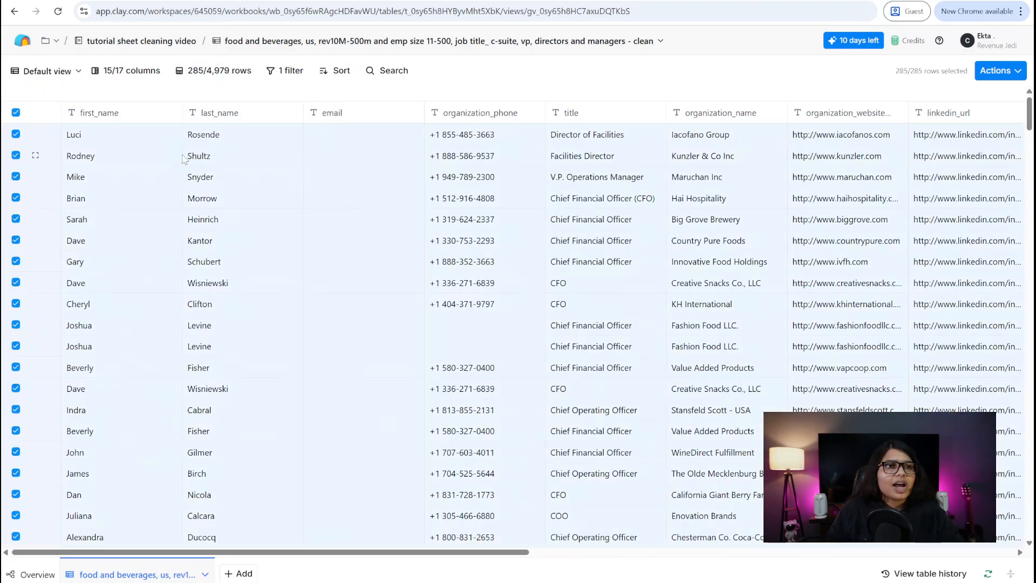
pyautogui.rightClick(184, 149)
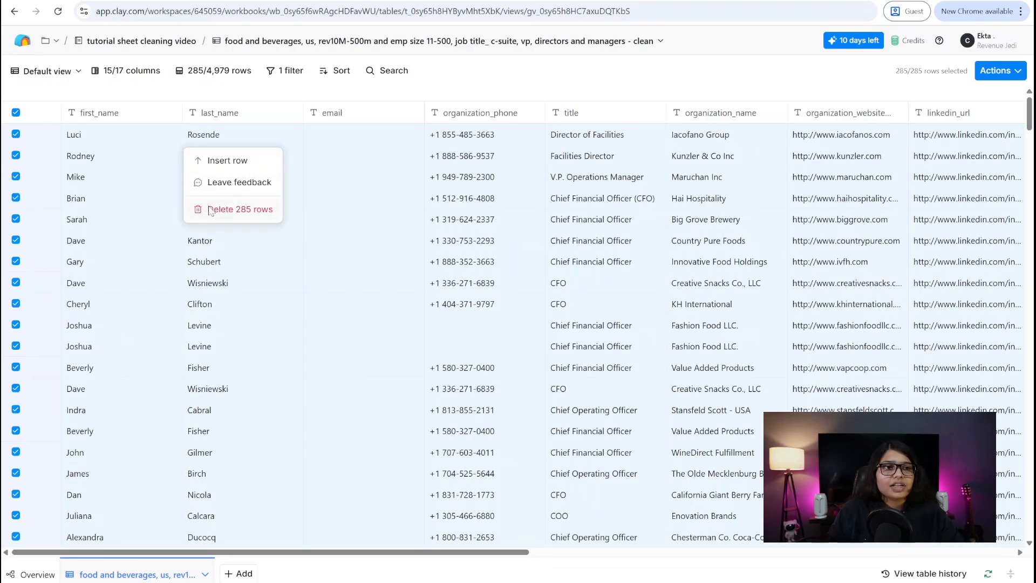
pyautogui.click(232, 209)
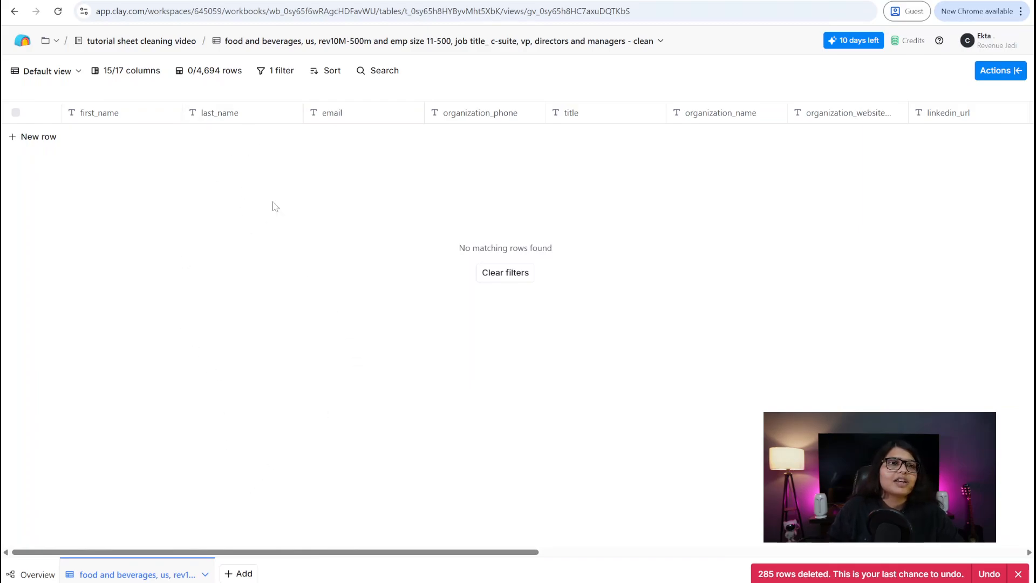
pyautogui.click(278, 72)
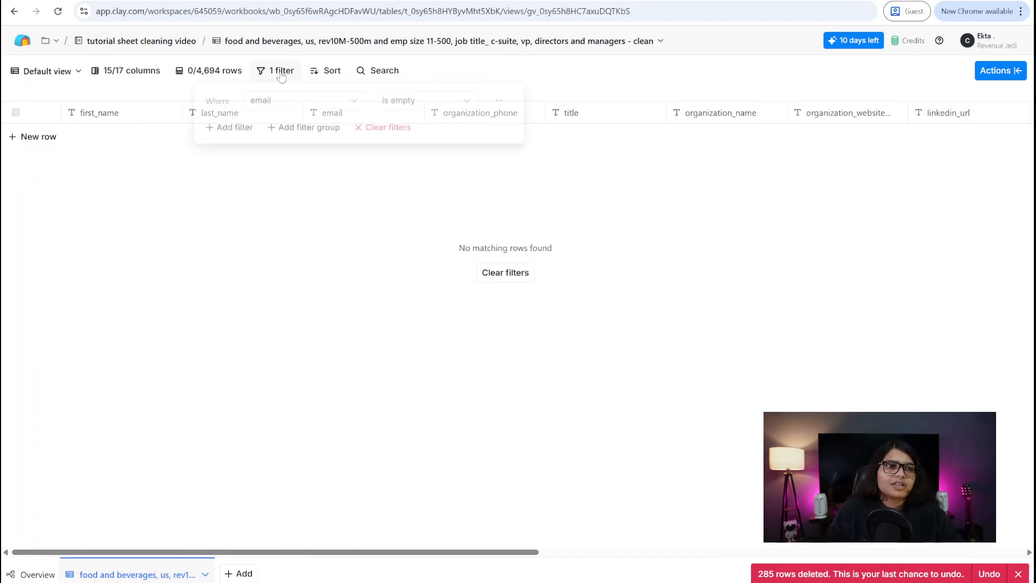
pyautogui.click(400, 130)
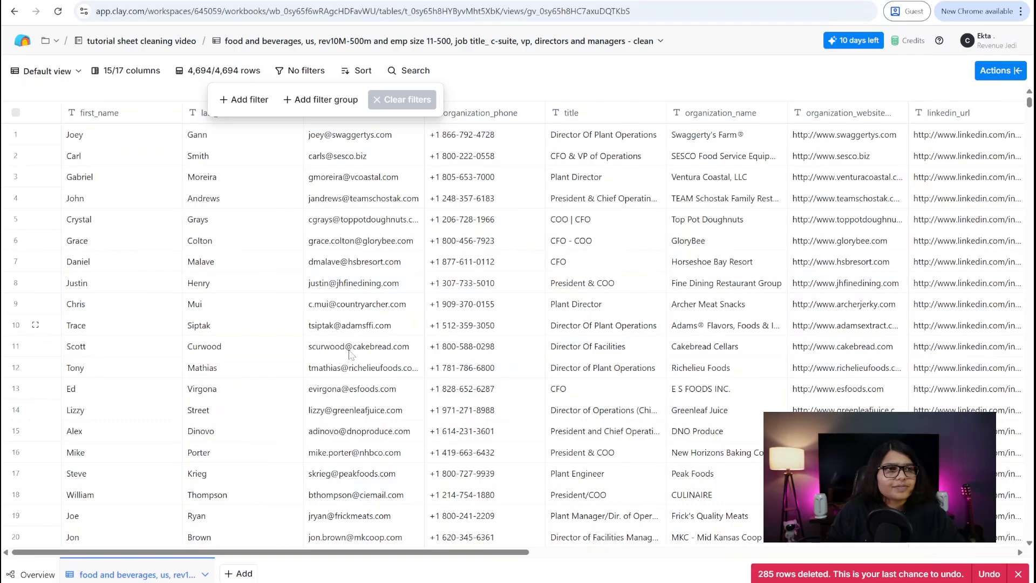
pyautogui.click(323, 565)
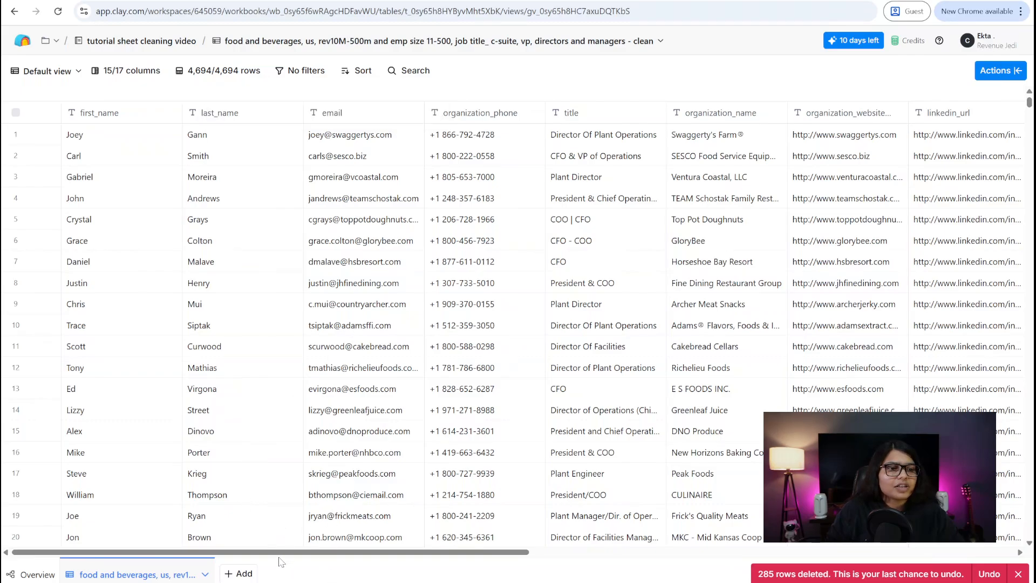
# - Search the enrichments for "normalize" and choose Normalize Company Name from Clay Formatters for a new column
pyautogui.moveTo(281, 558); pyautogui.dragTo(500, 543)
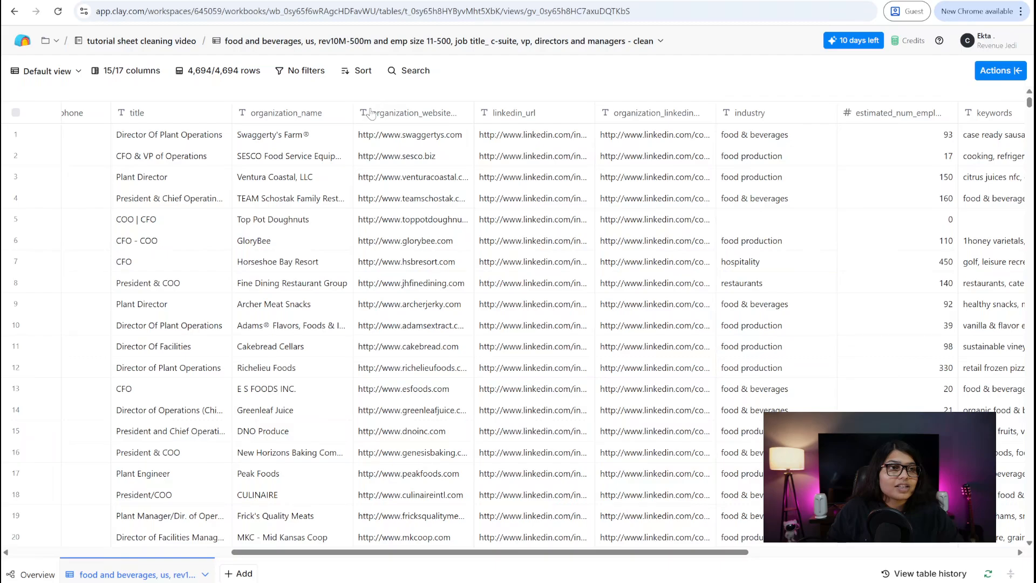
pyautogui.moveTo(486, 552); pyautogui.dragTo(751, 550)
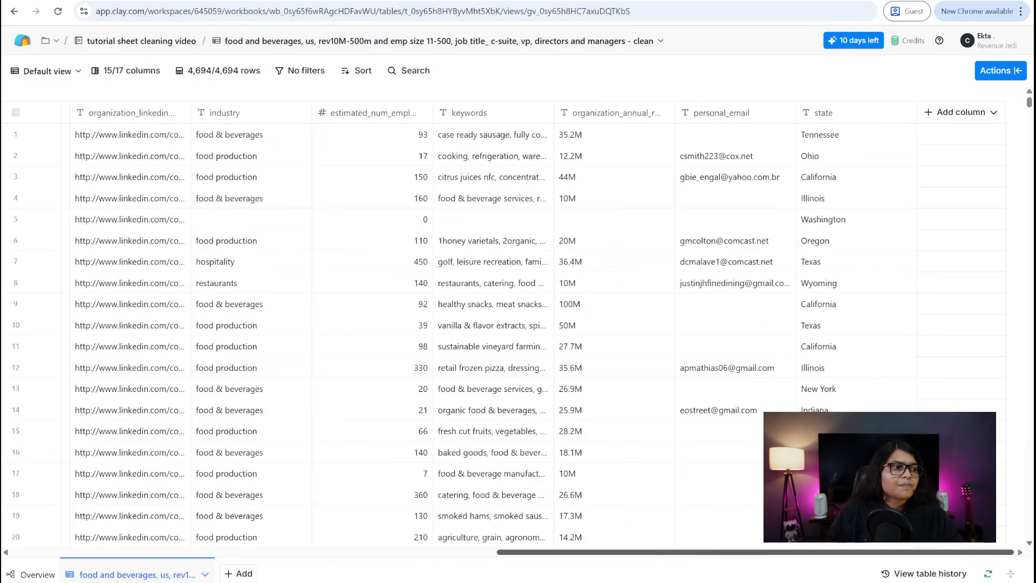
pyautogui.click(940, 115)
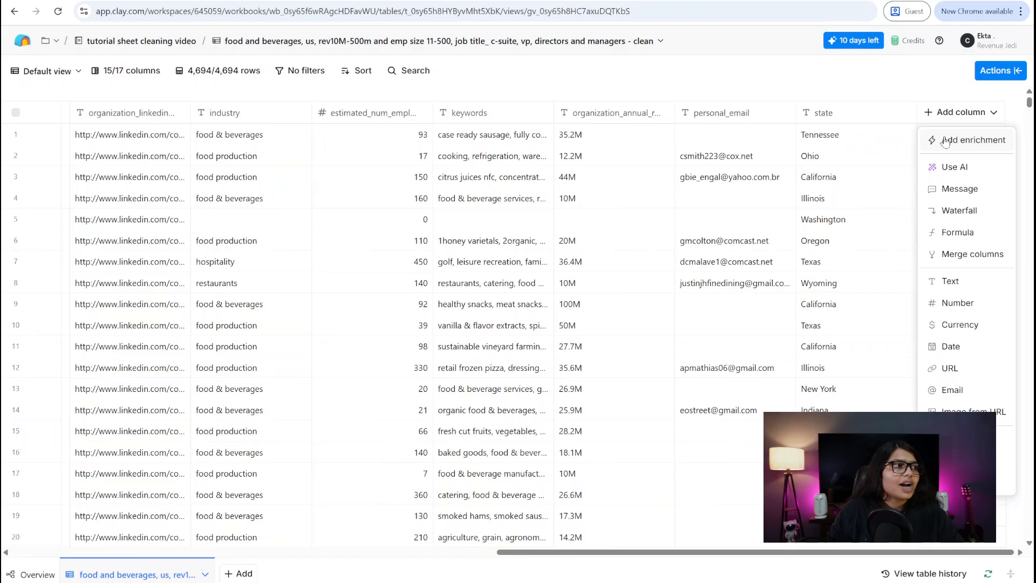
pyautogui.click(945, 139)
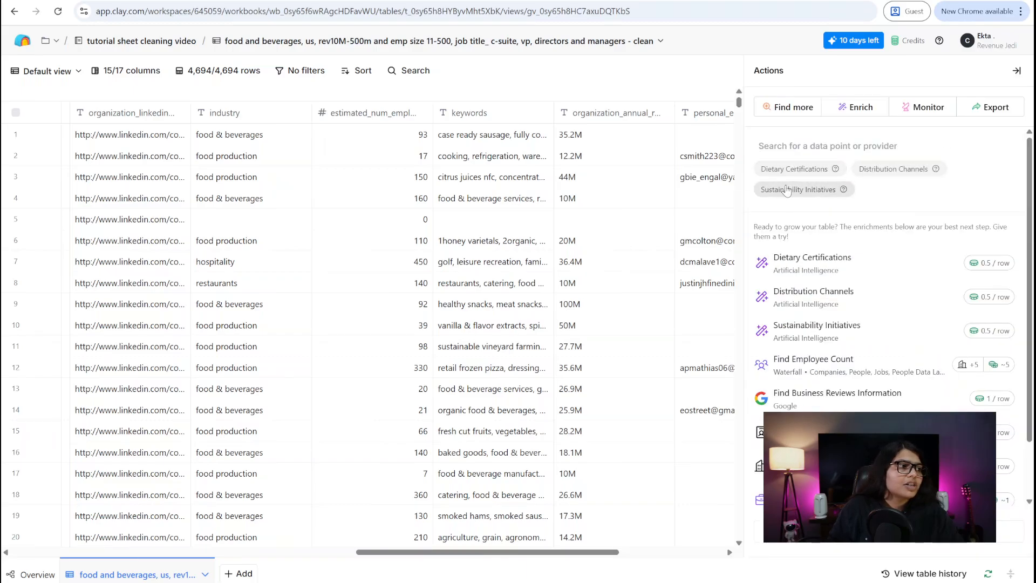
pyautogui.click(784, 533)
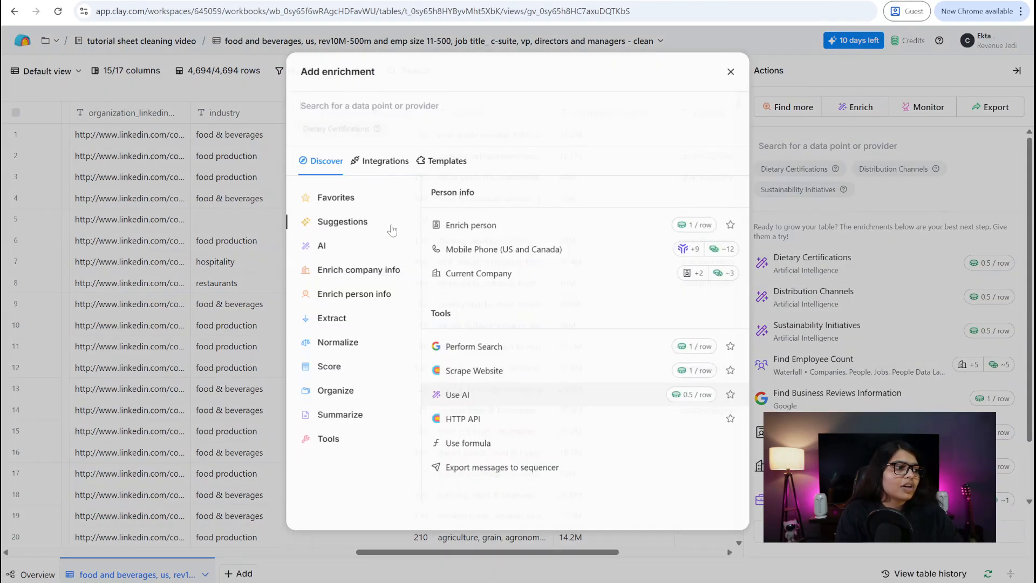
pyautogui.write('normalize')
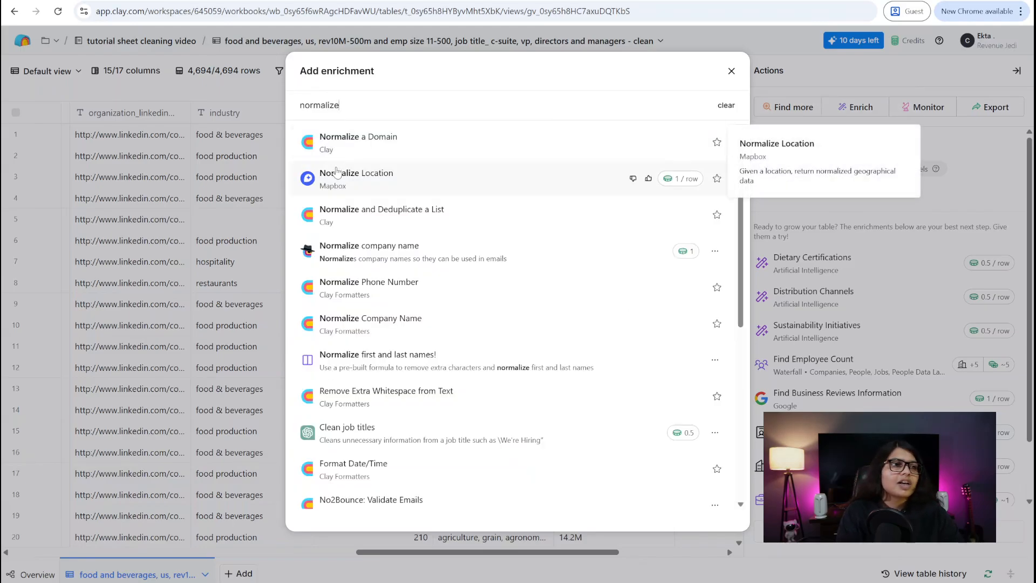
pyautogui.moveTo(341, 262)
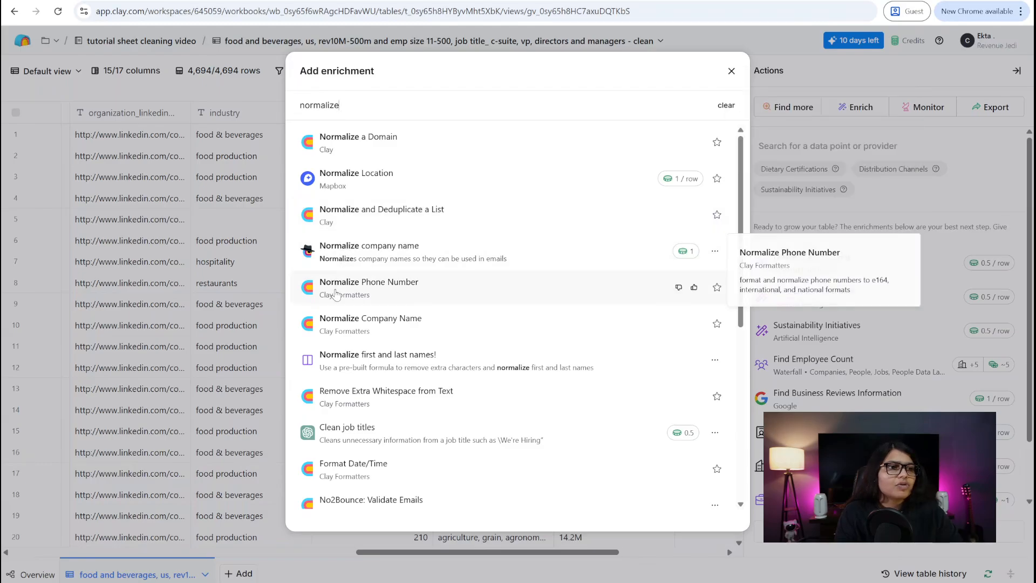
pyautogui.moveTo(333, 324)
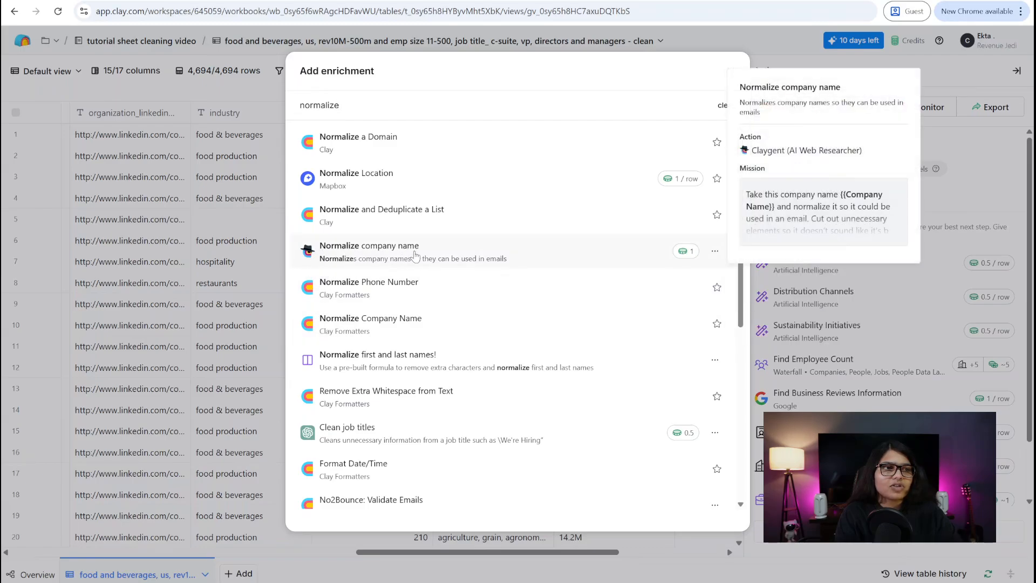
pyautogui.moveTo(682, 261)
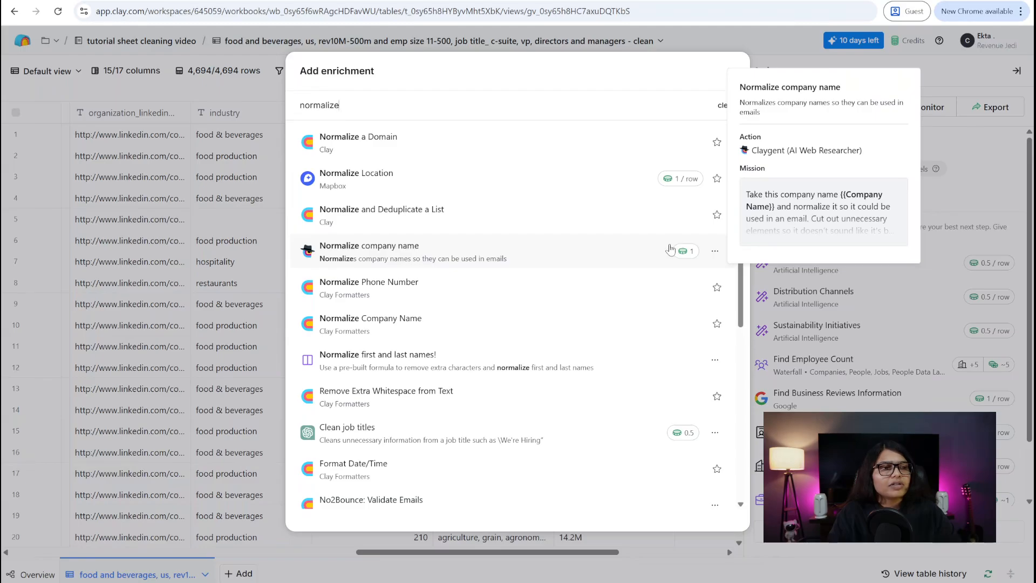
pyautogui.moveTo(377, 333)
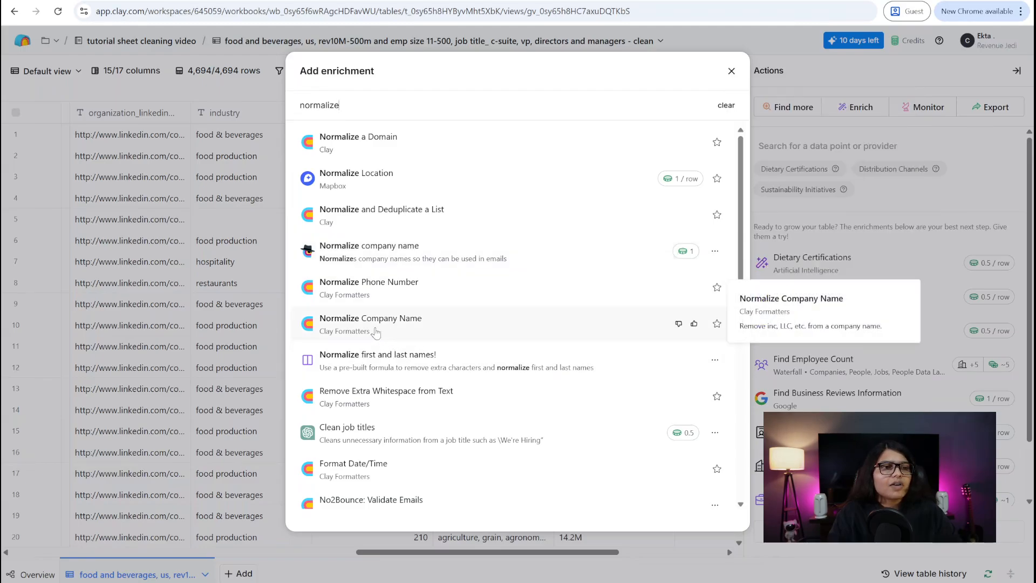
pyautogui.click(616, 320)
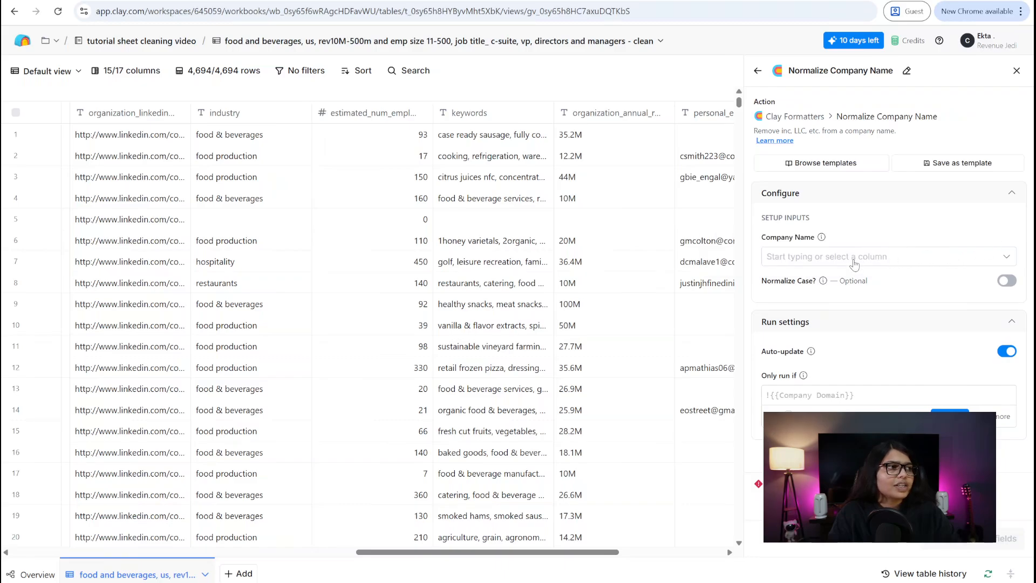
# - Use the organization_name column as the Company Name input and enable Normalize Case
pyautogui.click(854, 258)
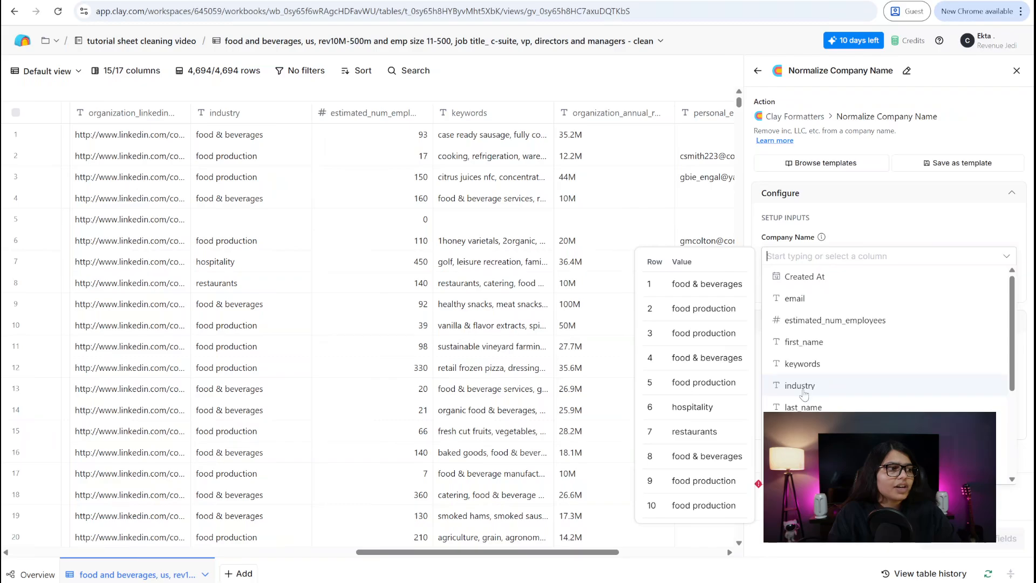
pyautogui.scroll(-4, 804, 402)
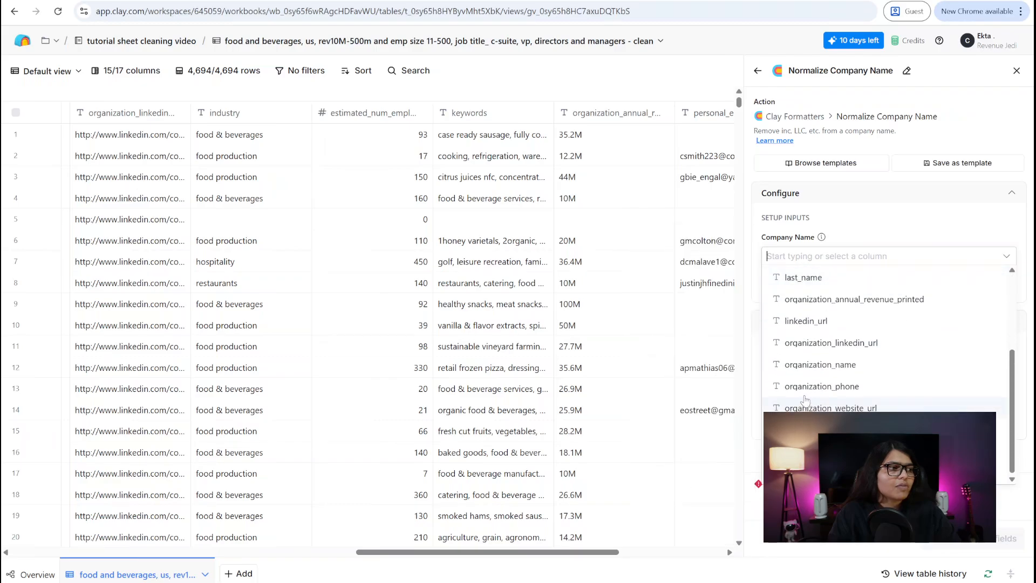
pyautogui.scroll(3, 808, 368)
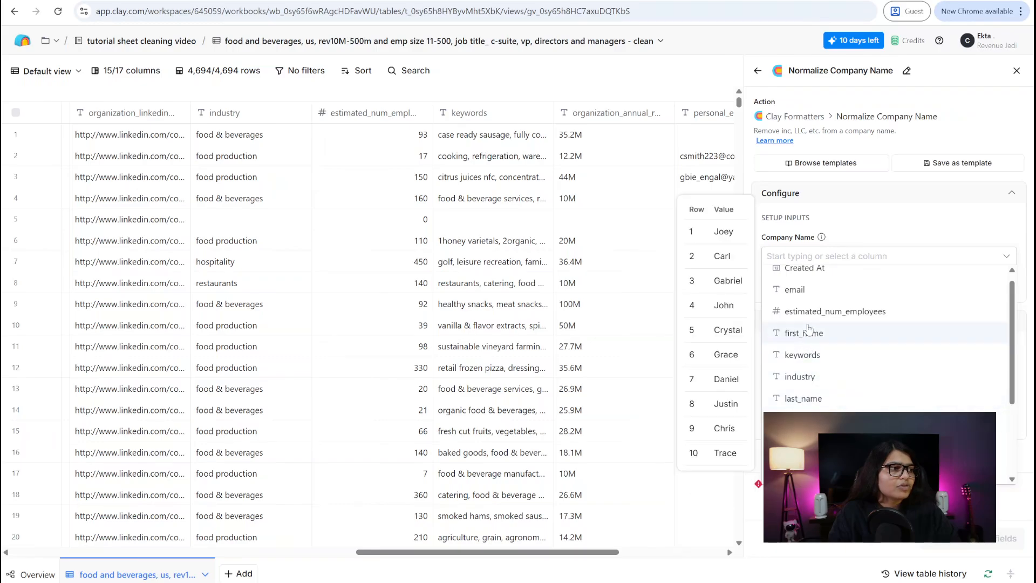
pyautogui.scroll(-3, 808, 328)
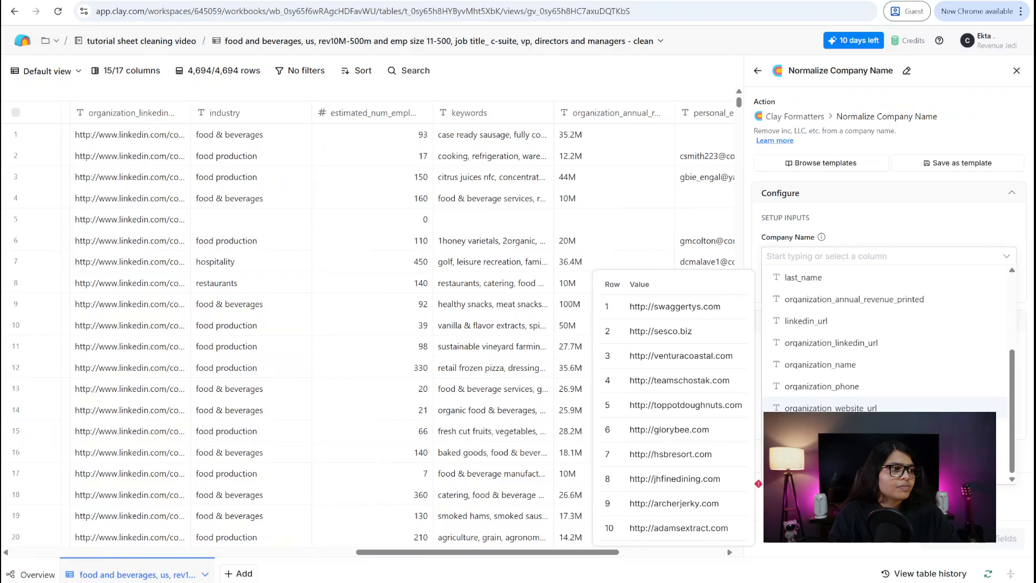
pyautogui.click(813, 367)
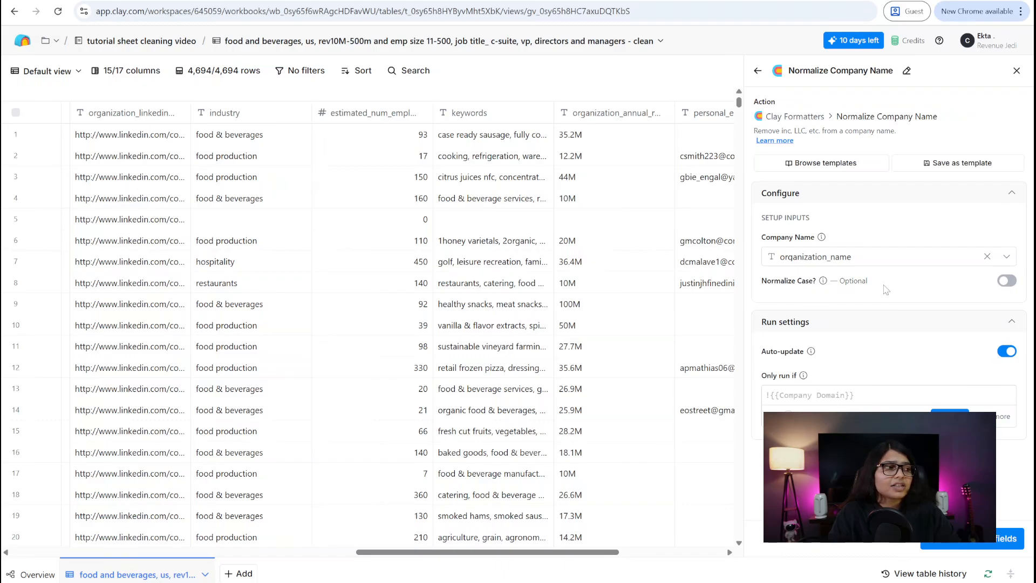
pyautogui.click(1004, 282)
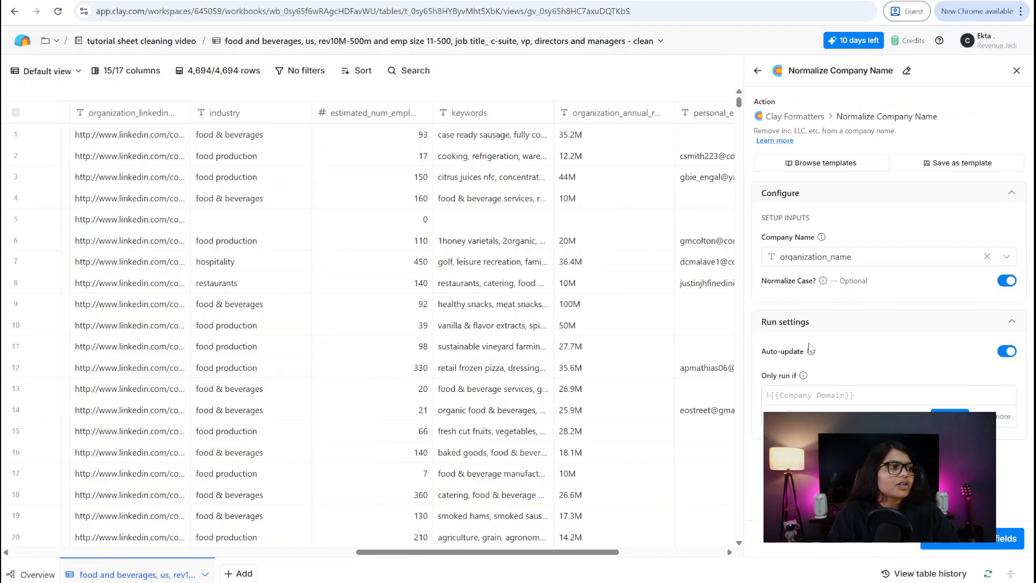
# - Add Normalized Name as an output column, save the enrichment and run it on the first 10 rows
pyautogui.click(1008, 538)
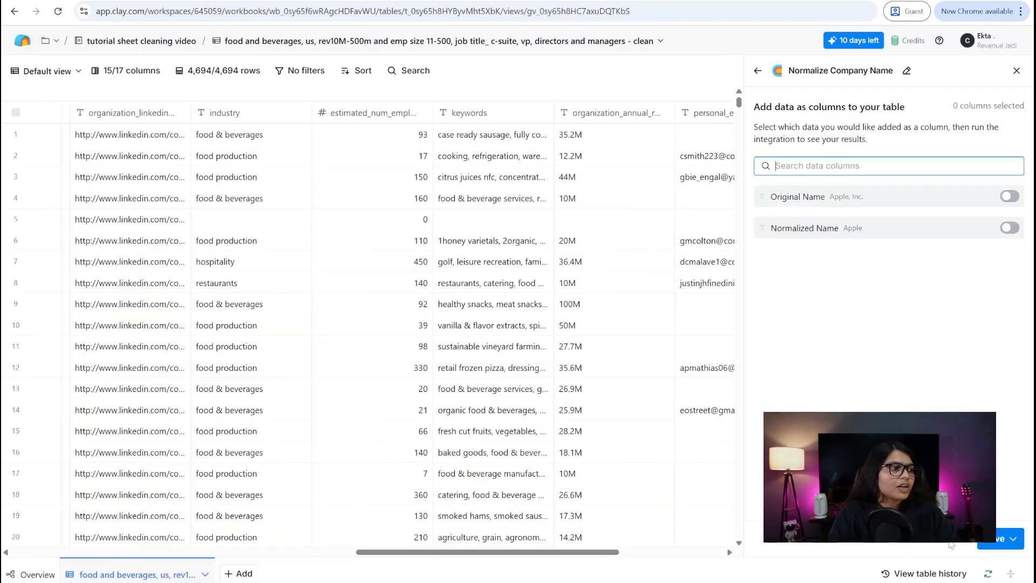
pyautogui.click(1010, 227)
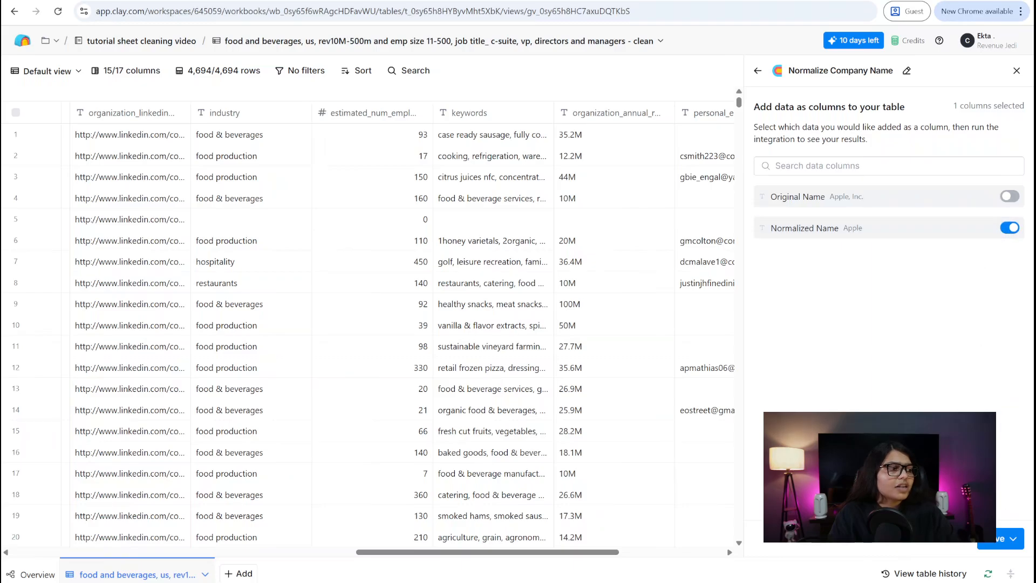
pyautogui.click(999, 537)
pyautogui.click(971, 463)
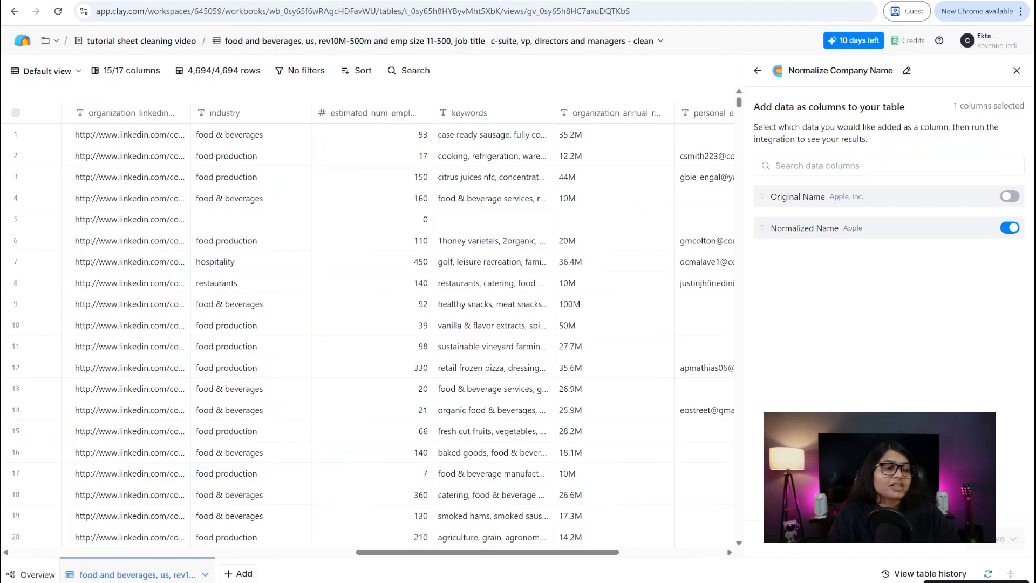
# - Move the organization_name column directly before the Normalize Company Name column and open its first-row value to compare it with the normalized name
pyautogui.moveTo(555, 553); pyautogui.dragTo(580, 555)
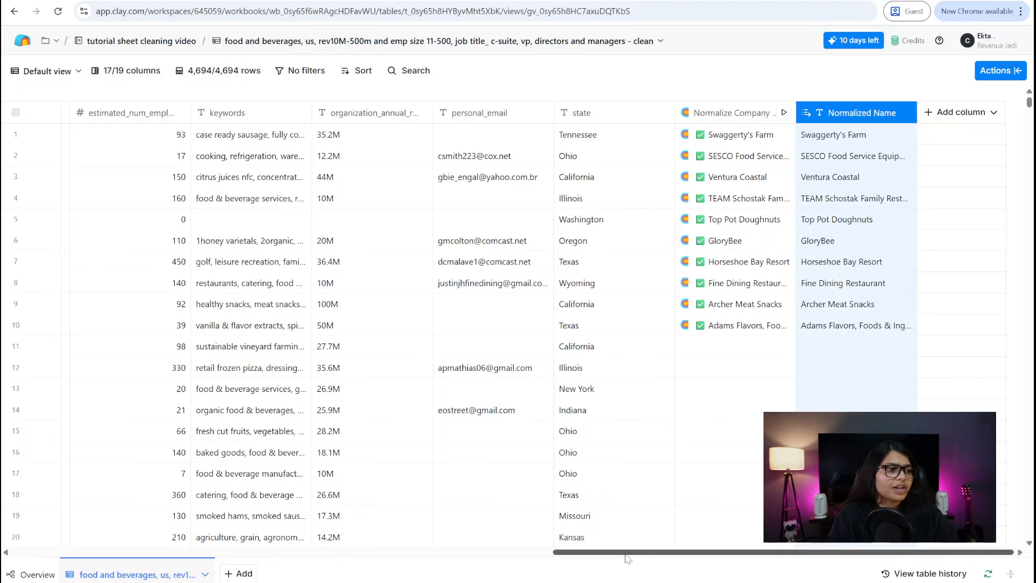
pyautogui.moveTo(625, 553); pyautogui.dragTo(257, 412)
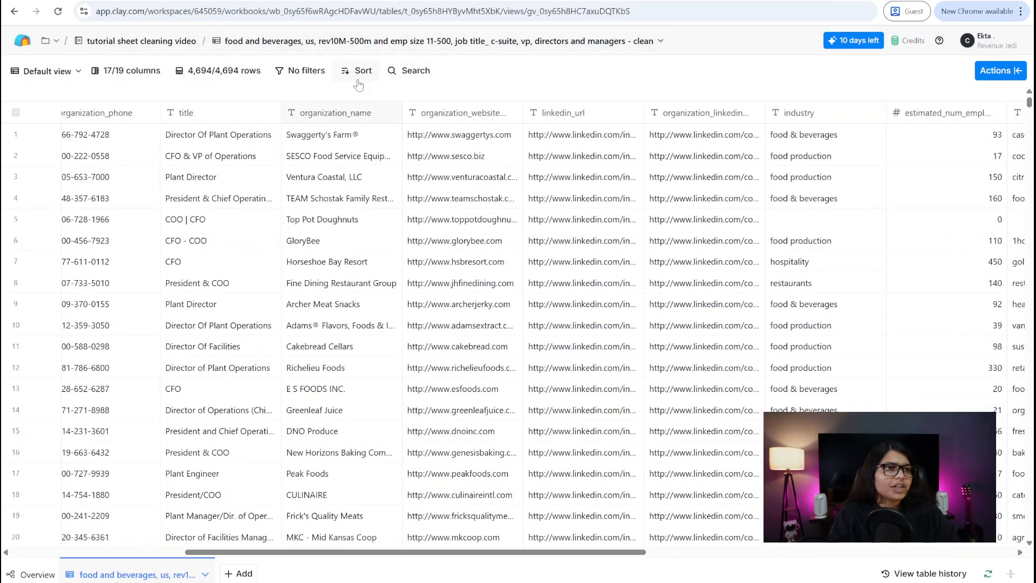
pyautogui.moveTo(338, 113); pyautogui.dragTo(702, 135)
pyautogui.moveTo(774, 114); pyautogui.dragTo(651, 116)
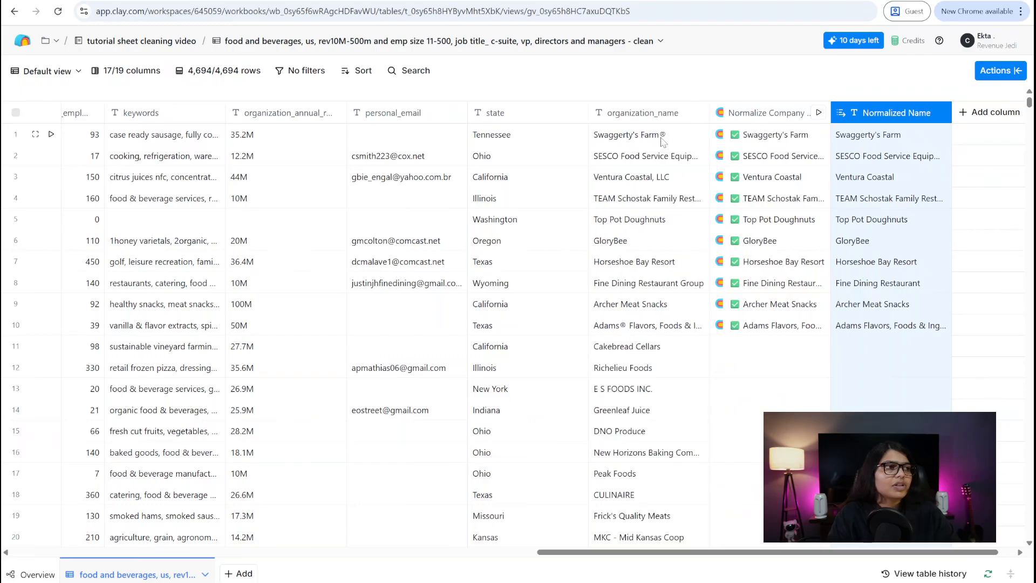
pyautogui.doubleClick(661, 135)
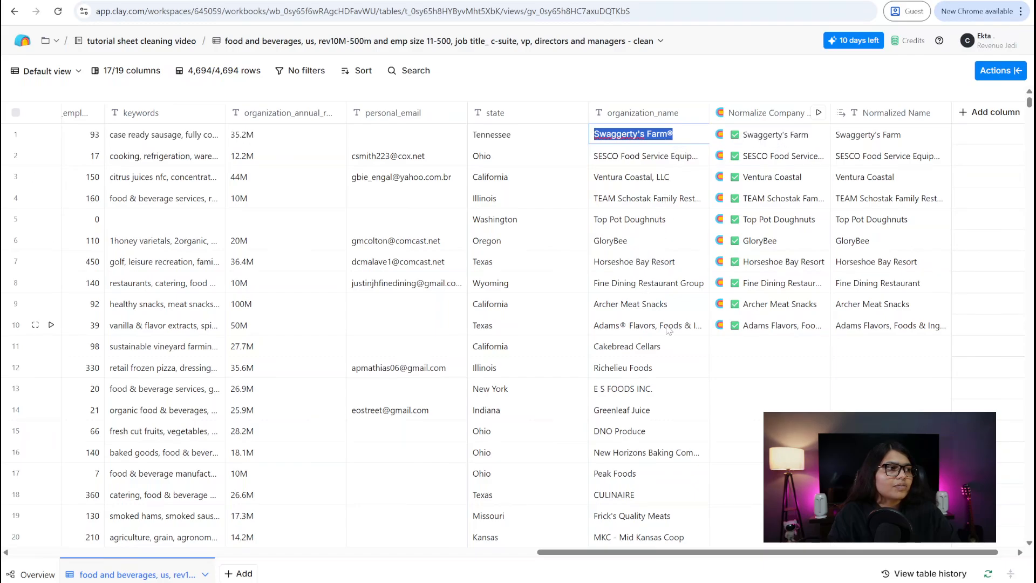
# - Compare row 10's organization_name with its normalized name, and run Normalize Company Name on all rows that haven't run or have errors
pyautogui.doubleClick(624, 328)
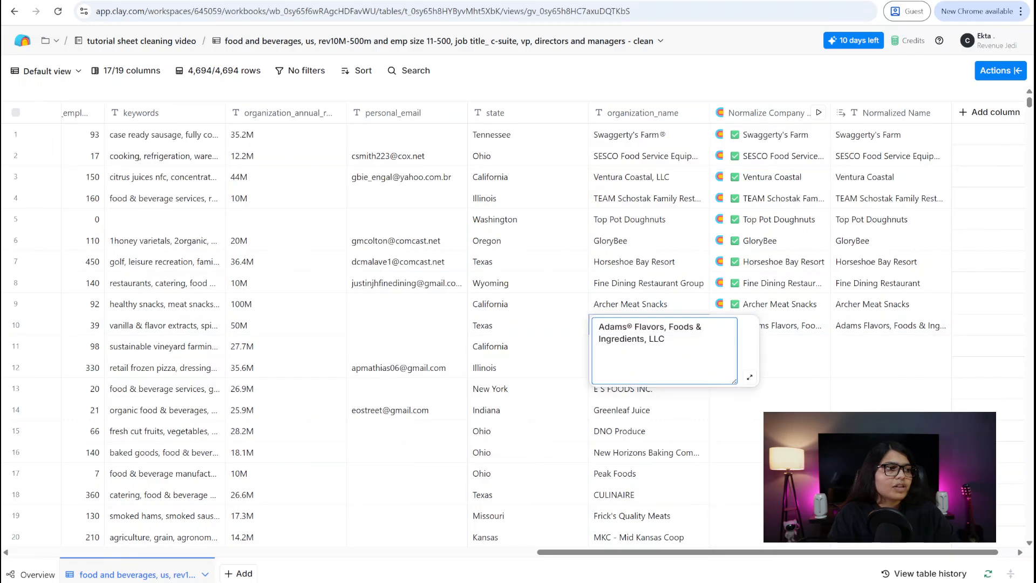
pyautogui.doubleClick(863, 325)
pyautogui.click(687, 75)
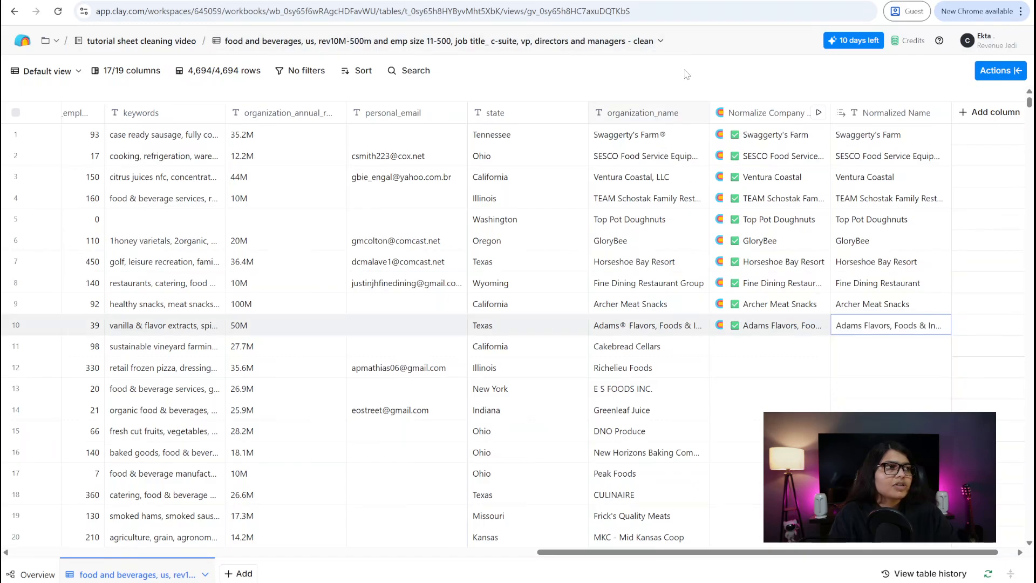
pyautogui.click(819, 113)
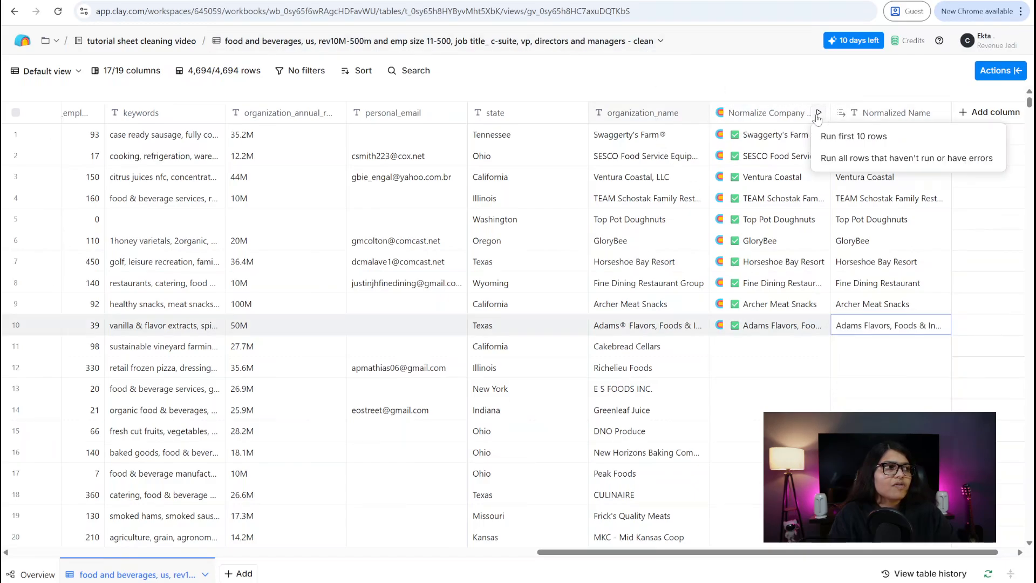
pyautogui.click(829, 160)
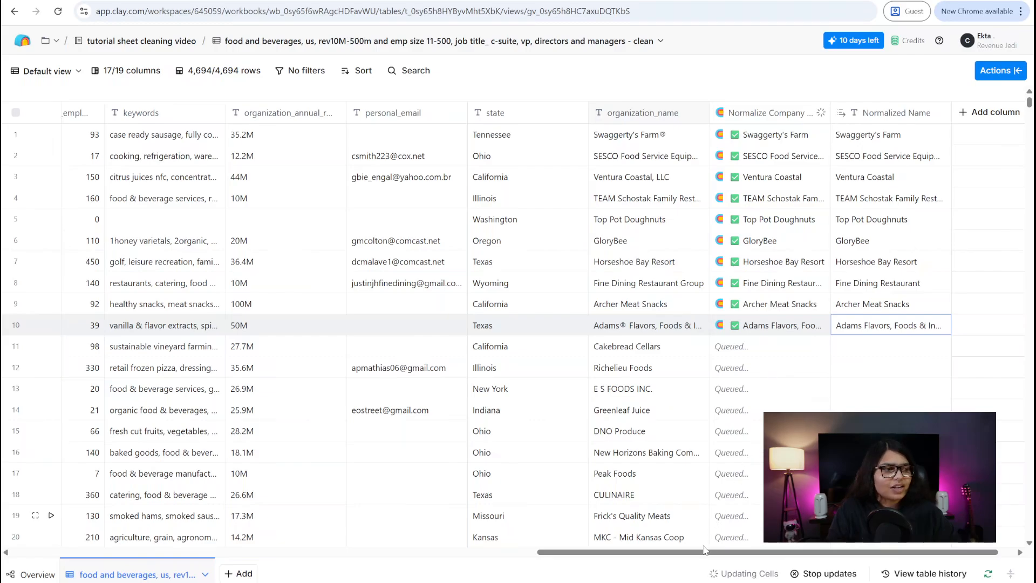
# - Filter the table to rows where first_name is empty to check for leads without a first name
pyautogui.moveTo(679, 553); pyautogui.dragTo(153, 553)
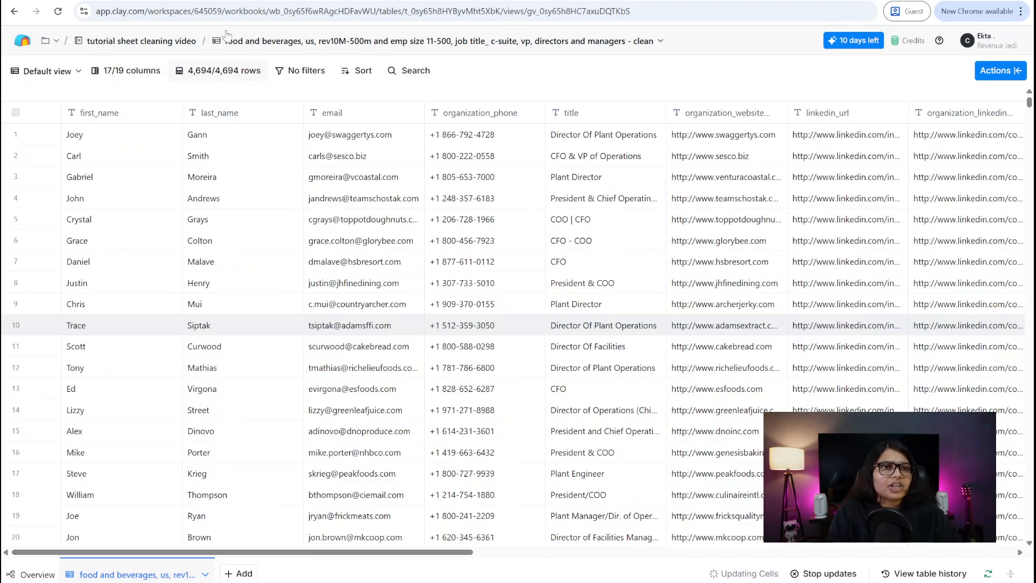
pyautogui.click(305, 76)
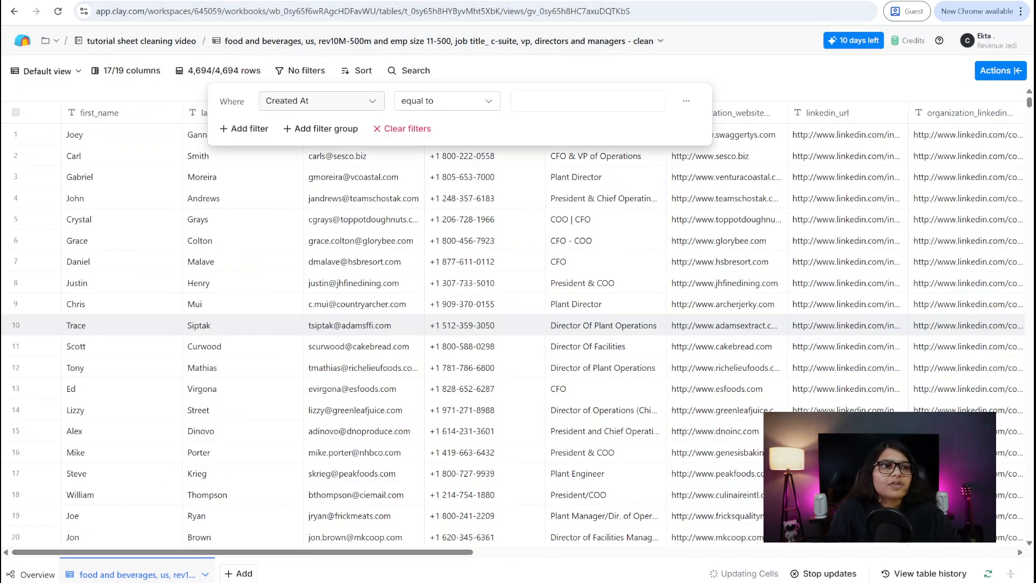
pyautogui.click(302, 101)
pyautogui.click(299, 167)
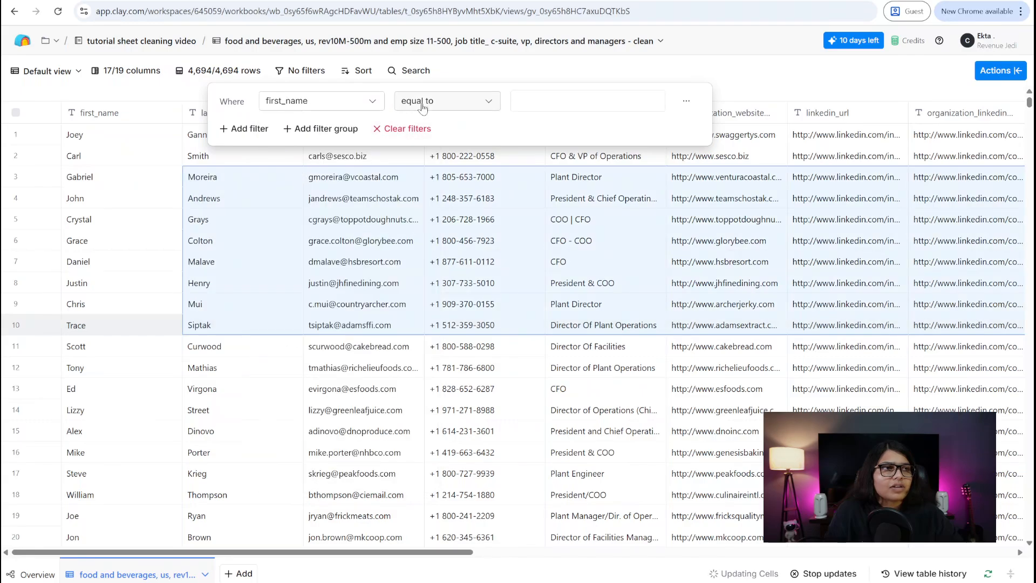
pyautogui.click(422, 105)
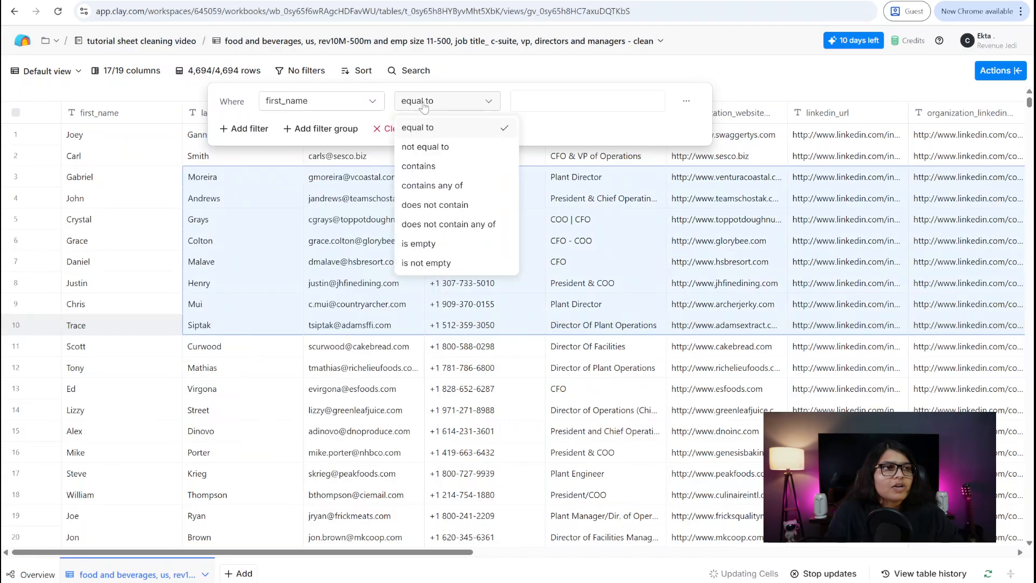
pyautogui.click(421, 249)
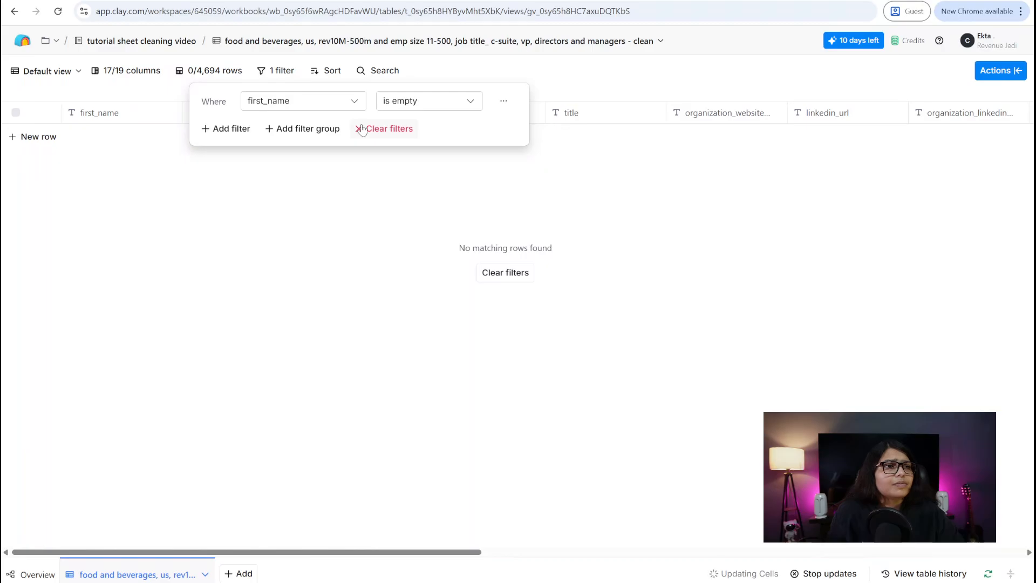
# - Check for leads without a last name by filtering on last_name is empty, and clear the filter
pyautogui.click(302, 101)
pyautogui.click(305, 186)
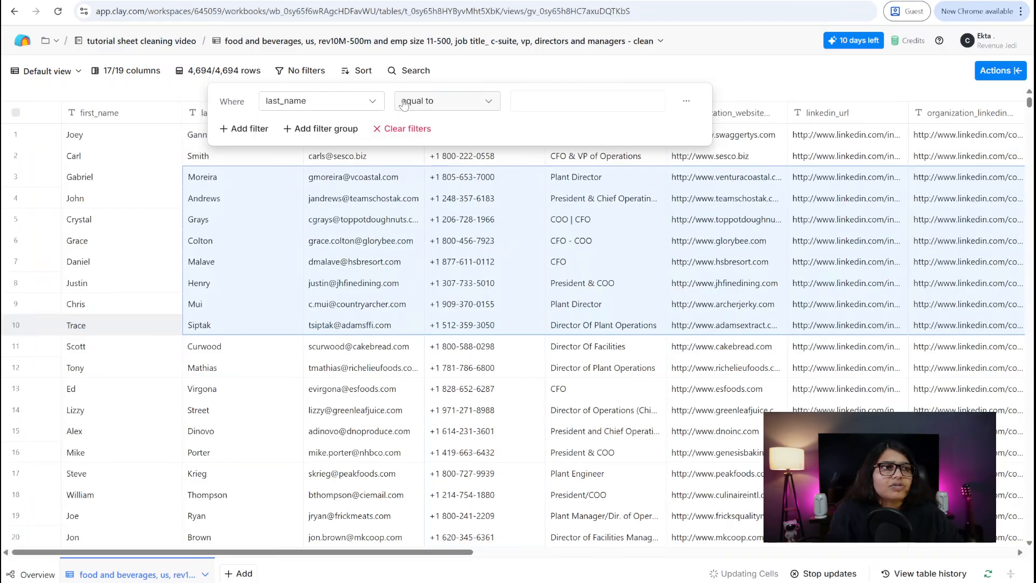
pyautogui.click(404, 102)
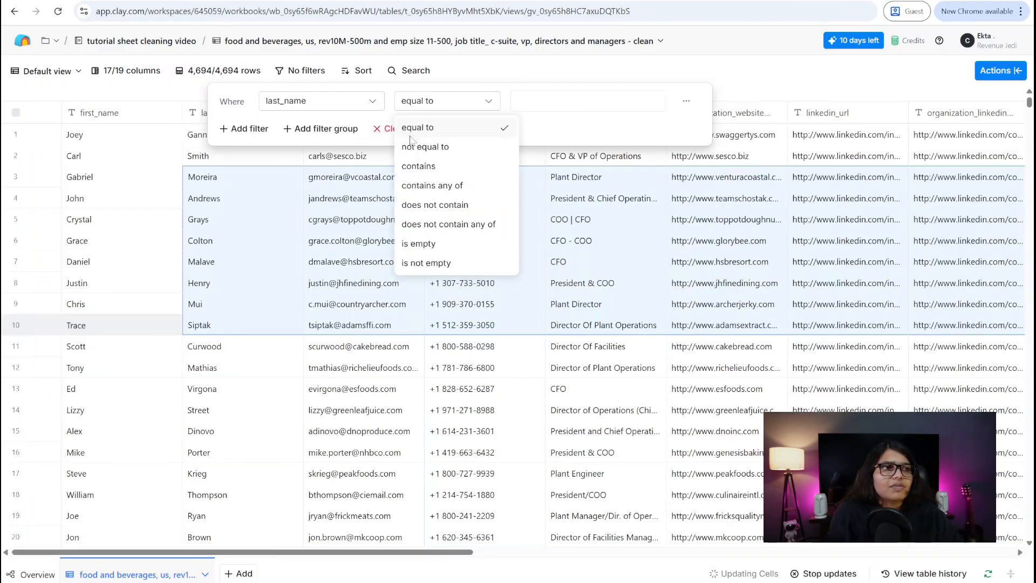
pyautogui.click(417, 243)
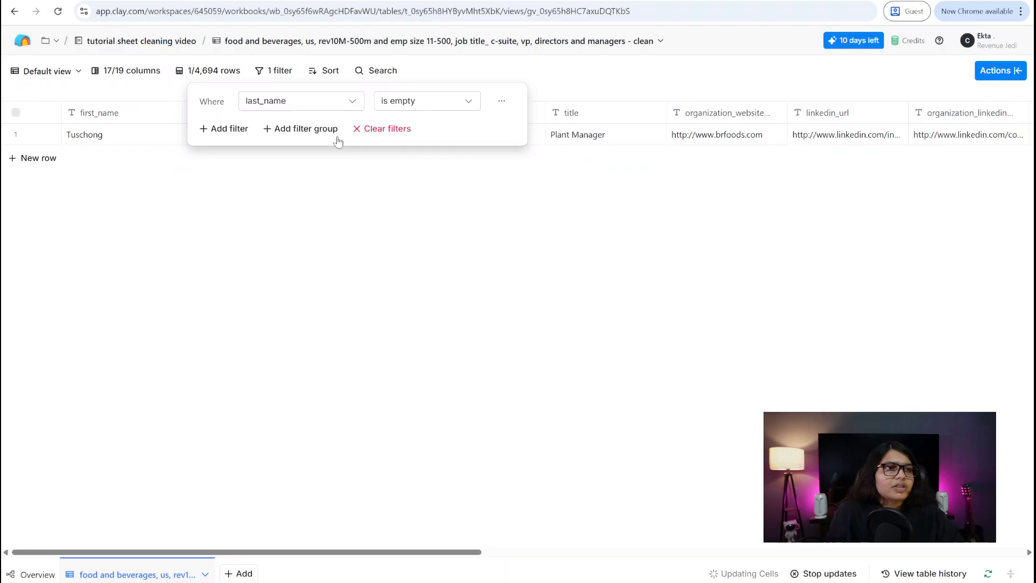
pyautogui.click(364, 135)
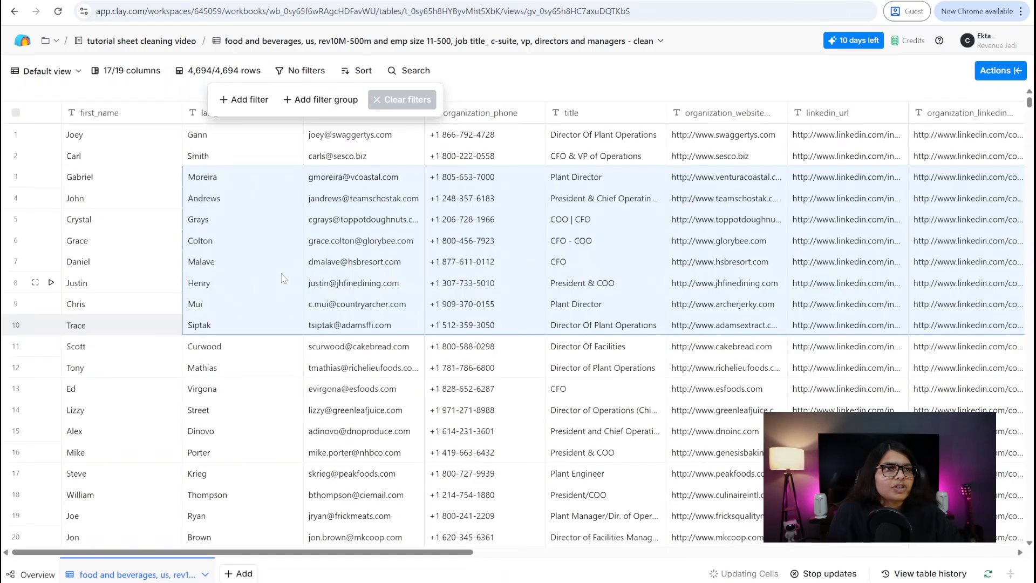
pyautogui.click(279, 449)
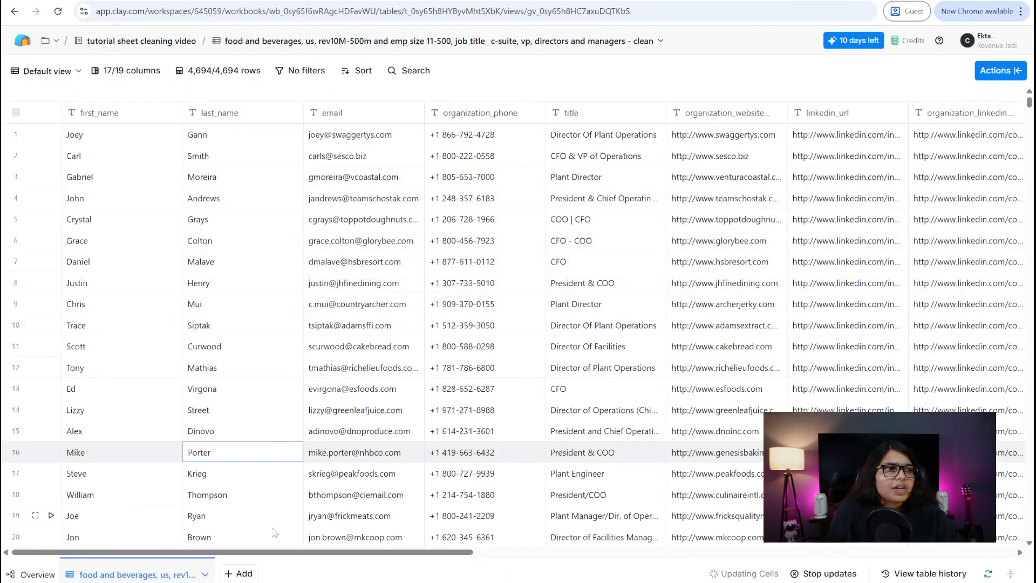
# - Filter the table to the leads where organization_website_url is empty
pyautogui.moveTo(254, 555); pyautogui.dragTo(461, 557)
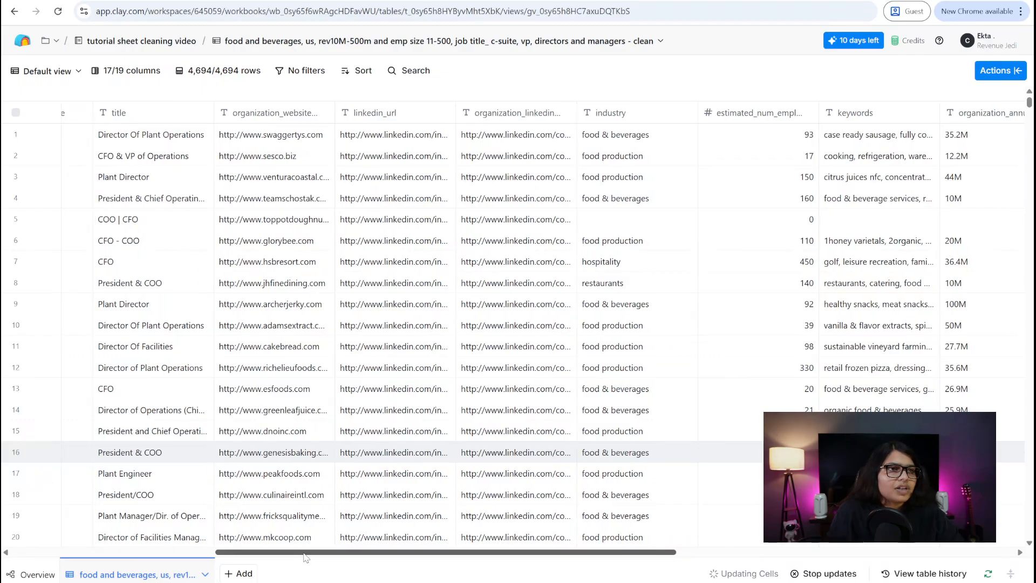
pyautogui.moveTo(303, 557); pyautogui.dragTo(345, 558)
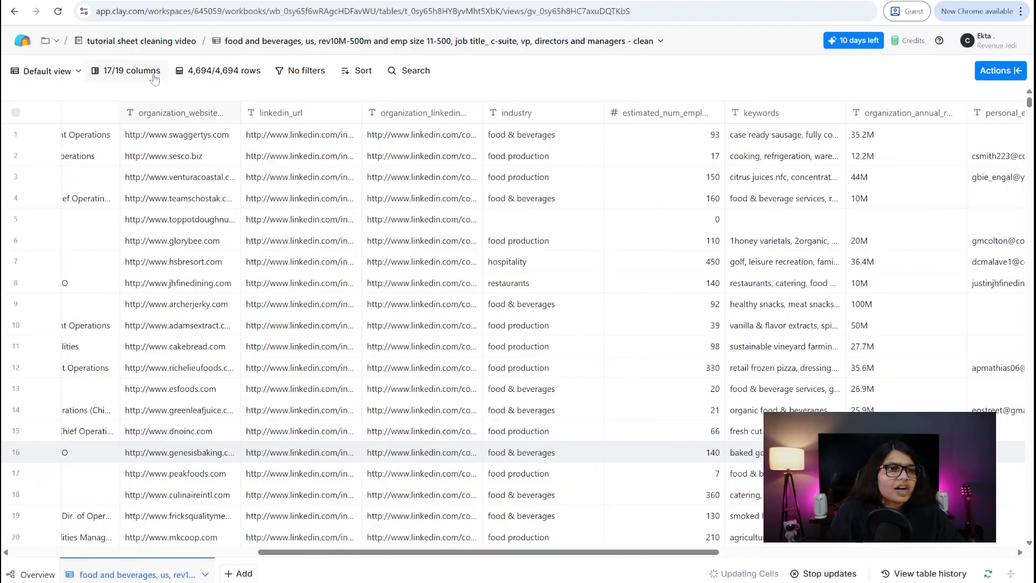
pyautogui.click(306, 70)
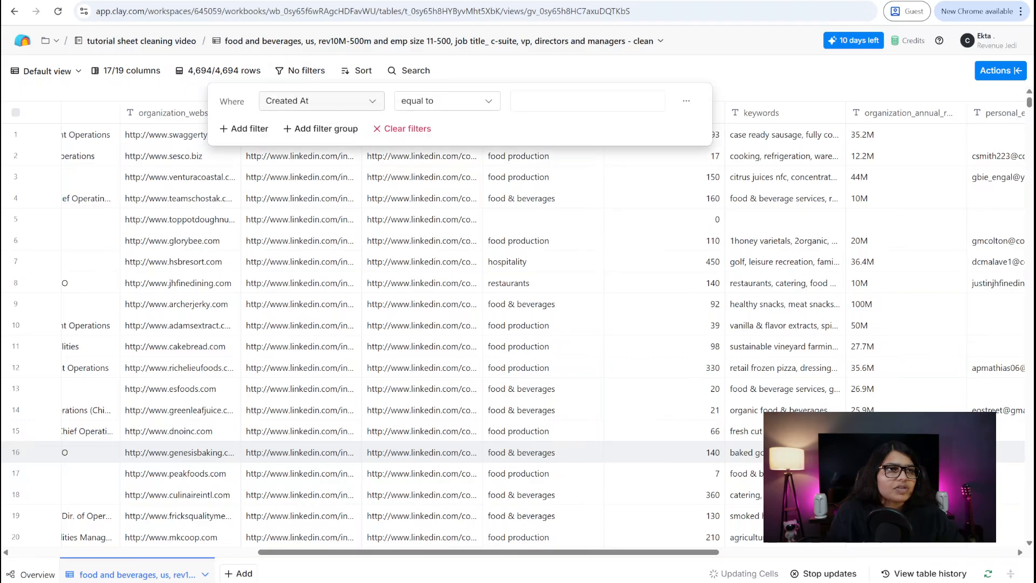
pyautogui.click(307, 103)
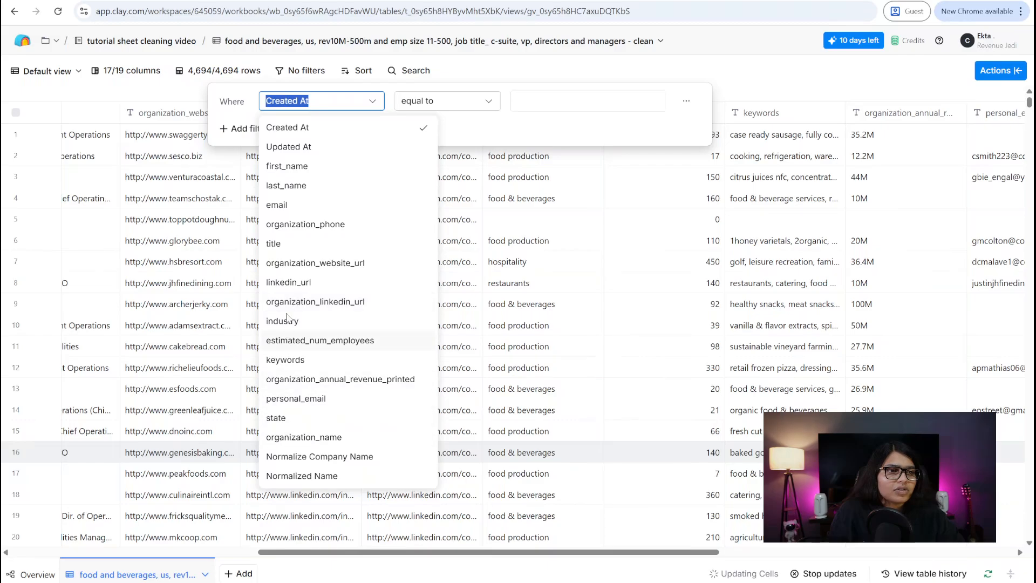
pyautogui.click(292, 264)
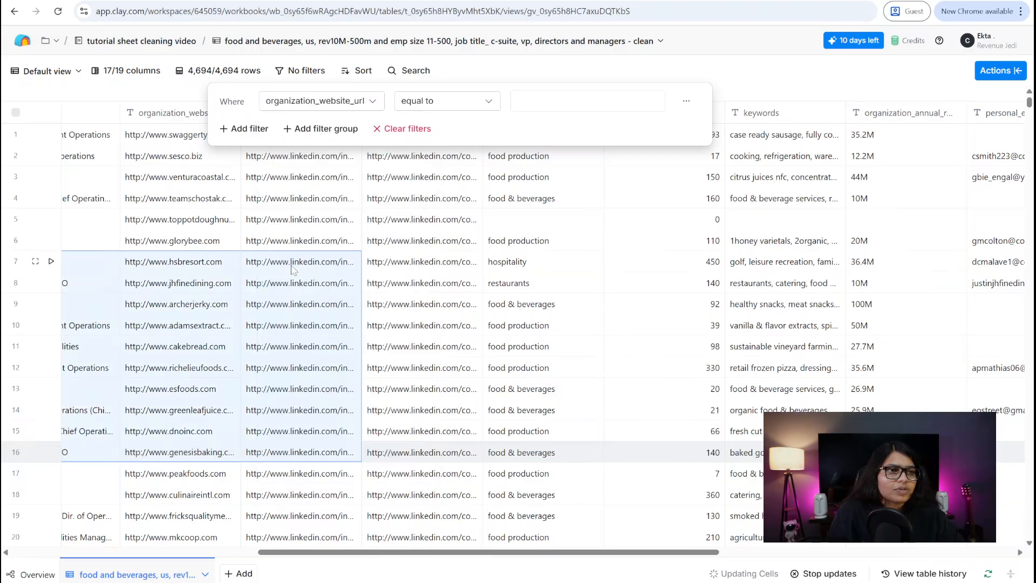
pyautogui.click(475, 101)
pyautogui.click(425, 247)
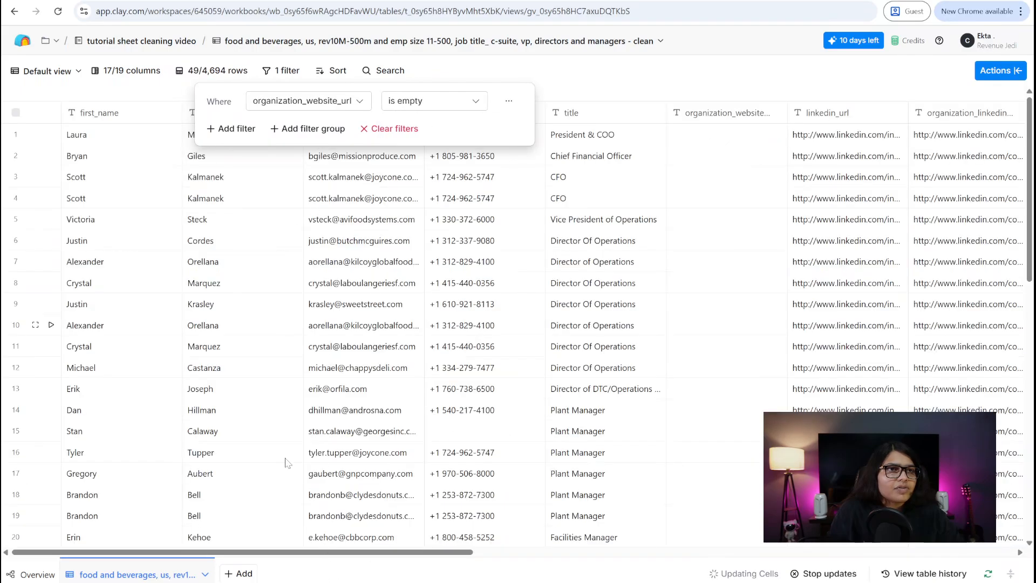
# - Start adding an enrichment column and search the enrichments for "normalize", looking through the results
pyautogui.moveTo(290, 552); pyautogui.dragTo(847, 570)
pyautogui.click(953, 113)
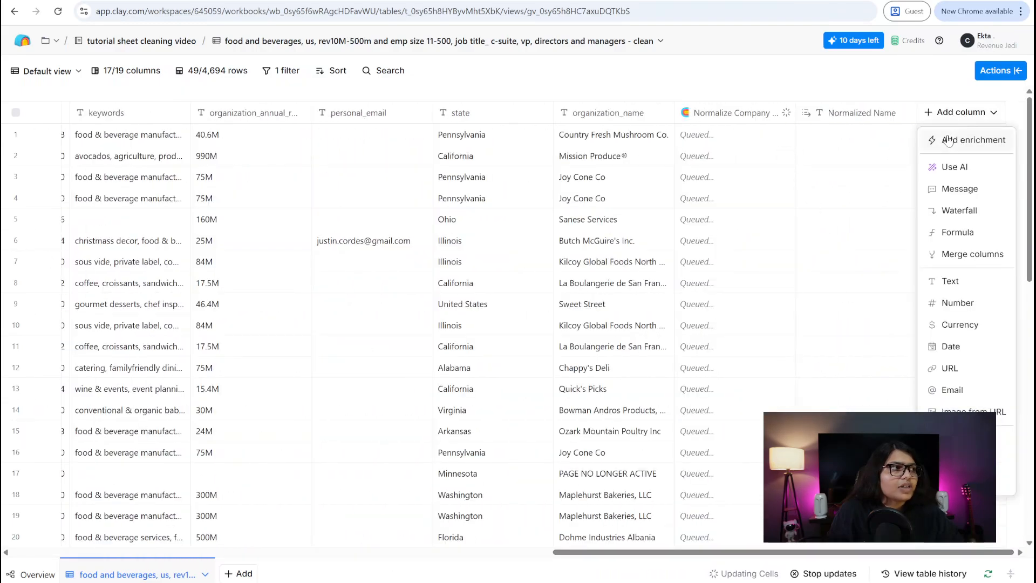
pyautogui.click(951, 141)
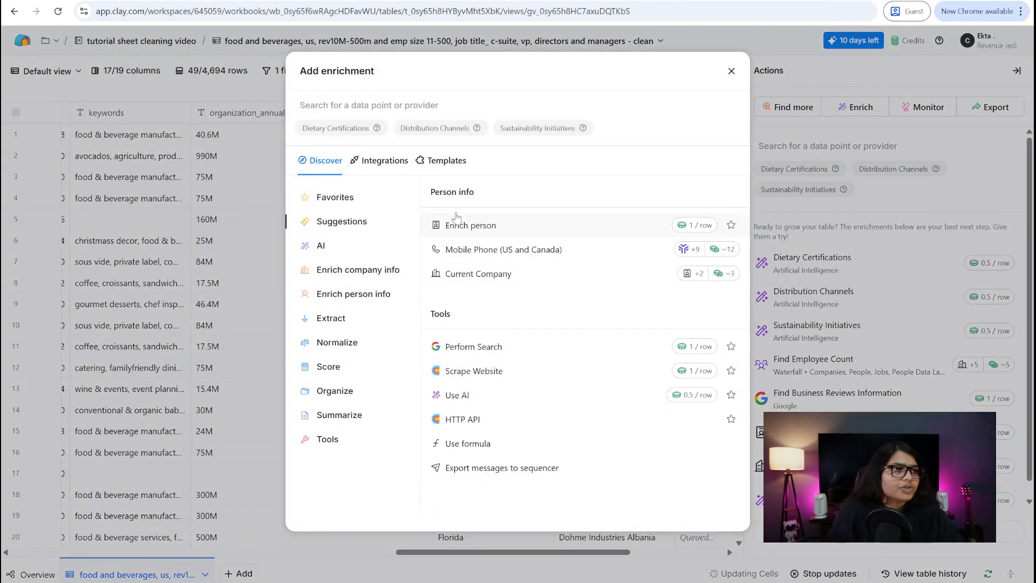
pyautogui.write('norm')
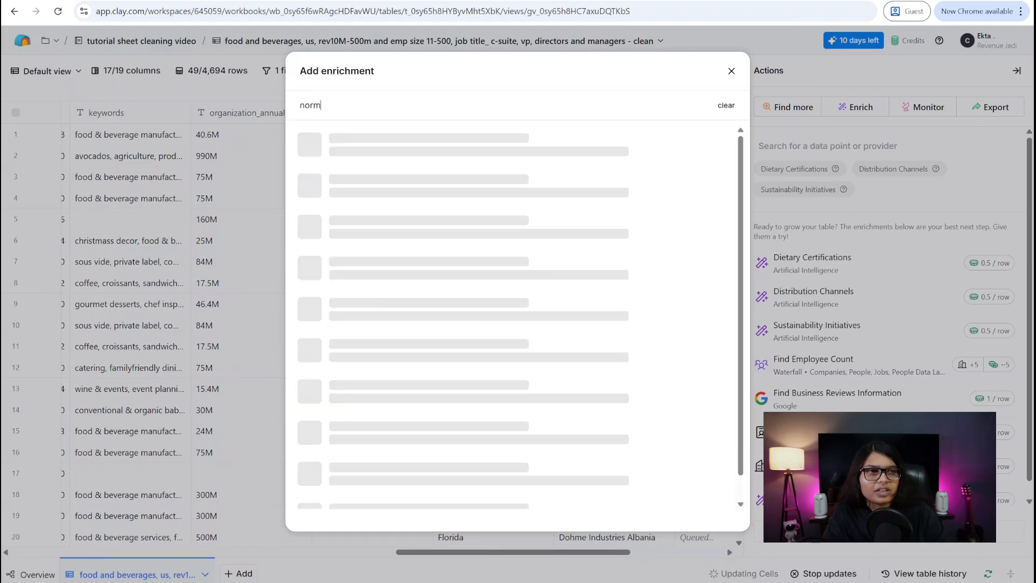
pyautogui.write('alize')
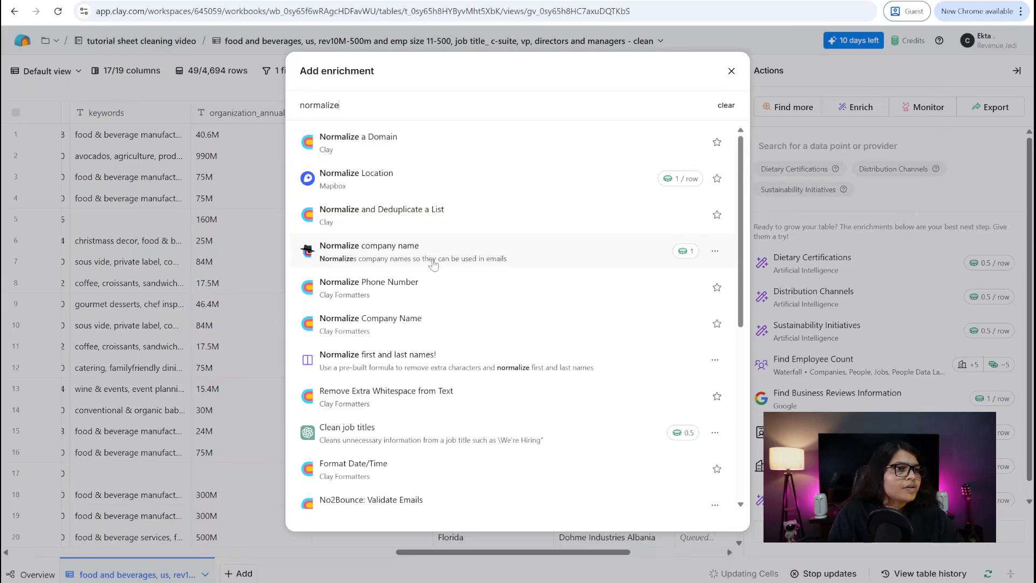
pyautogui.scroll(-6, 424, 347)
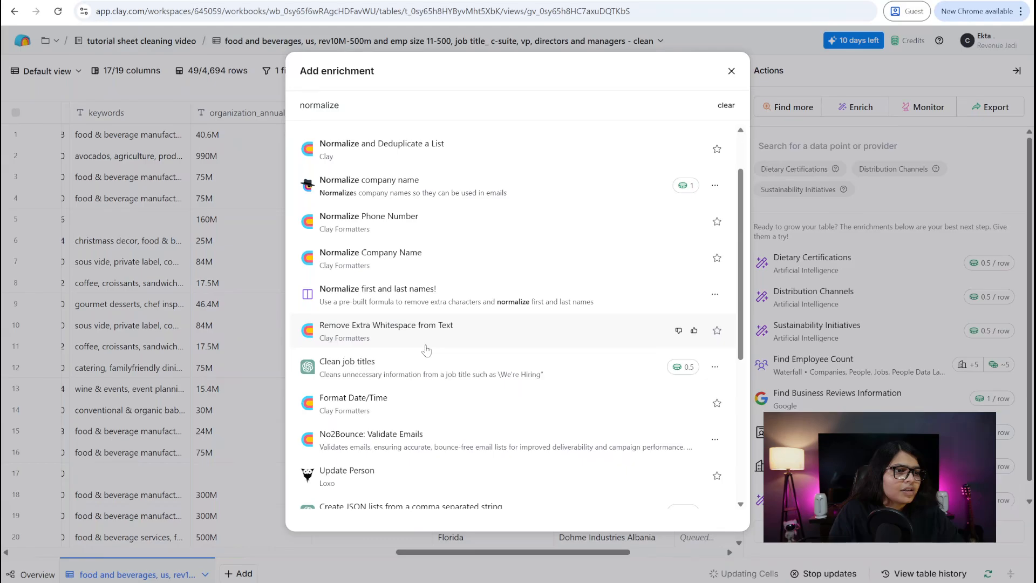
pyautogui.scroll(6, 426, 348)
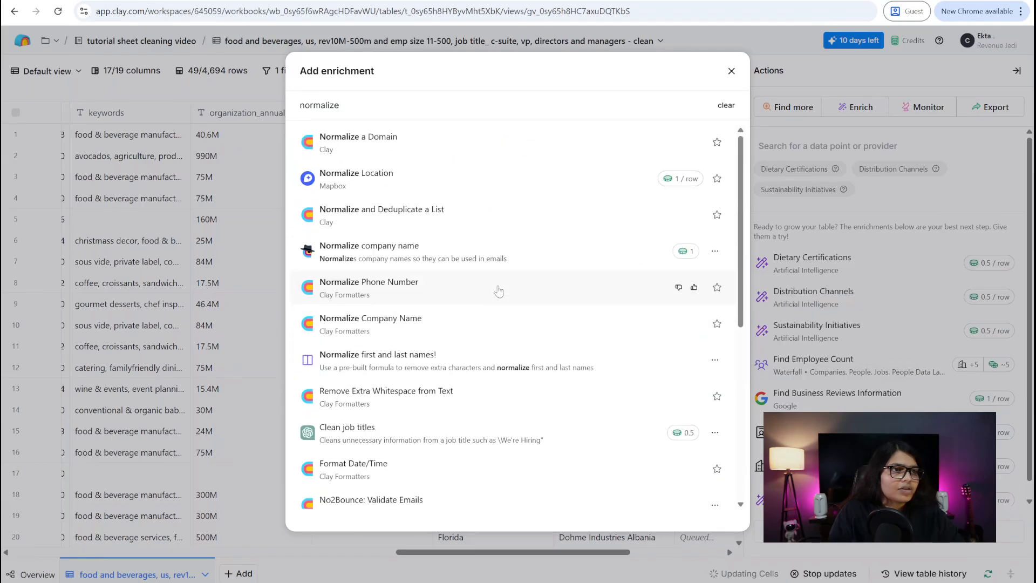
# - Search the enrichments for "website from email" instead and look through the results
pyautogui.moveTo(378, 105); pyautogui.dragTo(268, 110)
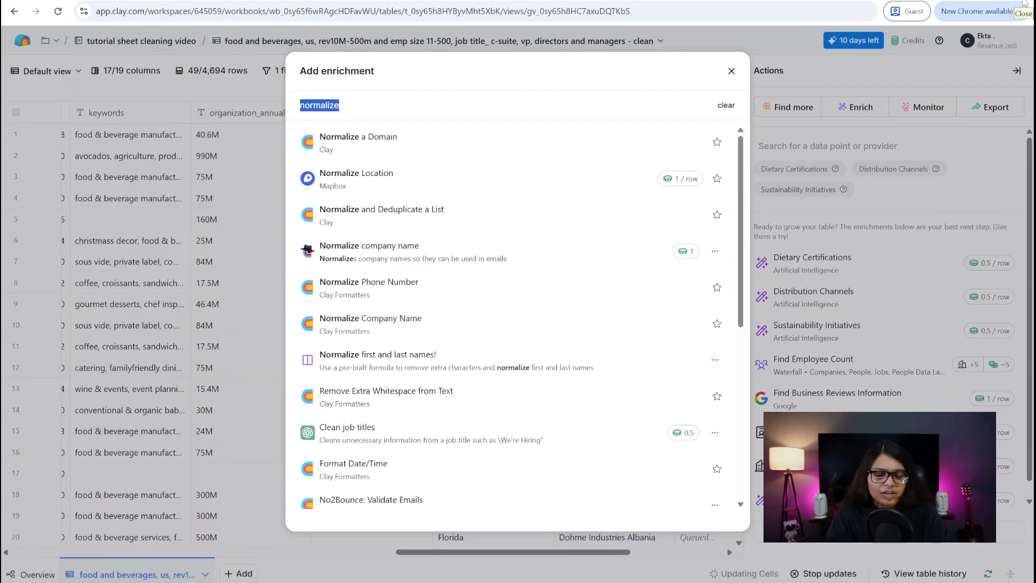
pyautogui.write('website from ema')
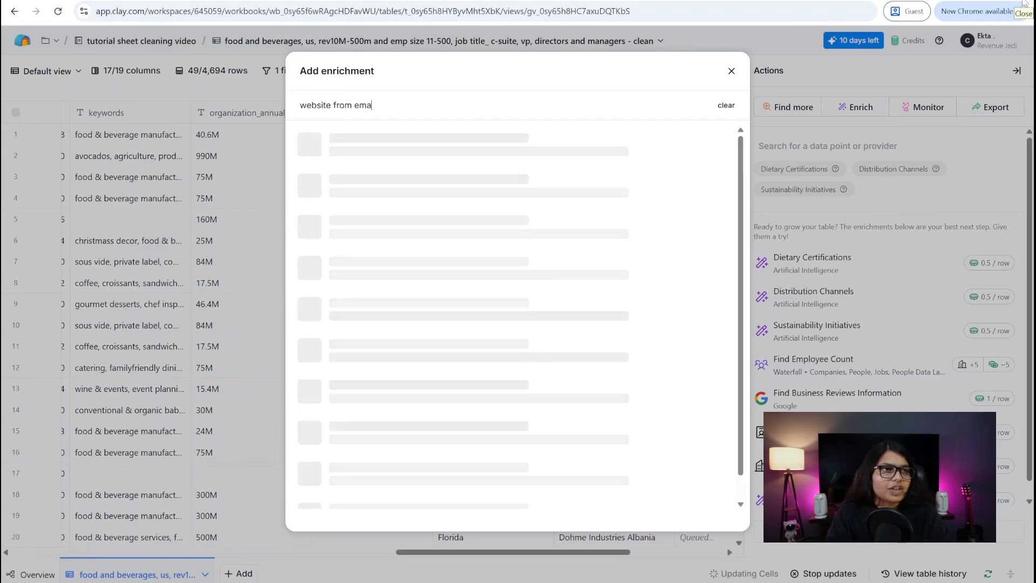
pyautogui.write('il')
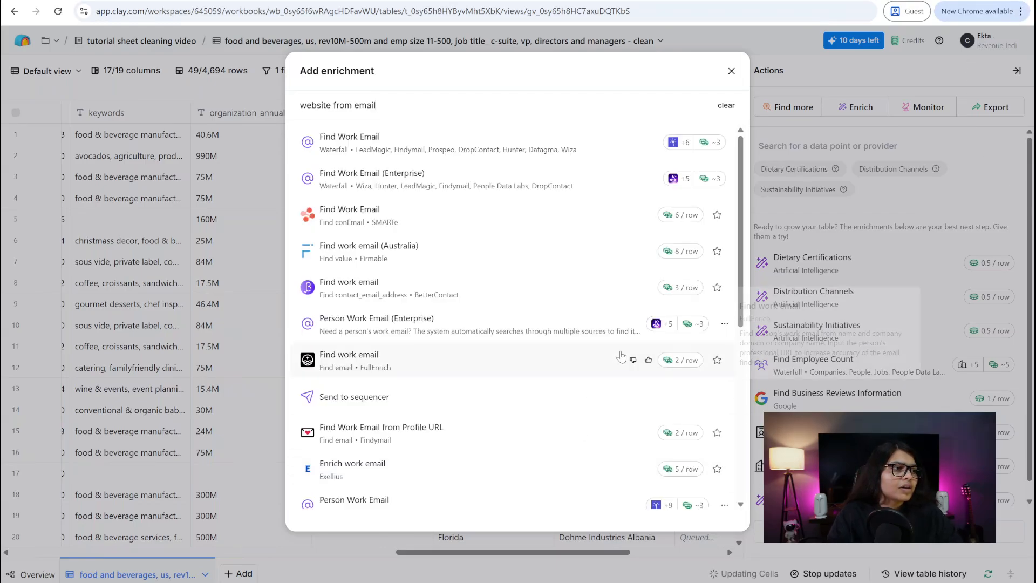
pyautogui.scroll(-6, 615, 361)
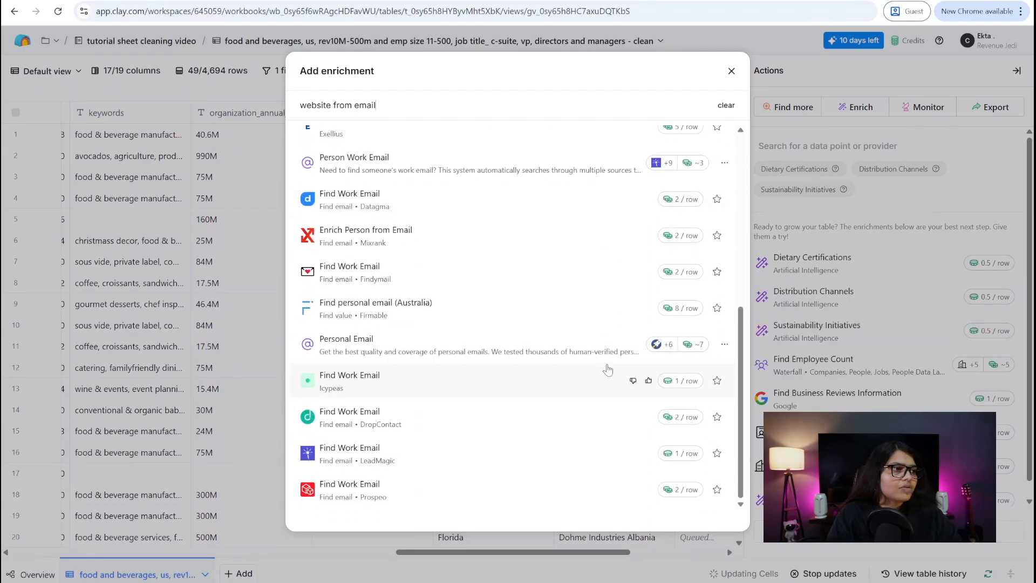
pyautogui.scroll(6, 607, 369)
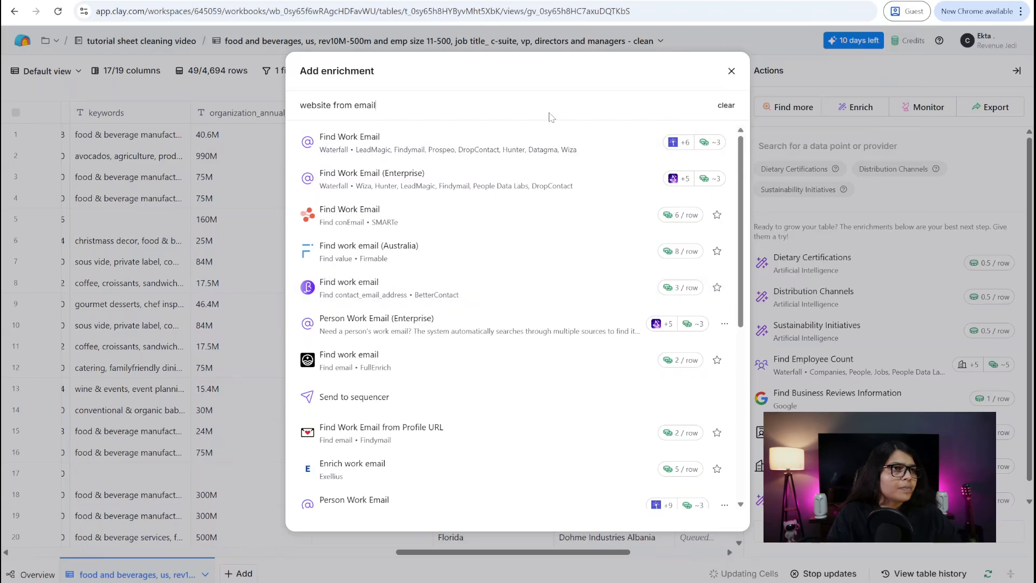
# - Shorten the enrichment search to "website" and look for an option that can supply the missing websites
pyautogui.moveTo(376, 105); pyautogui.dragTo(331, 105)
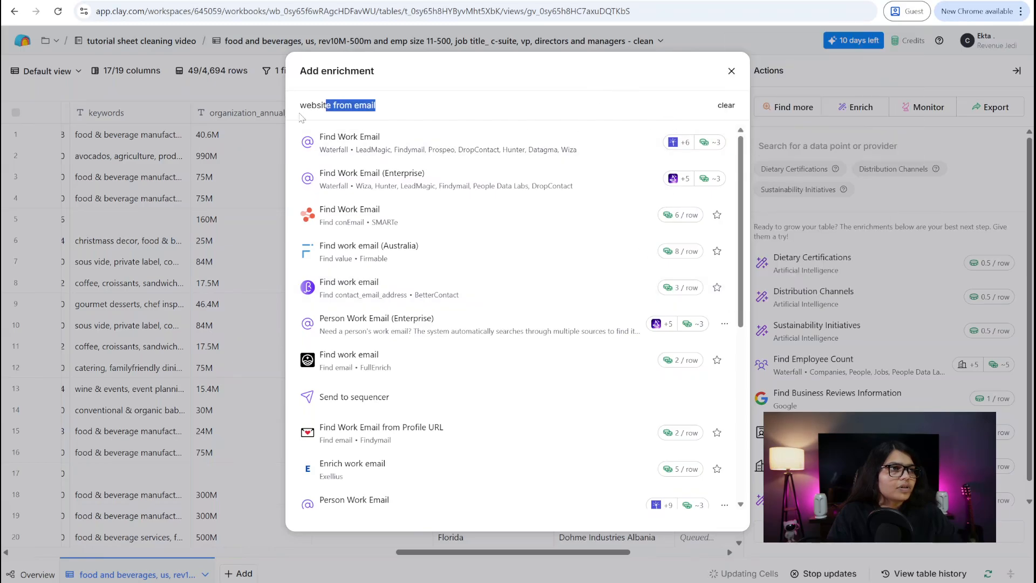
pyautogui.press('BackSpace')
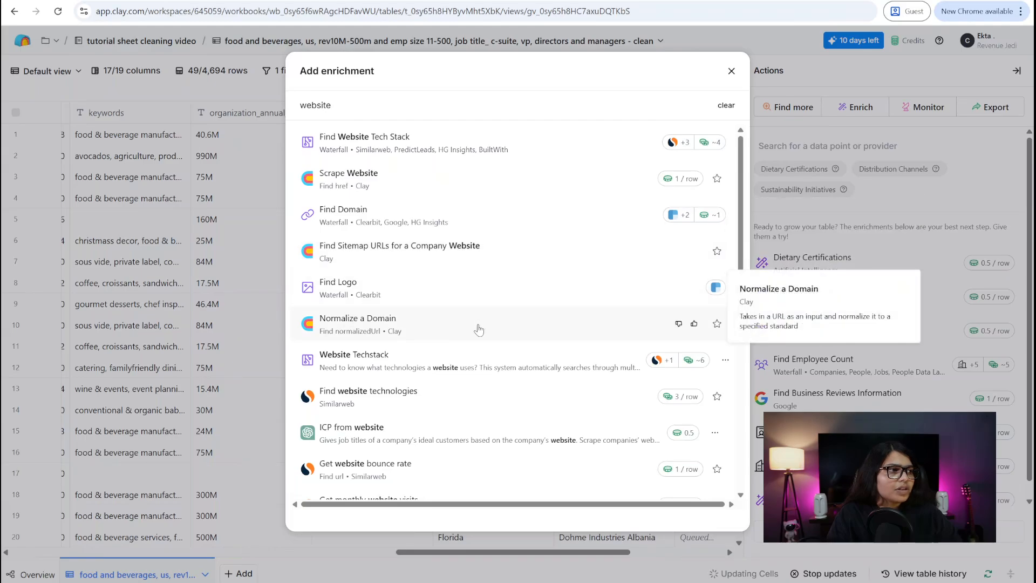
pyautogui.scroll(-6, 478, 329)
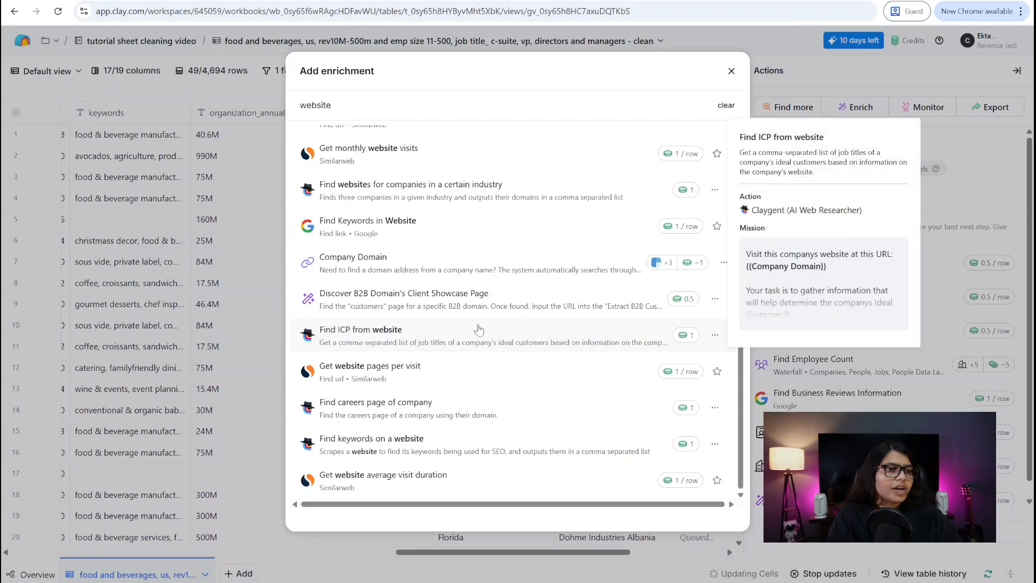
pyautogui.scroll(6, 479, 329)
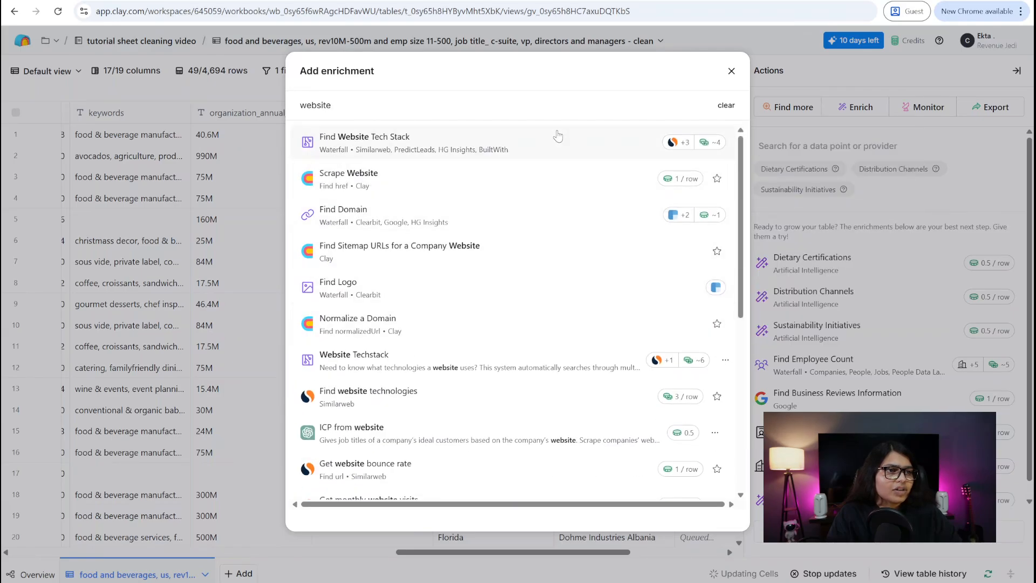
# - Leave the enrichment search and start a new formula column in the leads table
pyautogui.click(731, 72)
pyautogui.click(1016, 71)
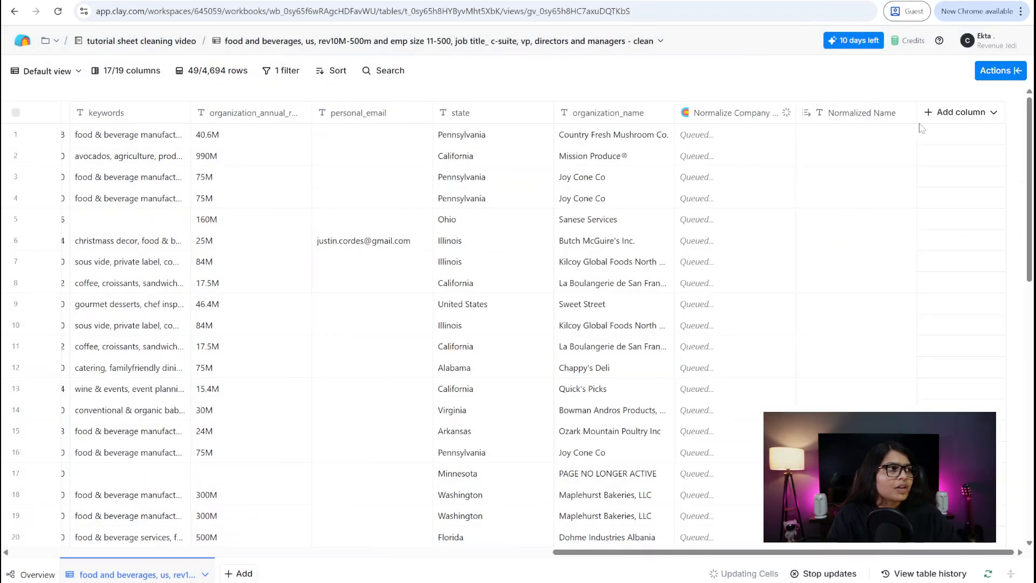
pyautogui.click(950, 121)
pyautogui.click(941, 238)
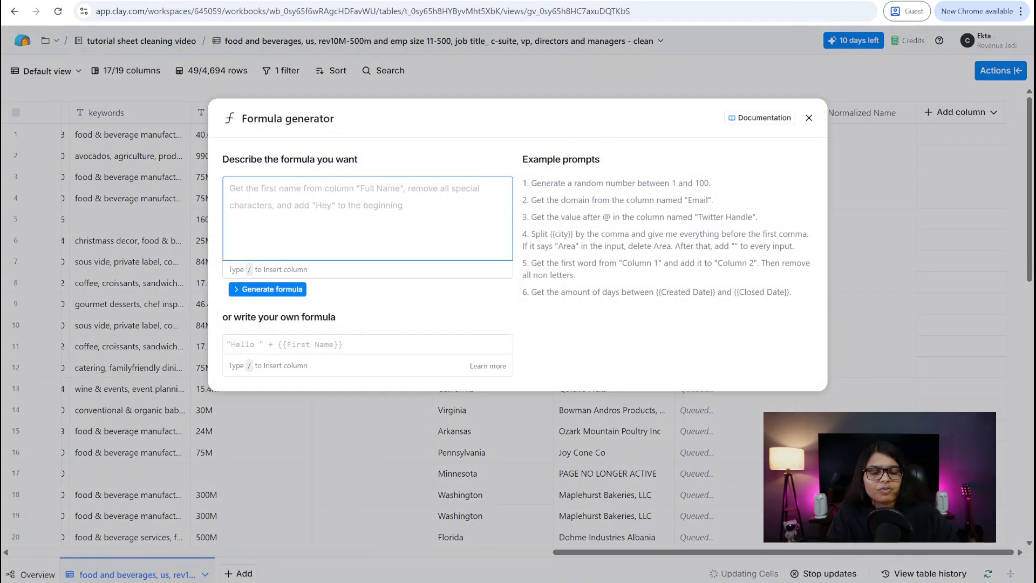
# - Generate a formula from the description "i want to extract domain from the" followed by the email column, and save it as correct
pyautogui.write('i want to')
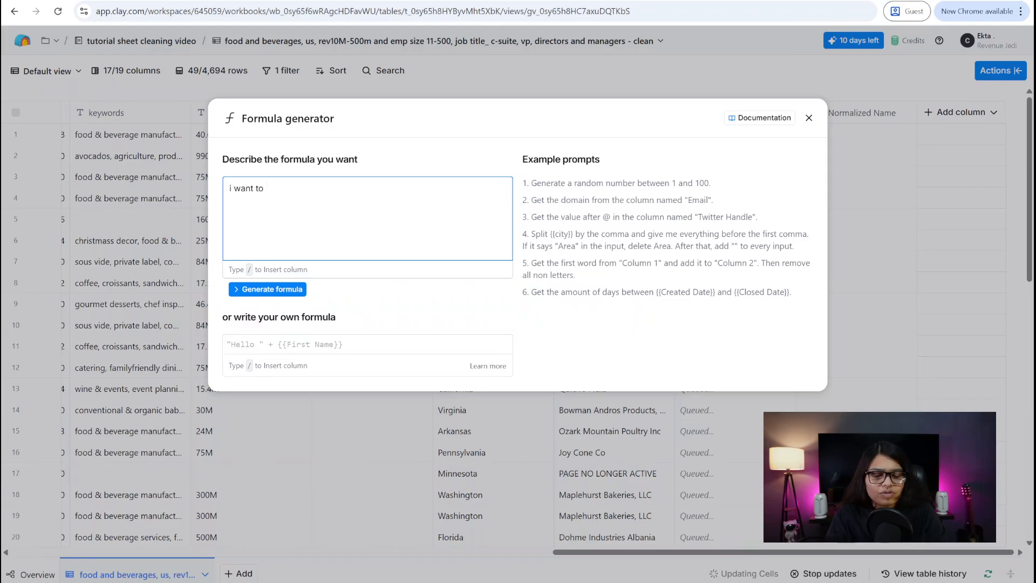
pyautogui.write(' extract domain from')
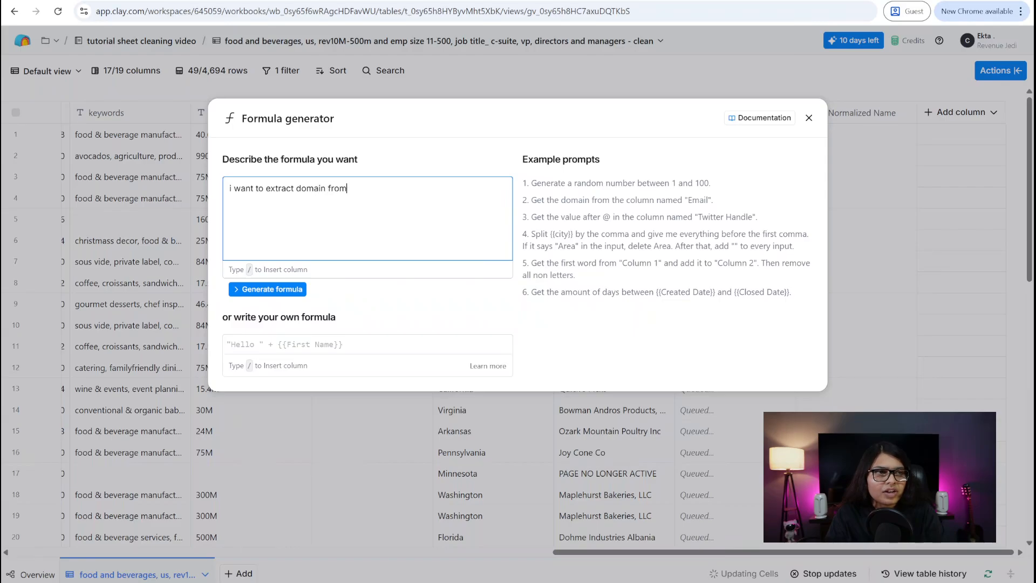
pyautogui.write('the /')
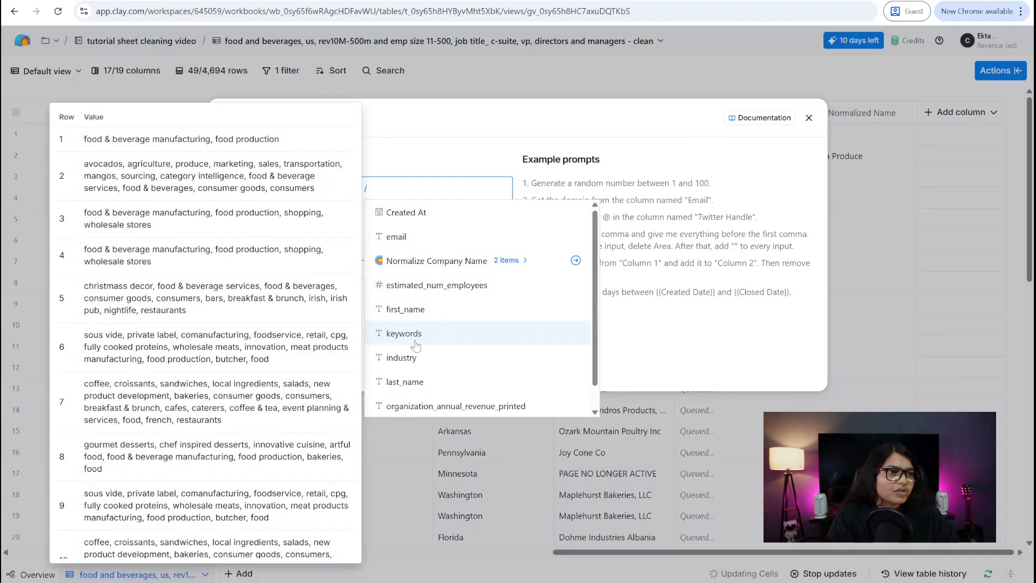
pyautogui.click(396, 237)
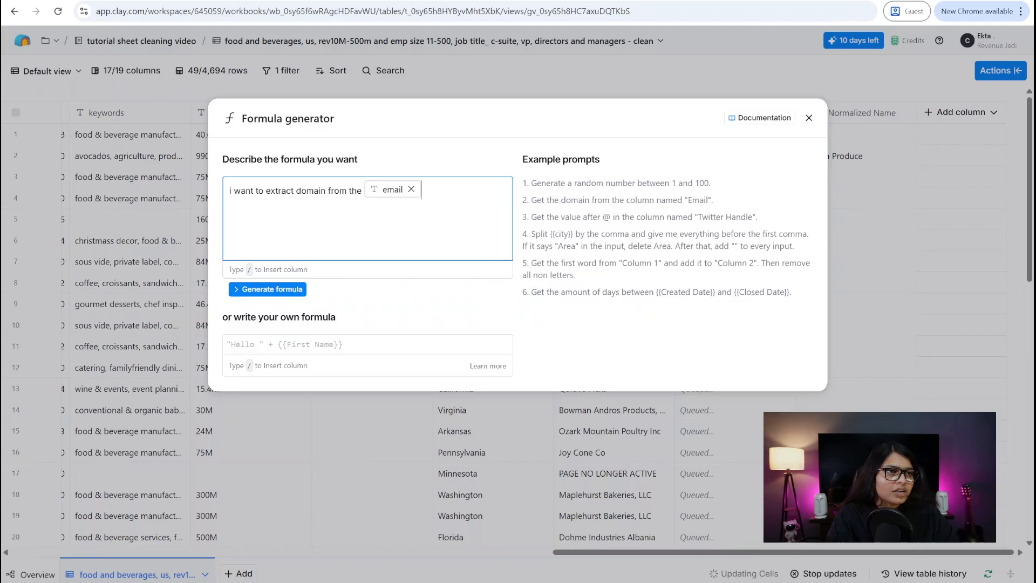
pyautogui.click(246, 291)
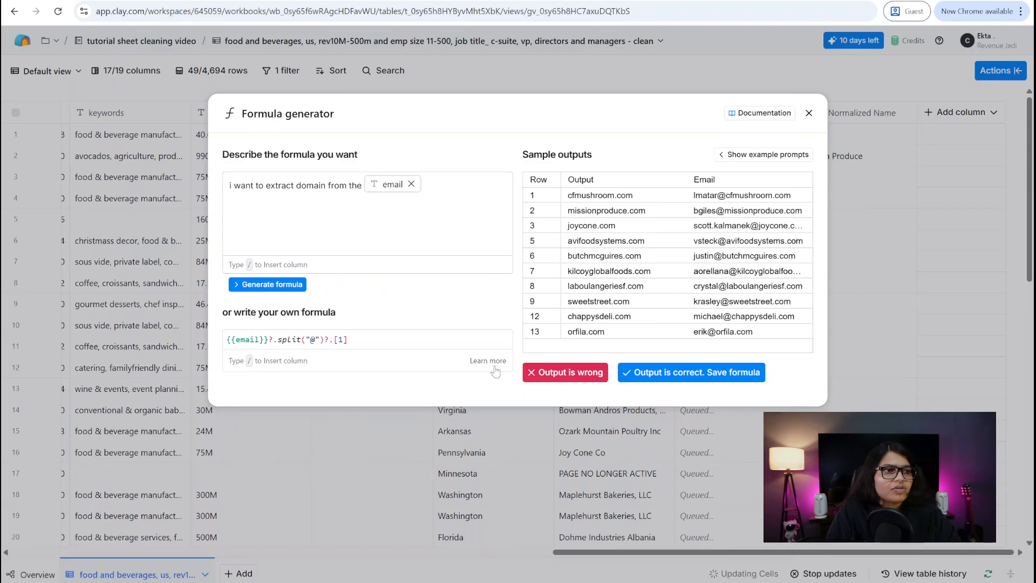
pyautogui.click(642, 377)
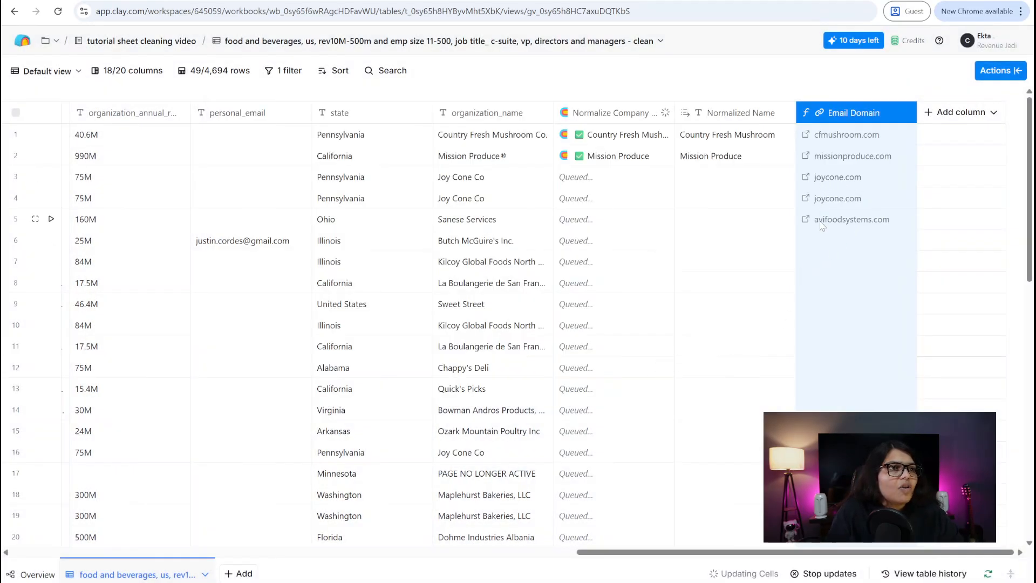
# - Look through the extracted domains for the filtered leads and clear the table's filter
pyautogui.scroll(-8, 819, 227)
pyautogui.scroll(-3, 819, 236)
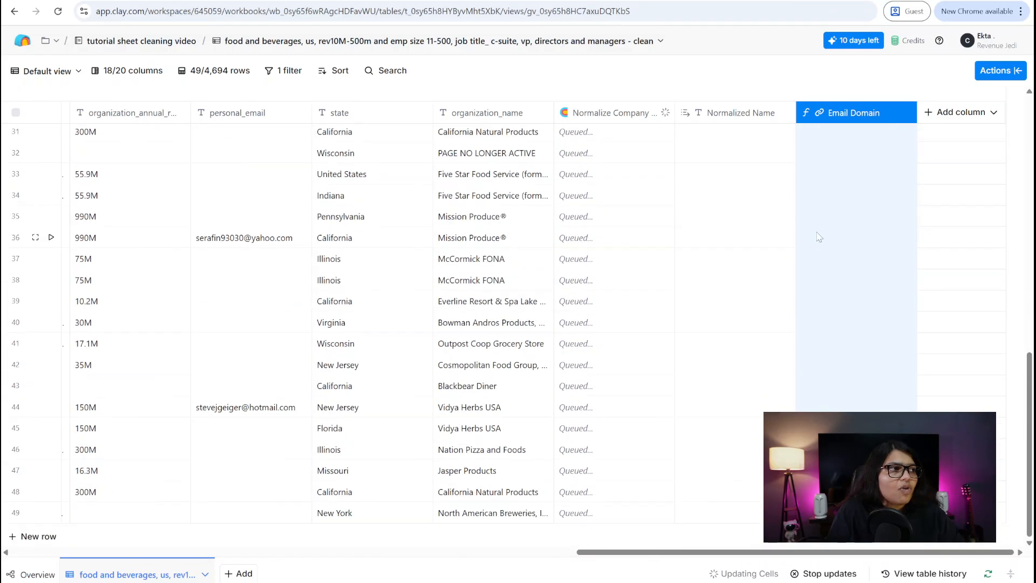
pyautogui.scroll(12, 819, 236)
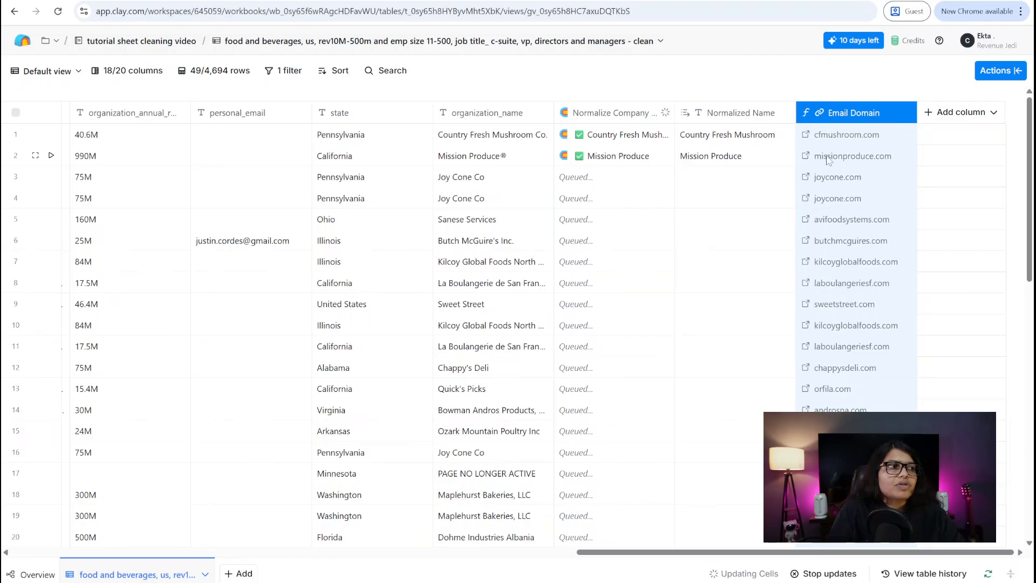
pyautogui.click(290, 71)
pyautogui.click(398, 127)
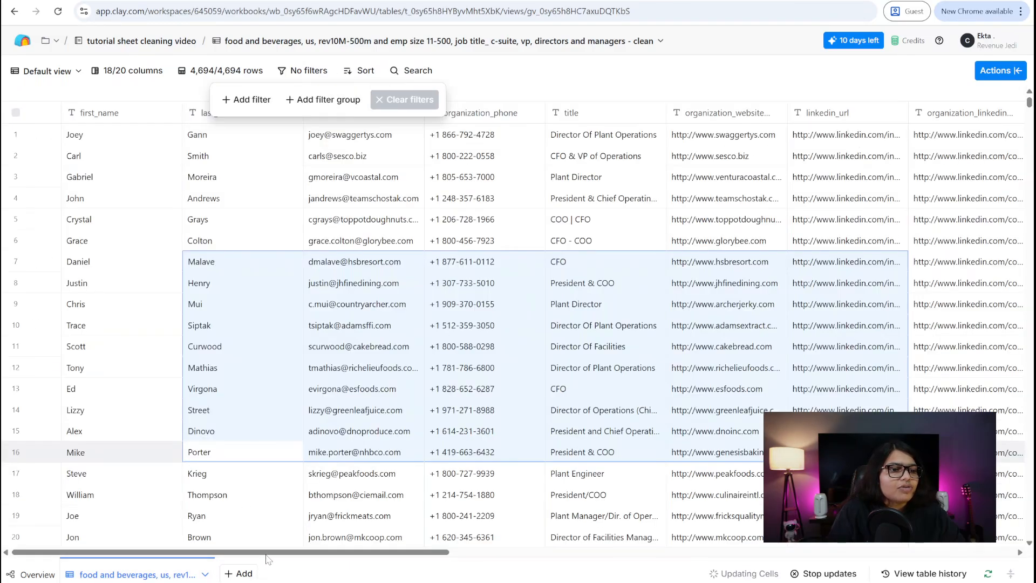
# - Check the Email Domain column throughout the full, unfiltered leads list
pyautogui.moveTo(267, 555); pyautogui.dragTo(831, 555)
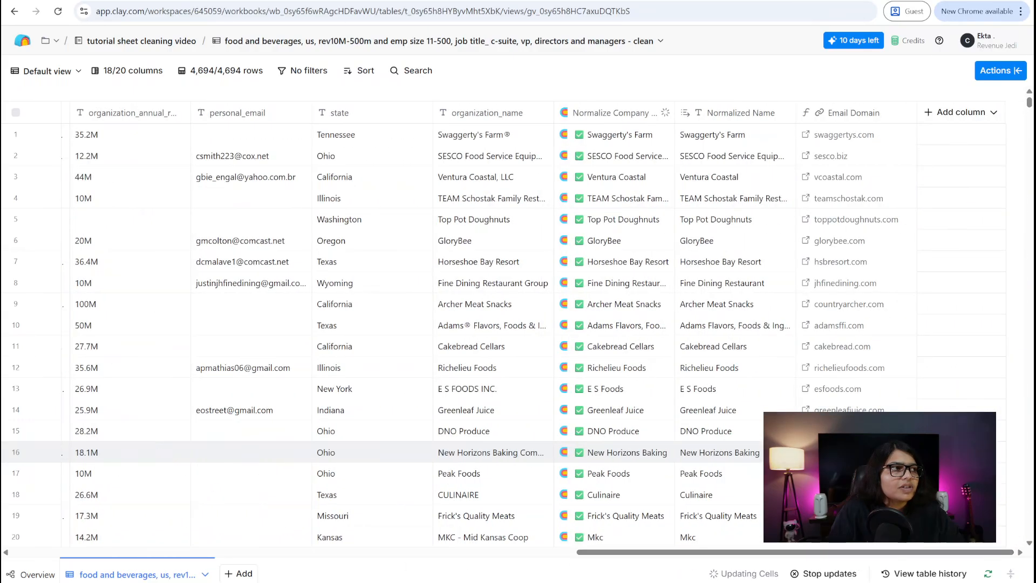
pyautogui.scroll(-15, 51, 409)
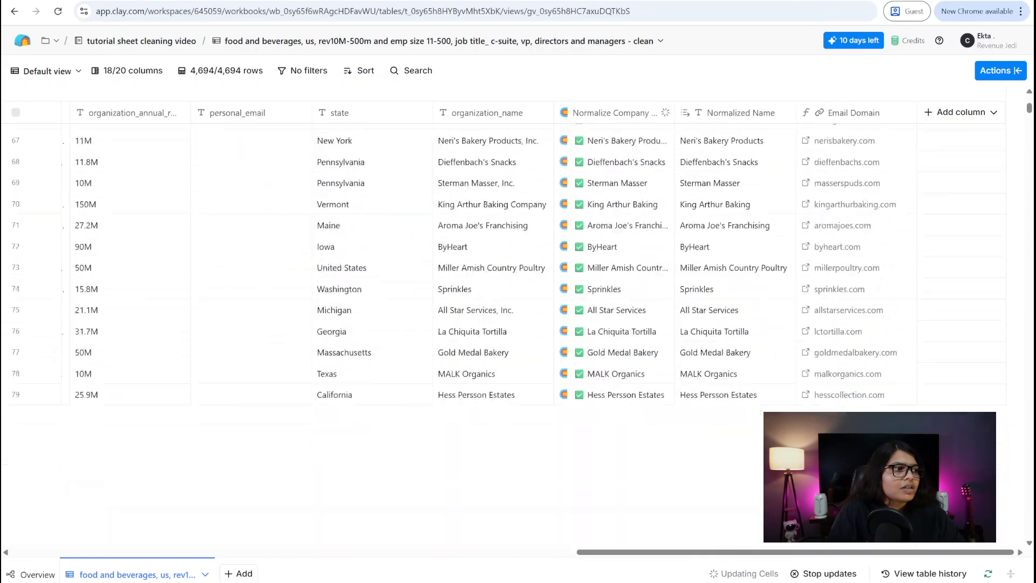
pyautogui.scroll(-20, 43, 189)
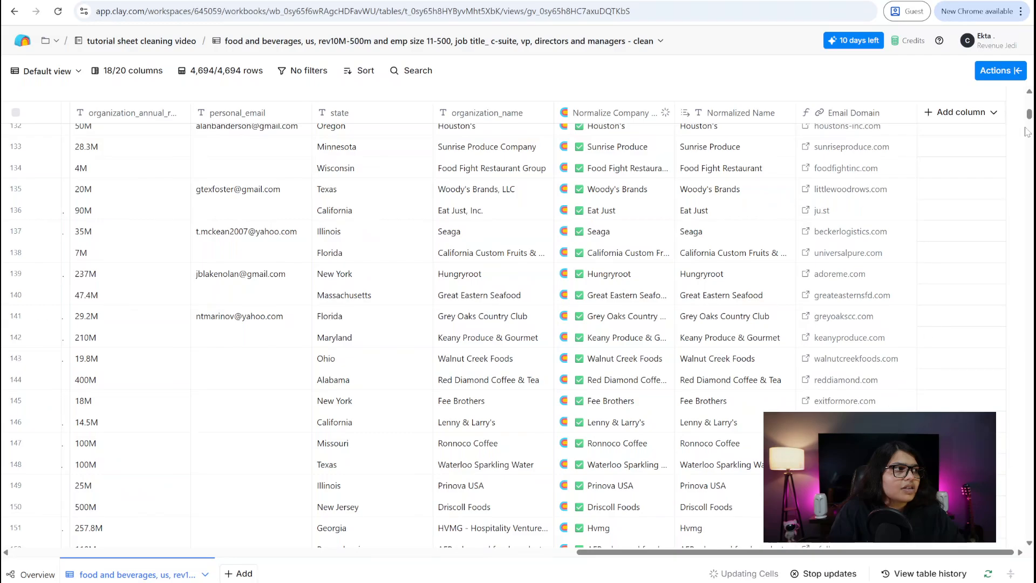
pyautogui.moveTo(1029, 115); pyautogui.dragTo(1033, 258)
pyautogui.moveTo(1032, 345); pyautogui.dragTo(1031, 83)
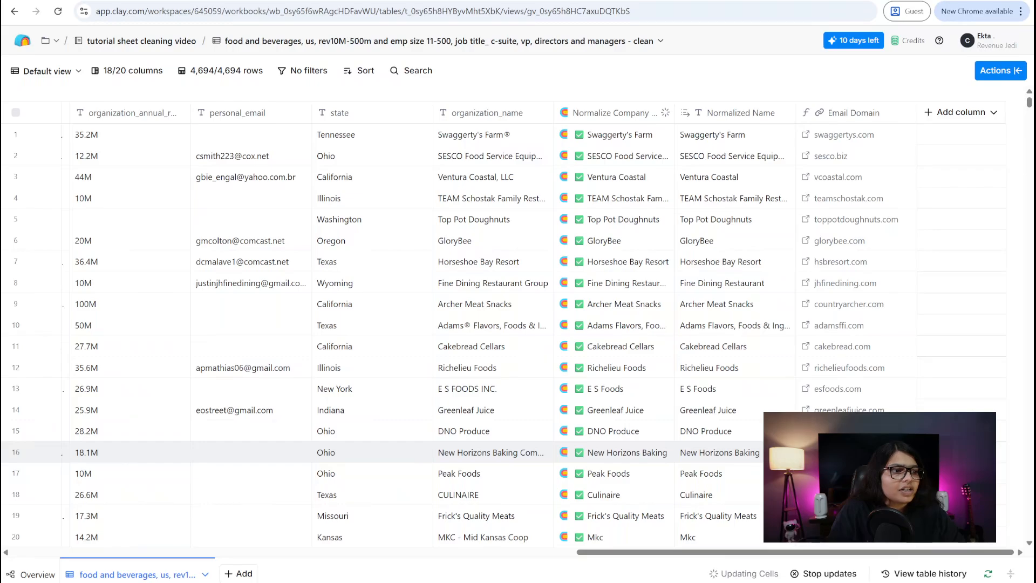
pyautogui.moveTo(634, 553); pyautogui.dragTo(364, 575)
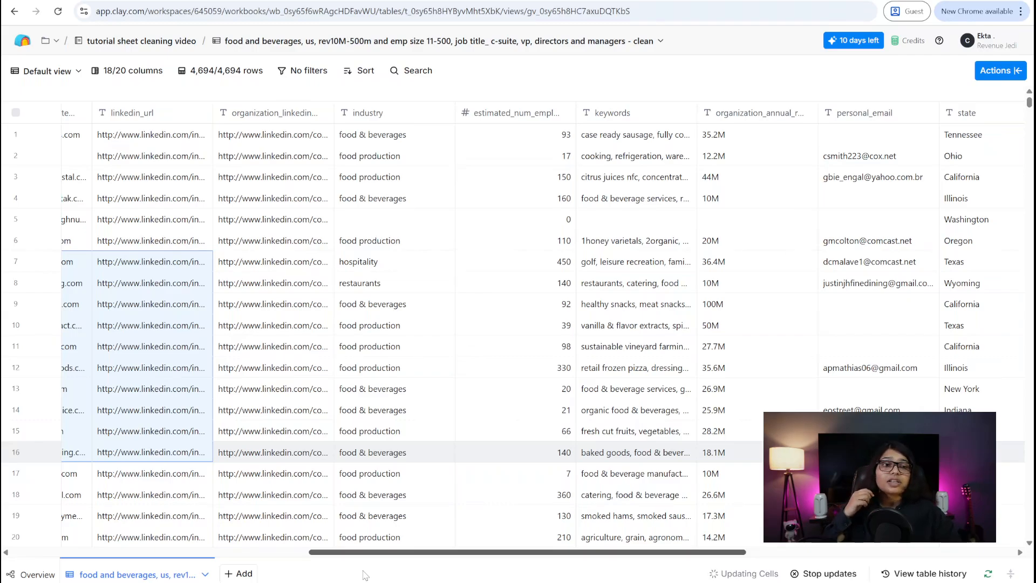
pyautogui.moveTo(364, 575); pyautogui.dragTo(361, 575)
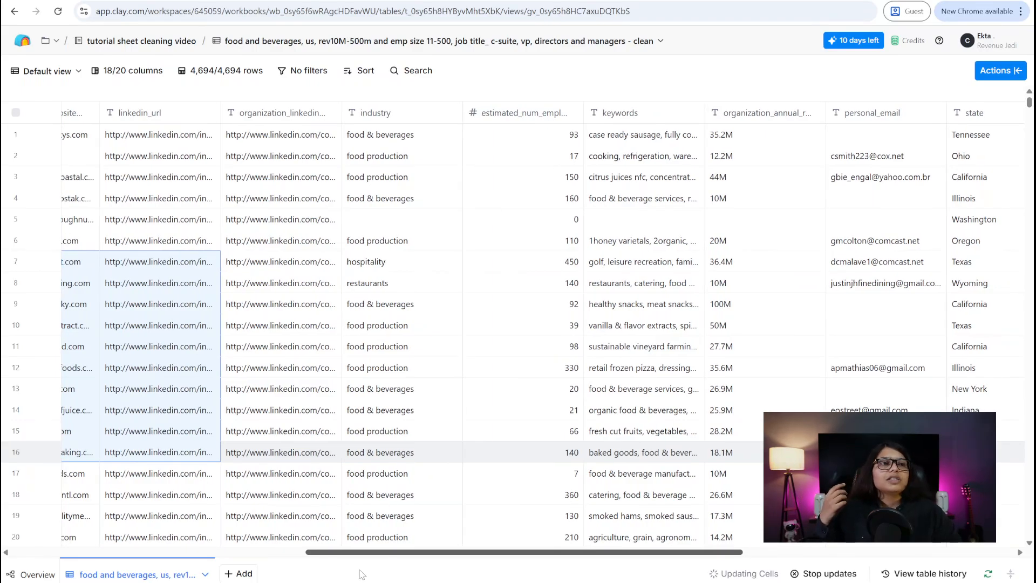
pyautogui.moveTo(362, 575); pyautogui.dragTo(633, 575)
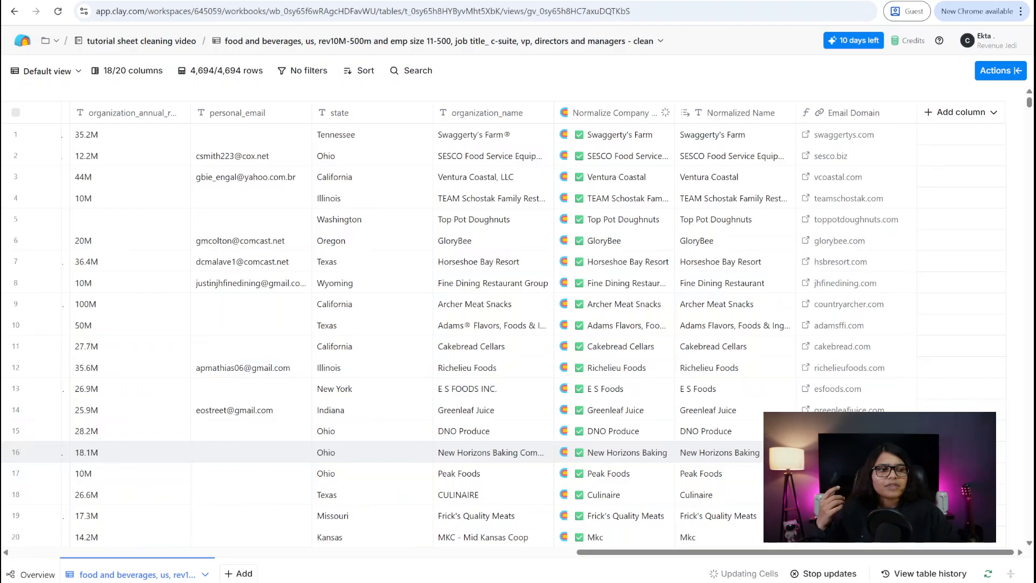
pyautogui.moveTo(472, 582)
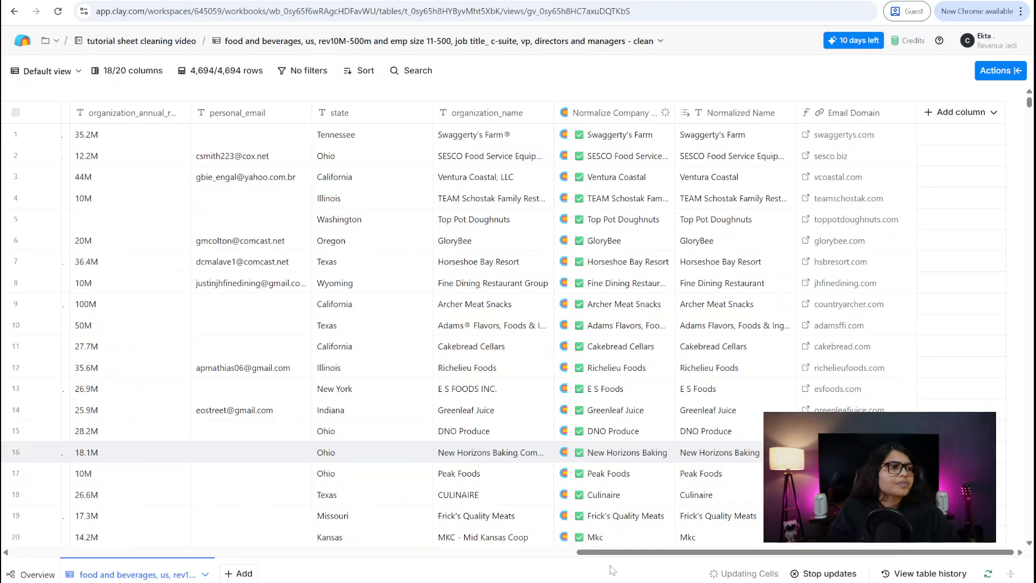
# - Check how far down the list the company names have been normalized
pyautogui.scroll(-5, 602, 480)
pyautogui.scroll(-20, 602, 479)
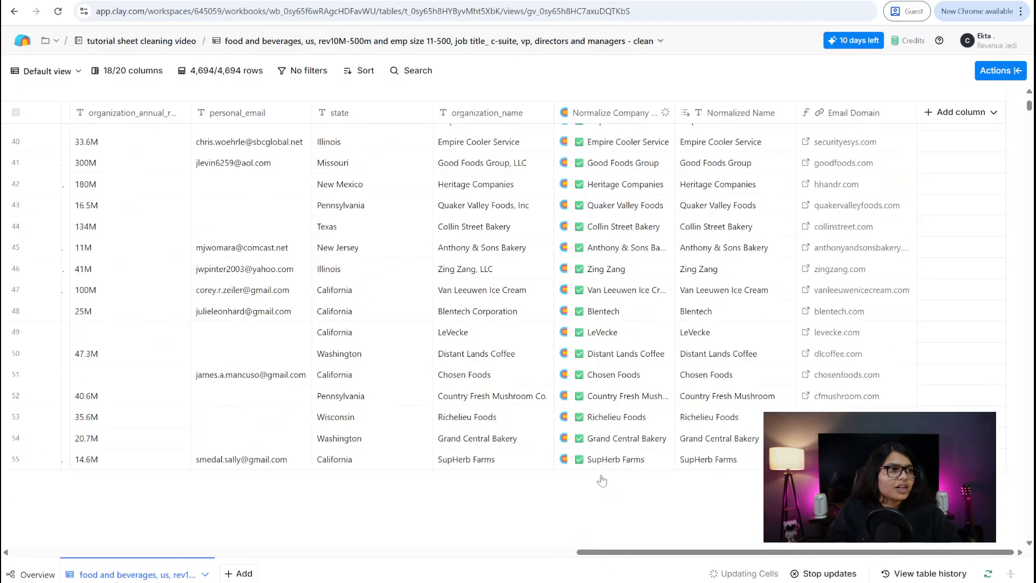
pyautogui.scroll(-20, 602, 480)
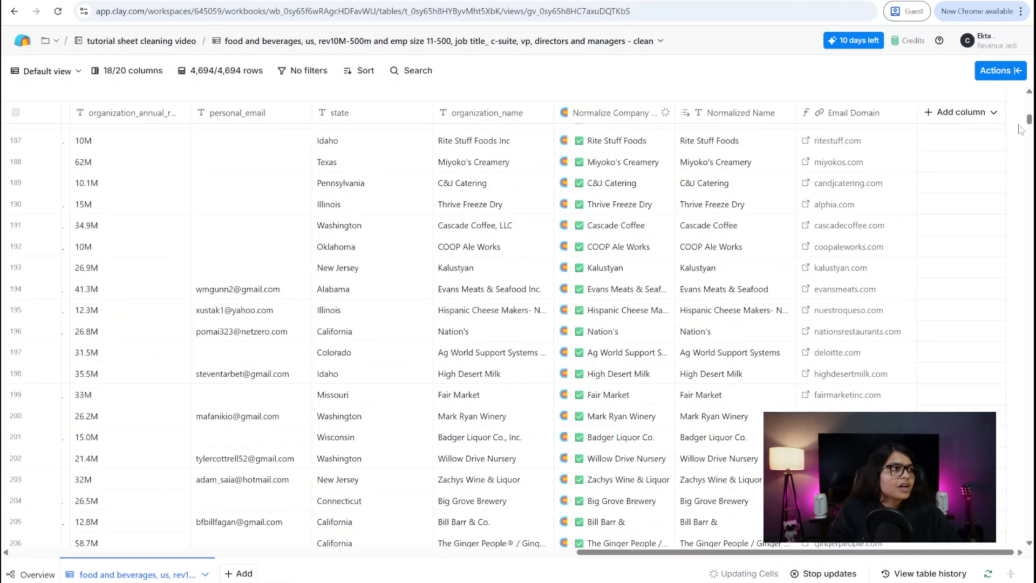
pyautogui.moveTo(1028, 120); pyautogui.dragTo(1027, 185)
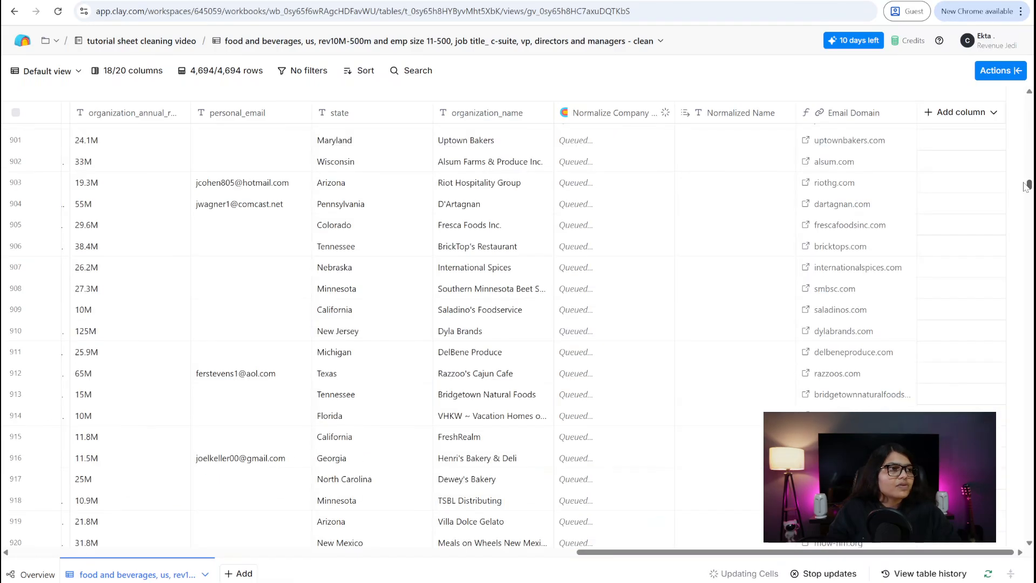
pyautogui.scroll(1, 745, 294)
pyautogui.scroll(20, 746, 294)
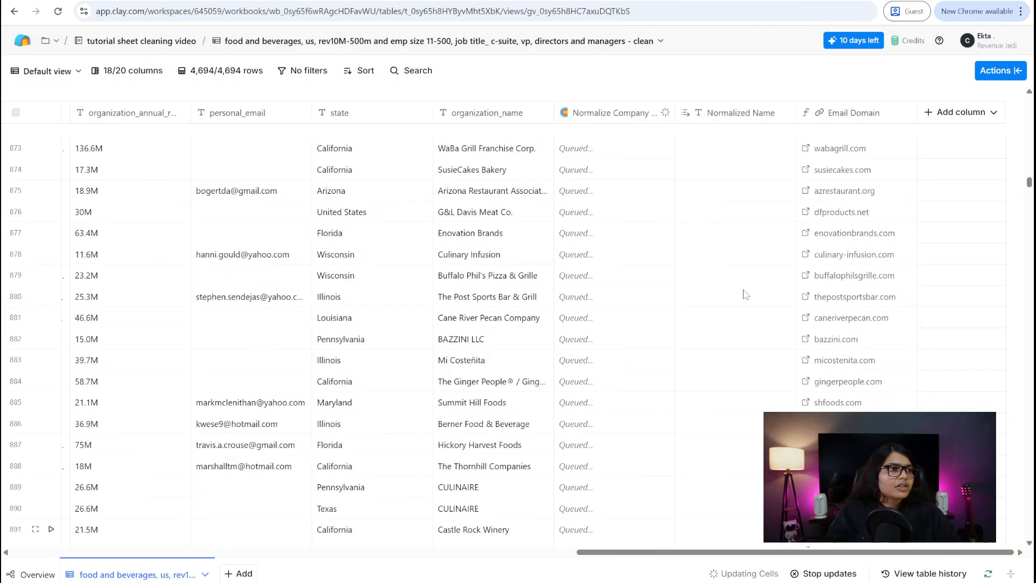
pyautogui.scroll(5, 745, 294)
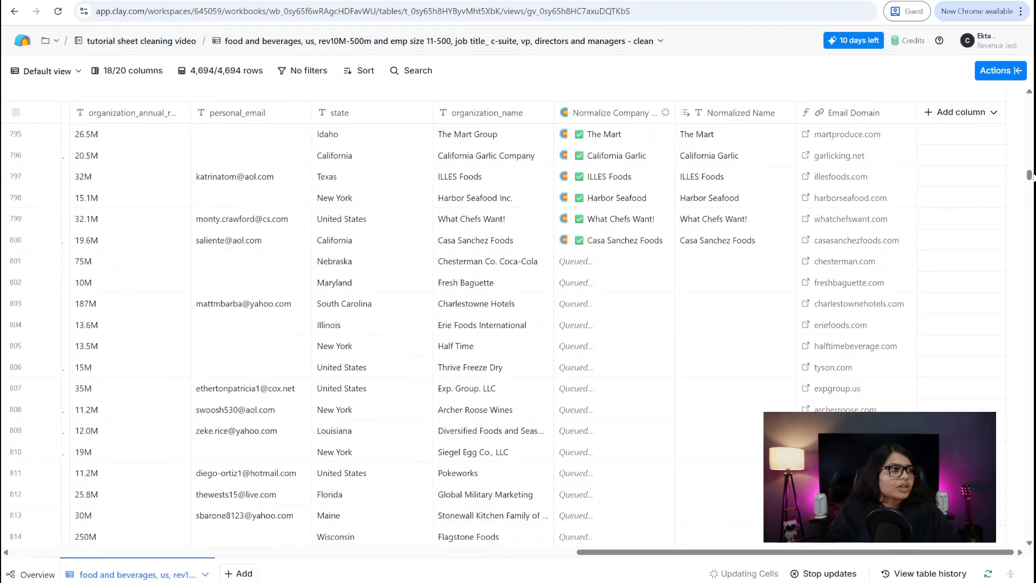
pyautogui.moveTo(1029, 177); pyautogui.dragTo(1031, 104)
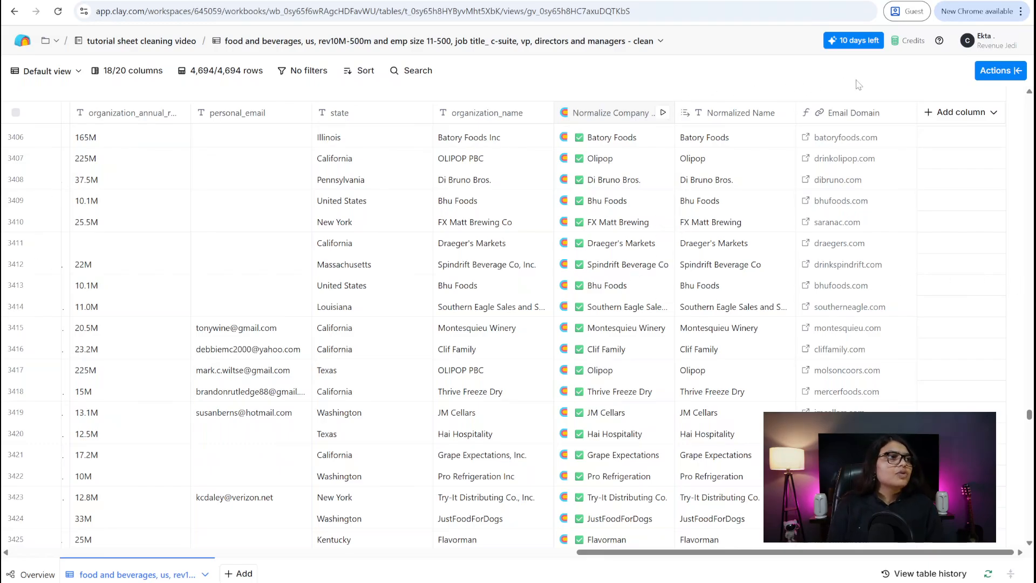
# - Export the cleaned leads table as a CSV file and save it to the Downloads folder under the suggested name
pyautogui.click(997, 74)
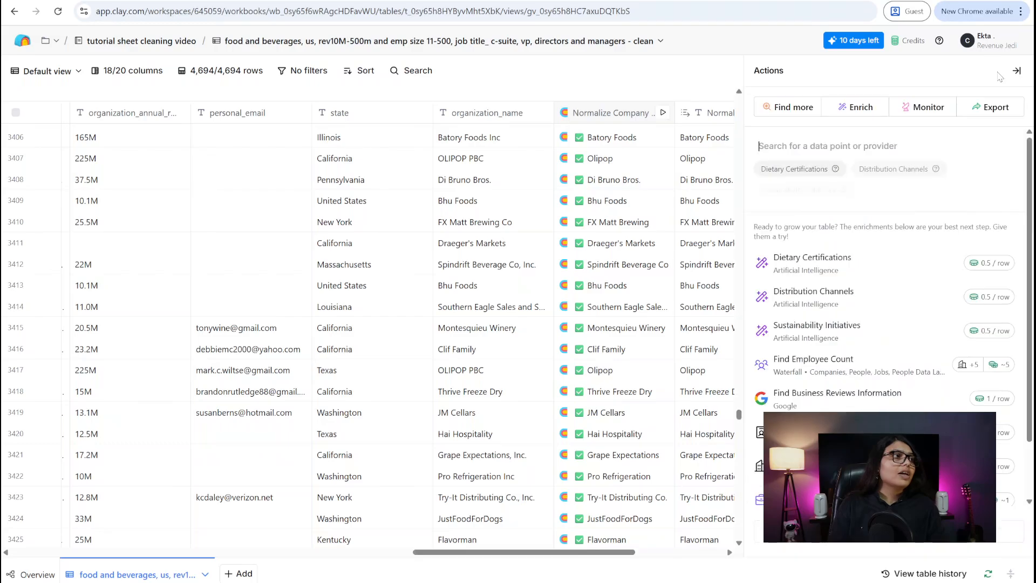
pyautogui.click(973, 112)
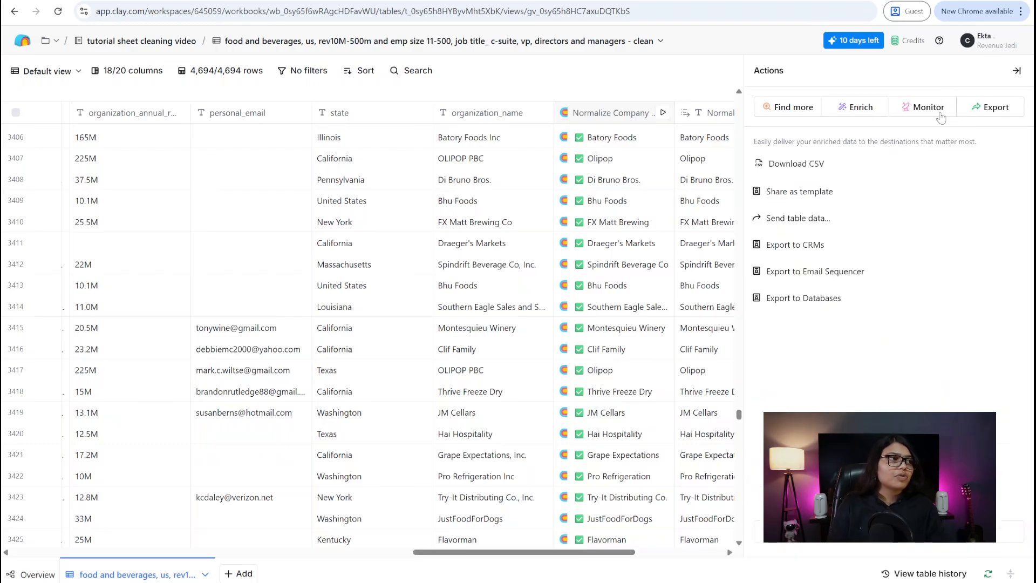
pyautogui.click(828, 171)
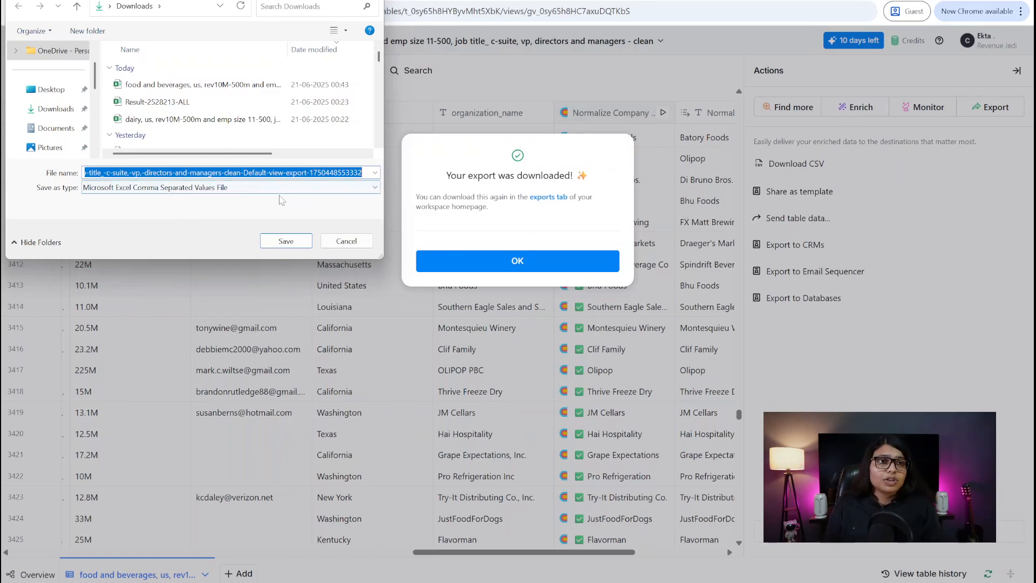
pyautogui.click(288, 243)
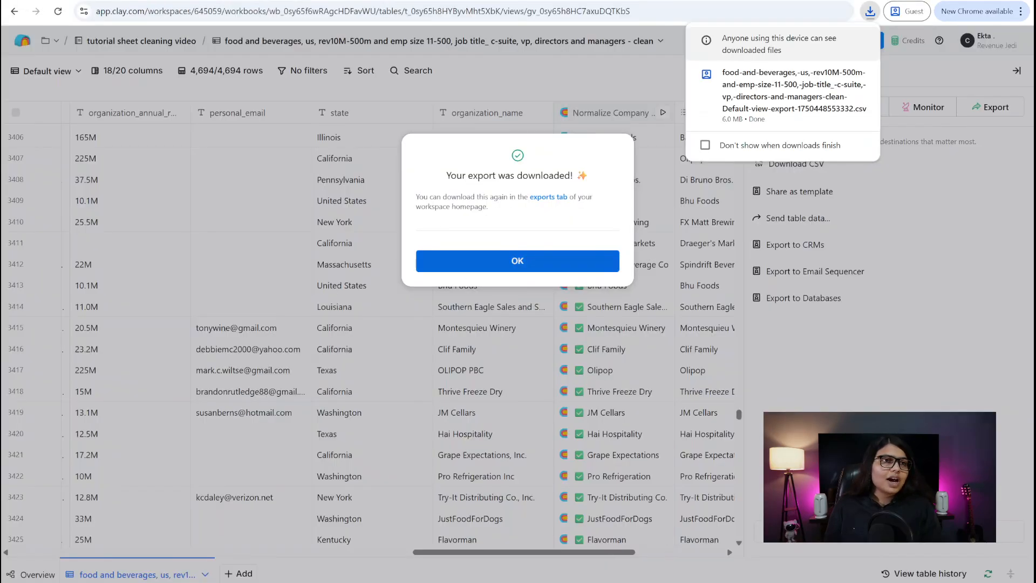
# - Switch to Google Drive and upload the newly exported food-and-beverages CSV from the Downloads folder into the Tutorial List folder
pyautogui.moveTo(658, 582)
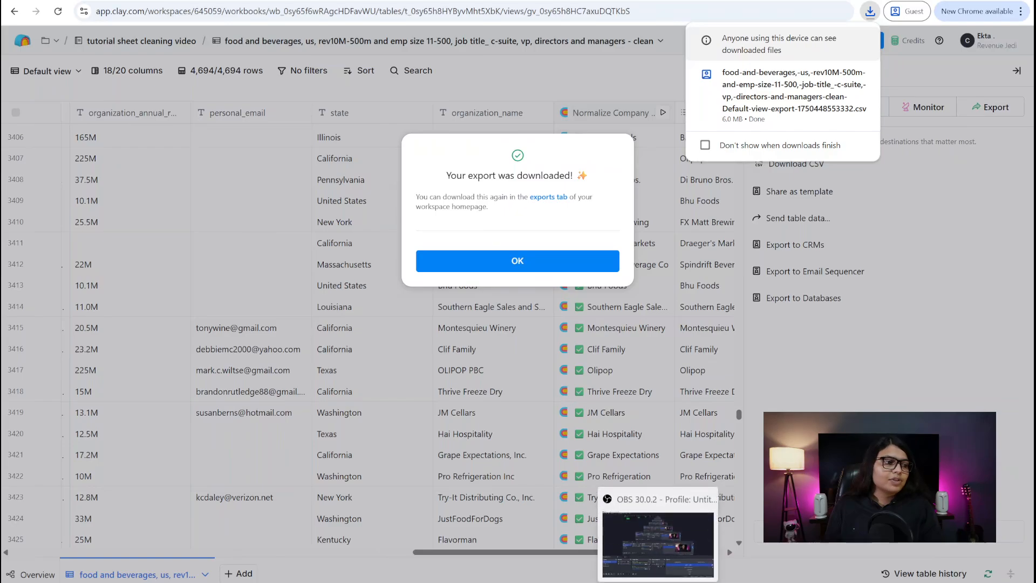
pyautogui.click(636, 540)
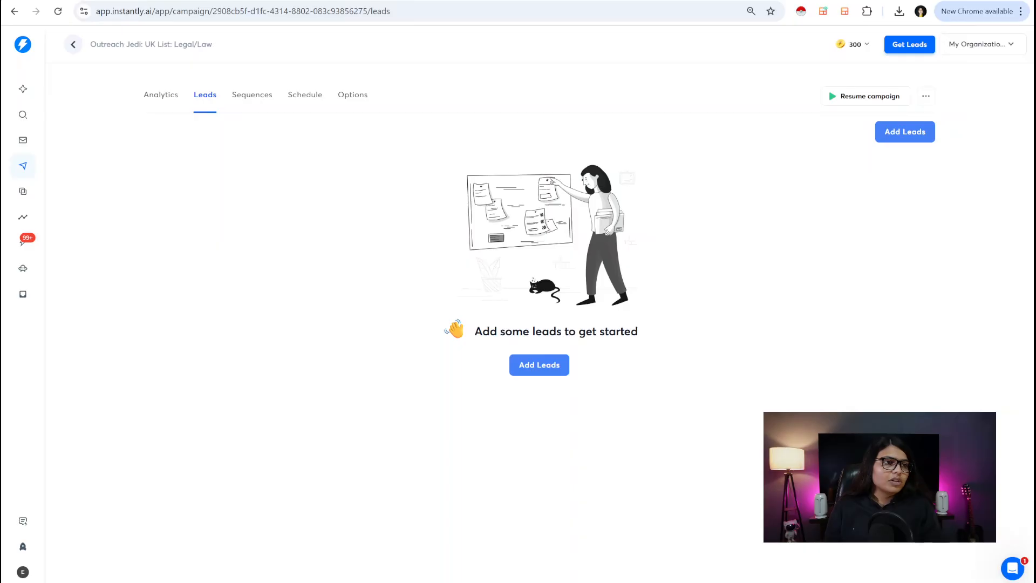
pyautogui.hotkey('ctrl', 'Tab')
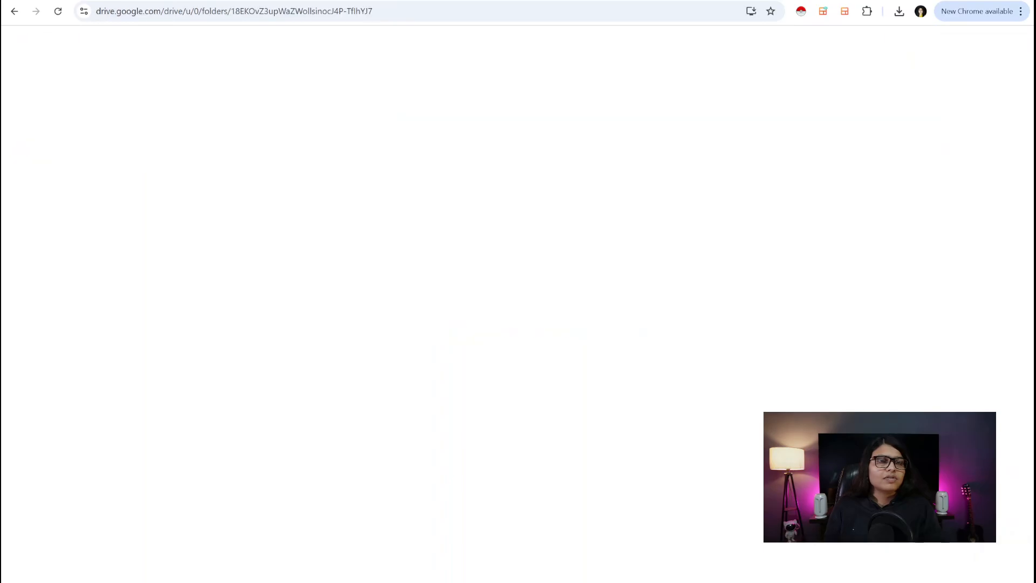
pyautogui.click(310, 352)
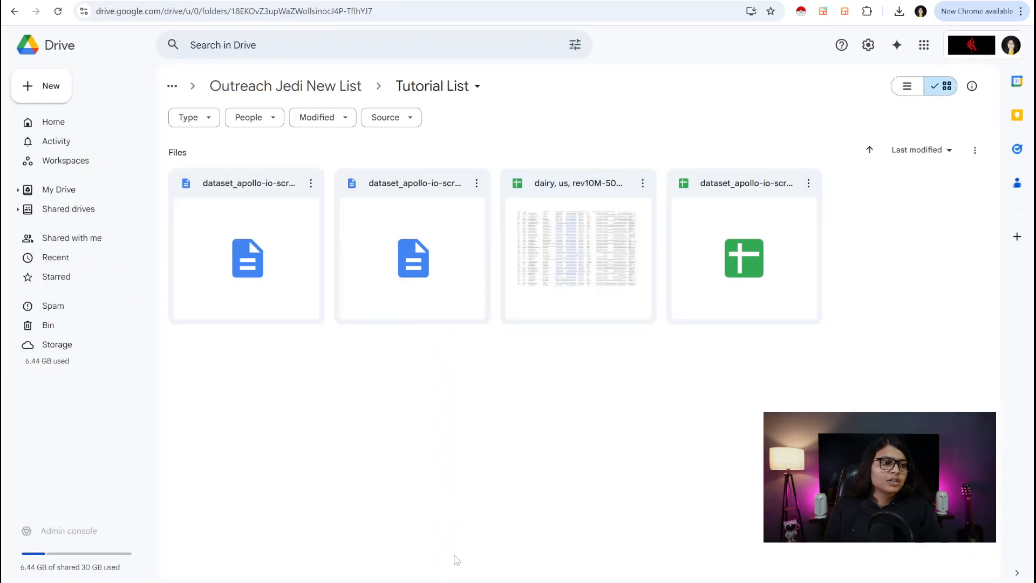
pyautogui.hotkey('alt', 'Tab')
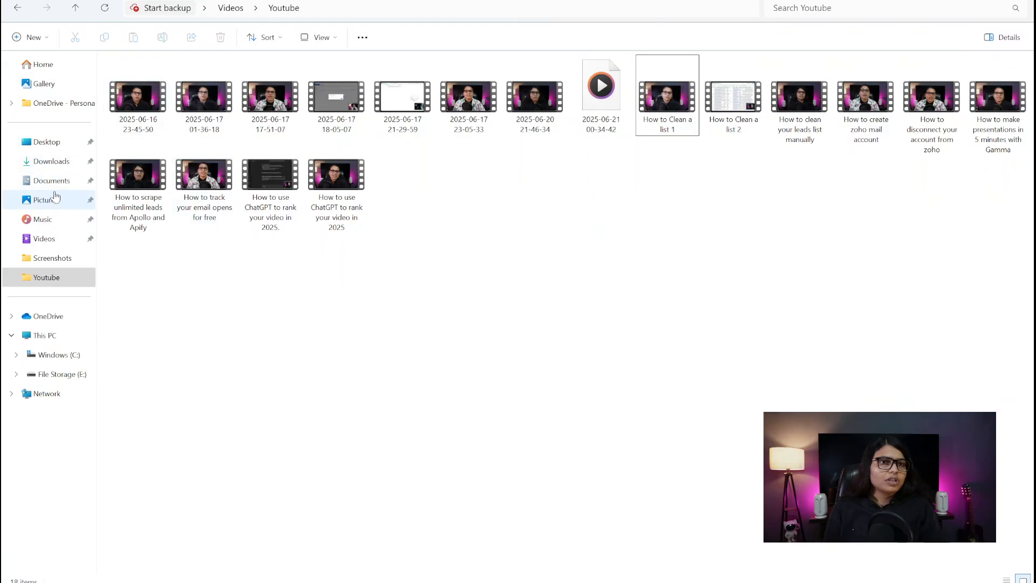
pyautogui.click(50, 162)
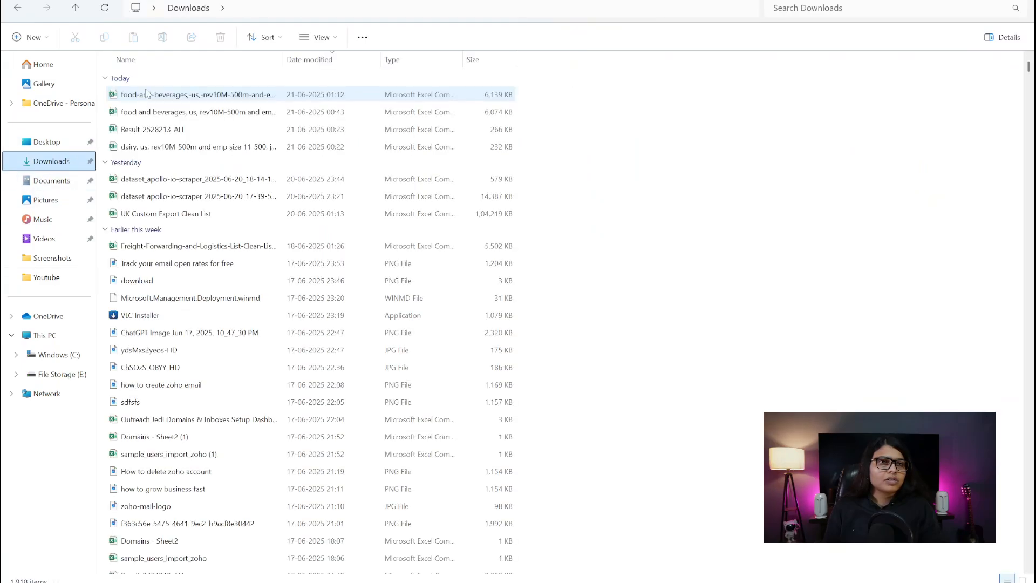
pyautogui.moveTo(146, 94); pyautogui.dragTo(518, 427)
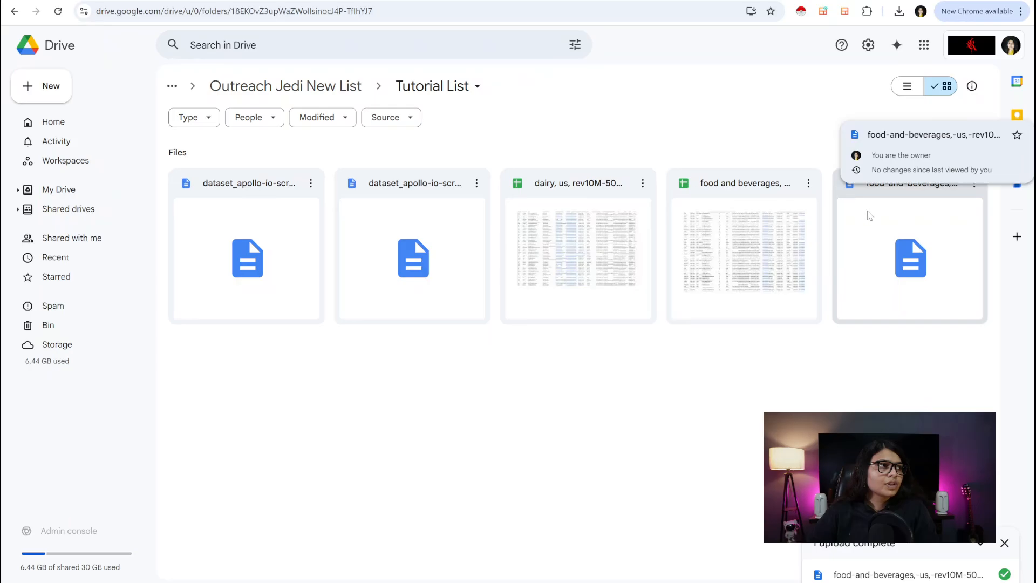
# - Move the uploaded food-and-beverages CSV in the Tutorial List folder to the bin
pyautogui.click(971, 184)
pyautogui.click(973, 184)
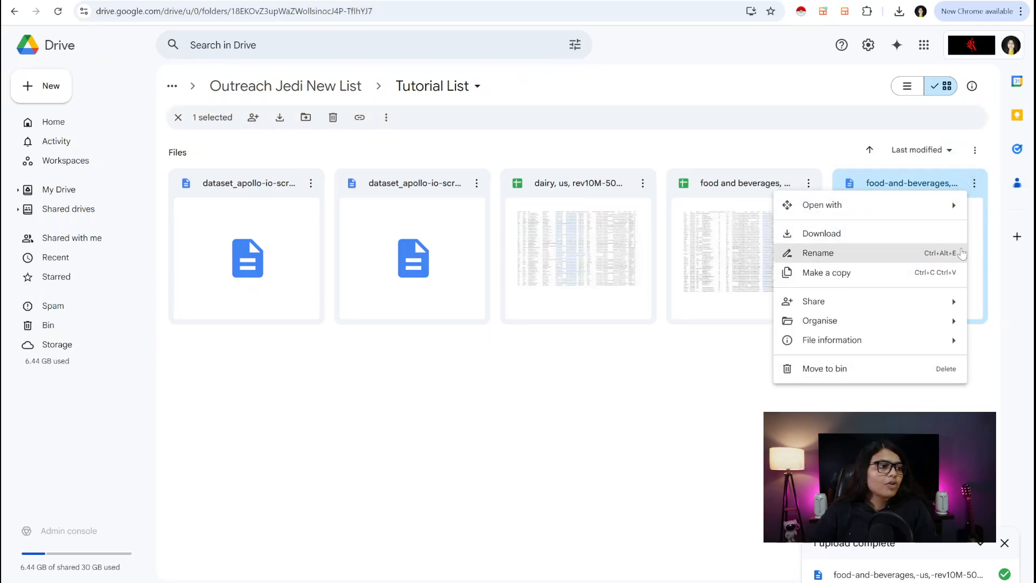
pyautogui.click(815, 373)
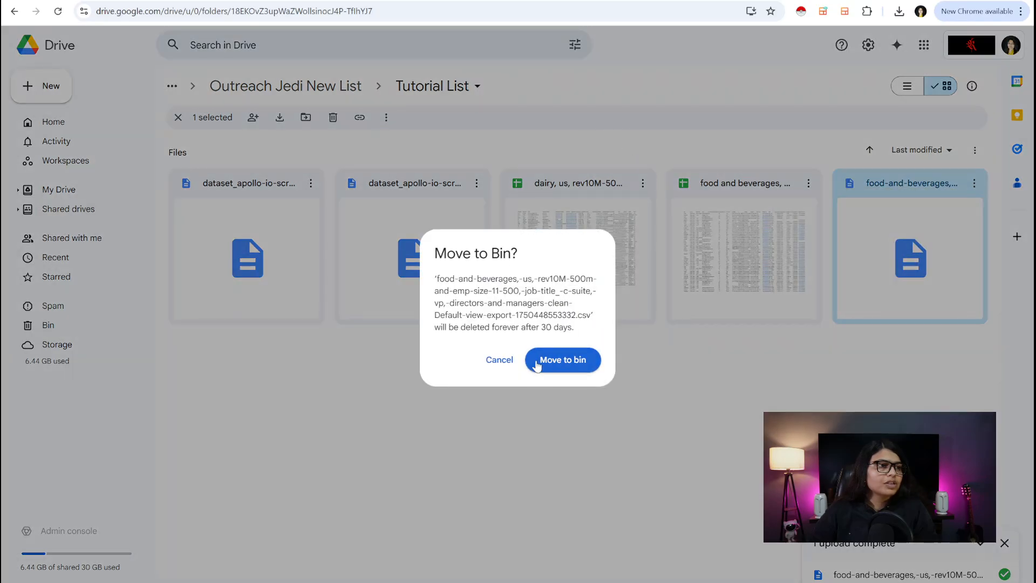
pyautogui.click(562, 359)
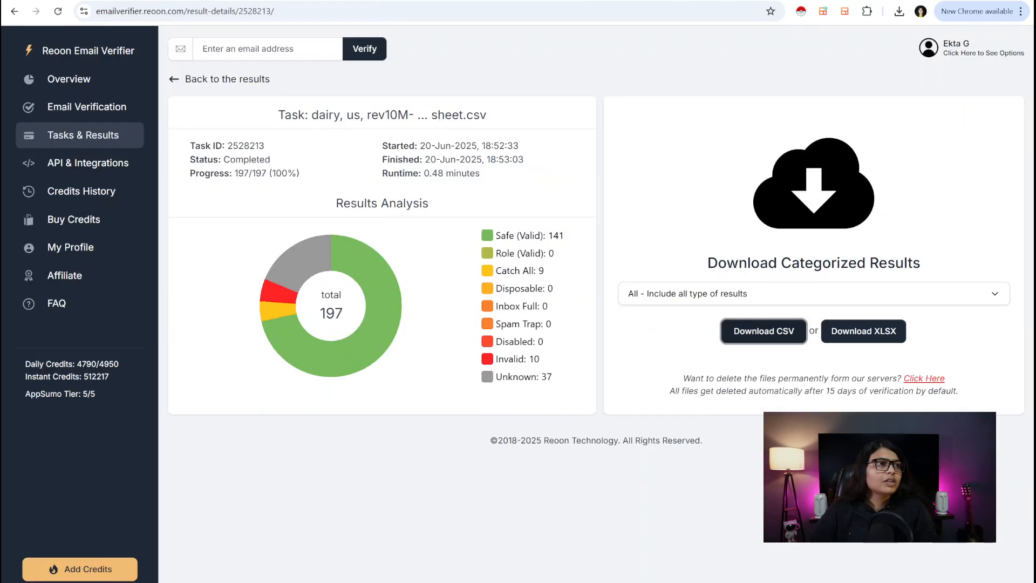
# - In Reoon Email Verifier, submit the exported food-and-beverages CSV from Downloads for bulk email verification and open its task details
pyautogui.click(92, 86)
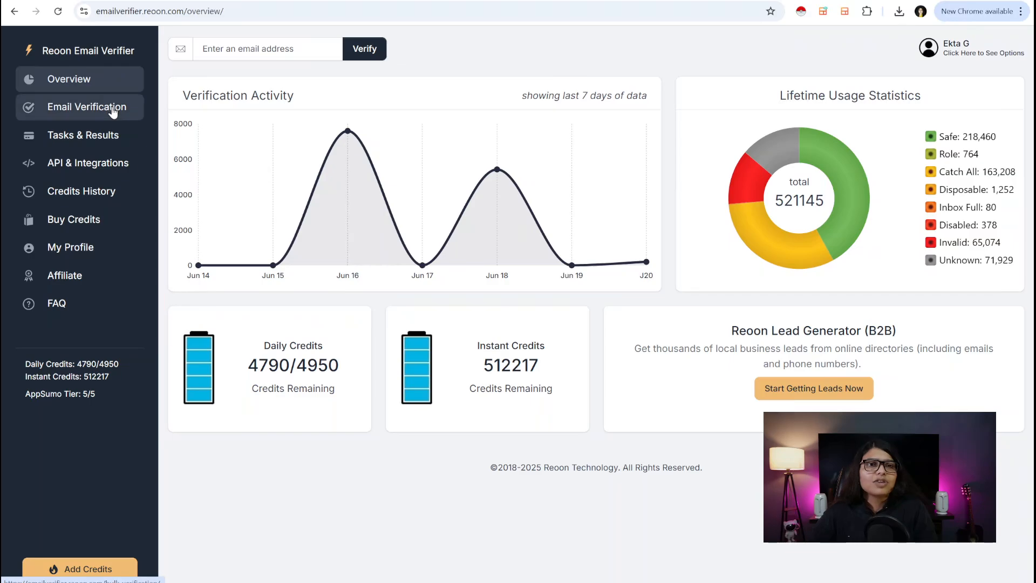
pyautogui.click(112, 110)
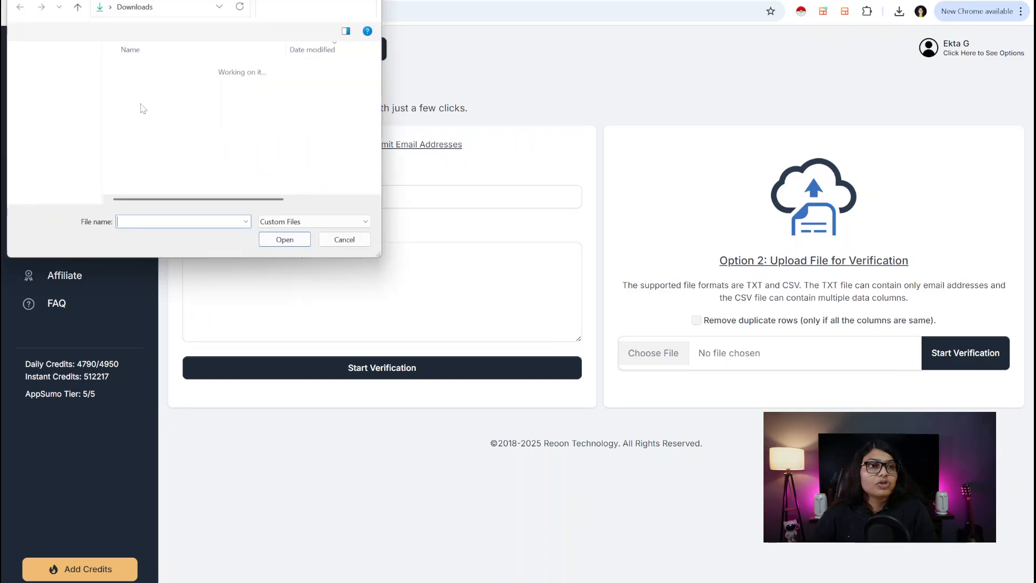
pyautogui.click(233, 86)
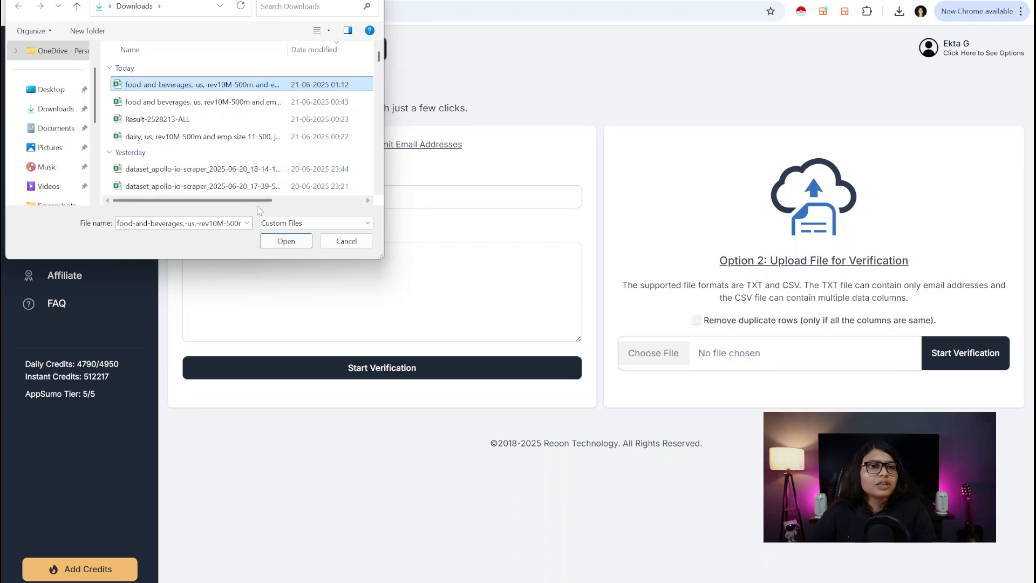
pyautogui.click(286, 243)
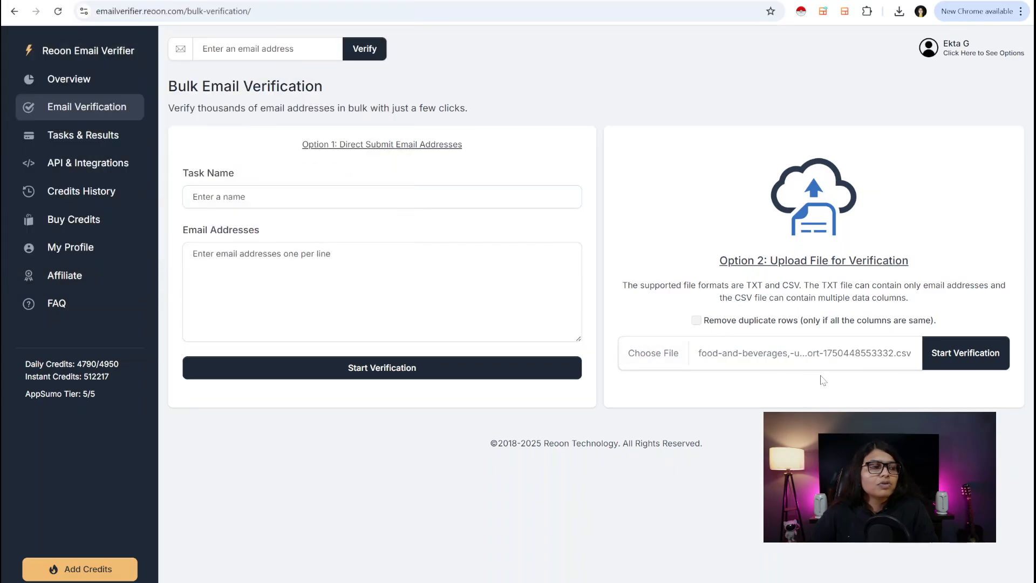
pyautogui.click(926, 355)
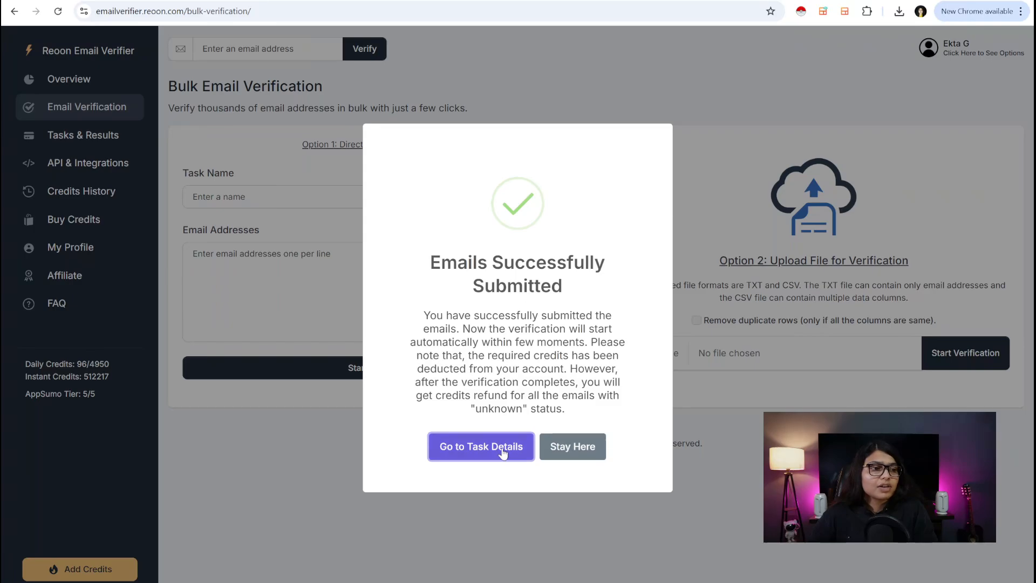
pyautogui.click(471, 445)
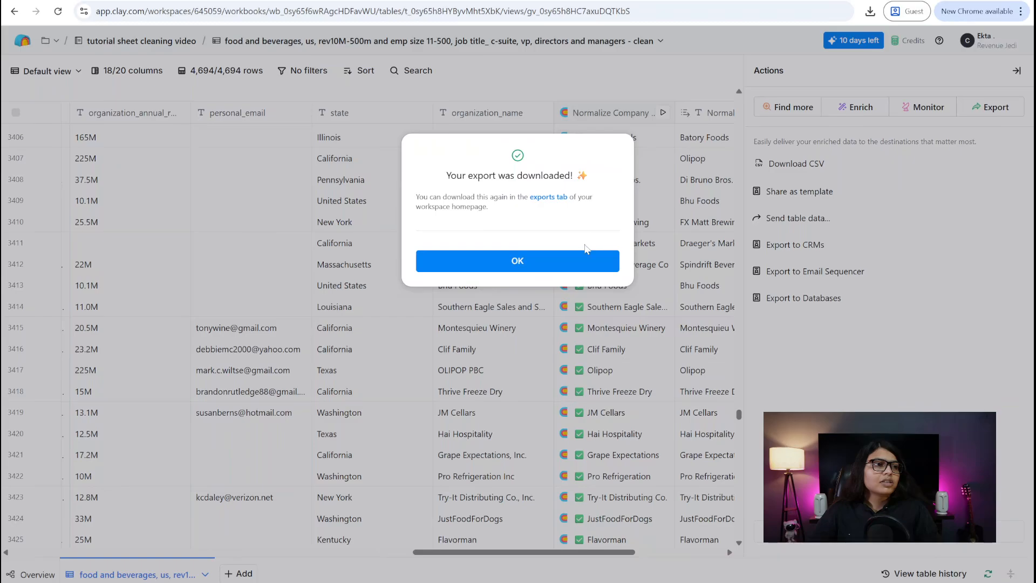
# - Back in Clay, dismiss the export message, search the enrichments for "reoon" and choose the first Reoon Email Verification template
pyautogui.click(804, 205)
pyautogui.click(1017, 71)
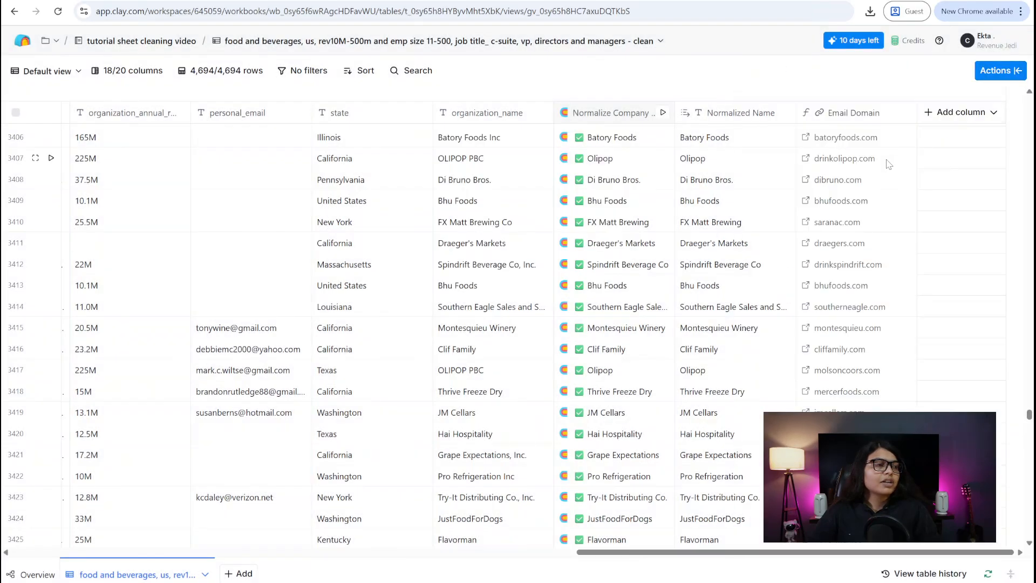
pyautogui.click(928, 113)
pyautogui.click(923, 143)
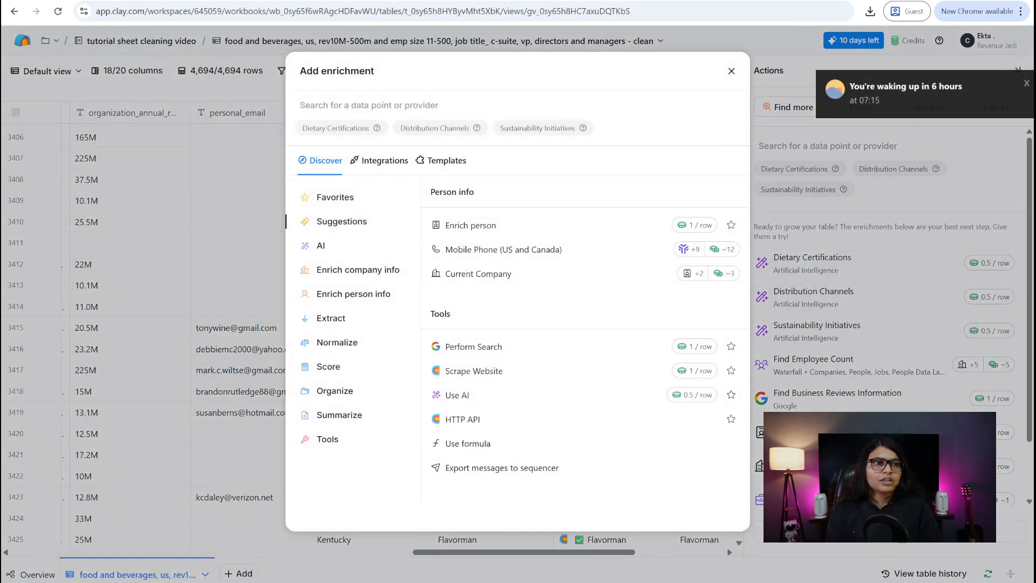
pyautogui.write('reoon')
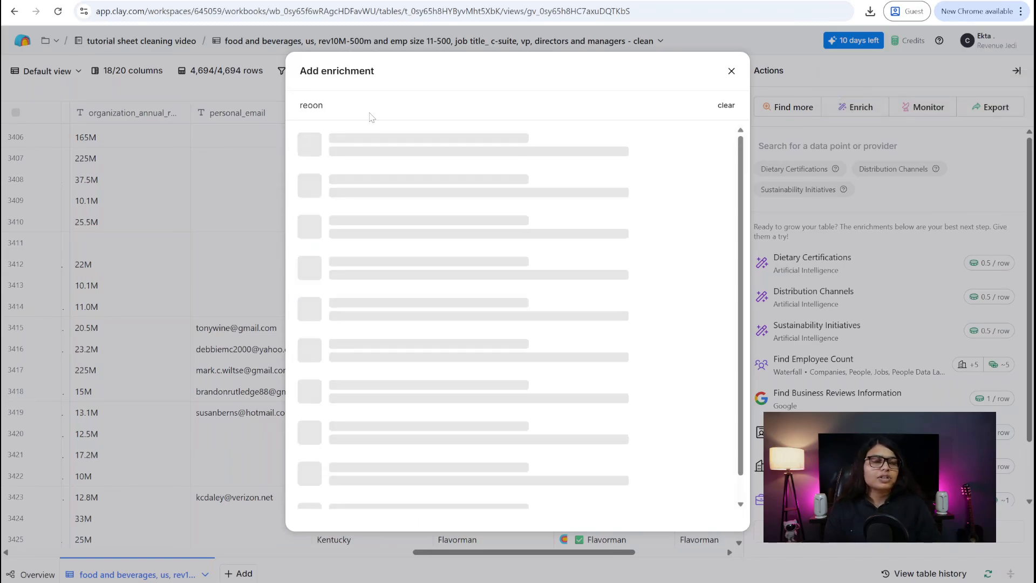
pyautogui.moveTo(377, 227)
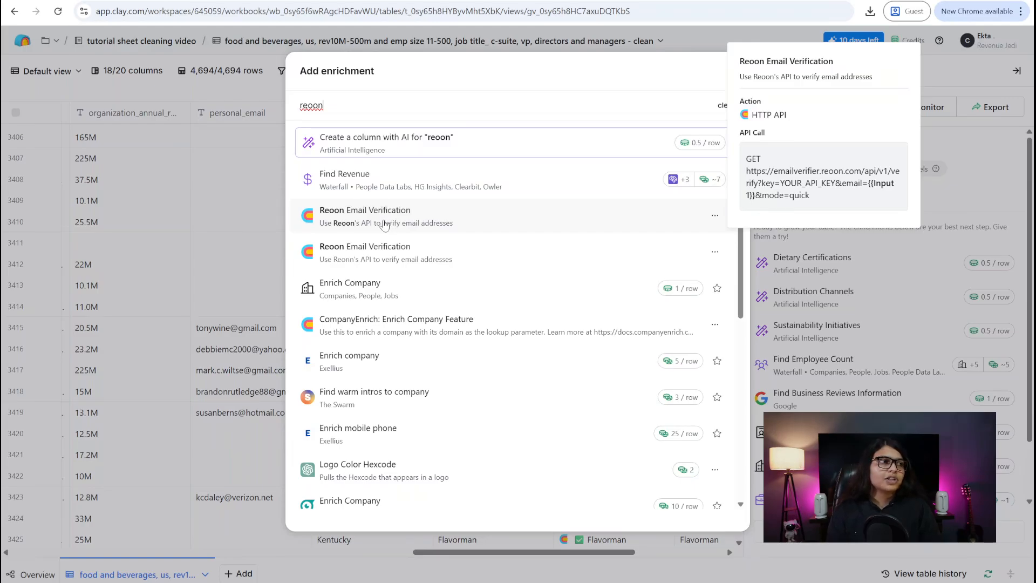
pyautogui.click(384, 226)
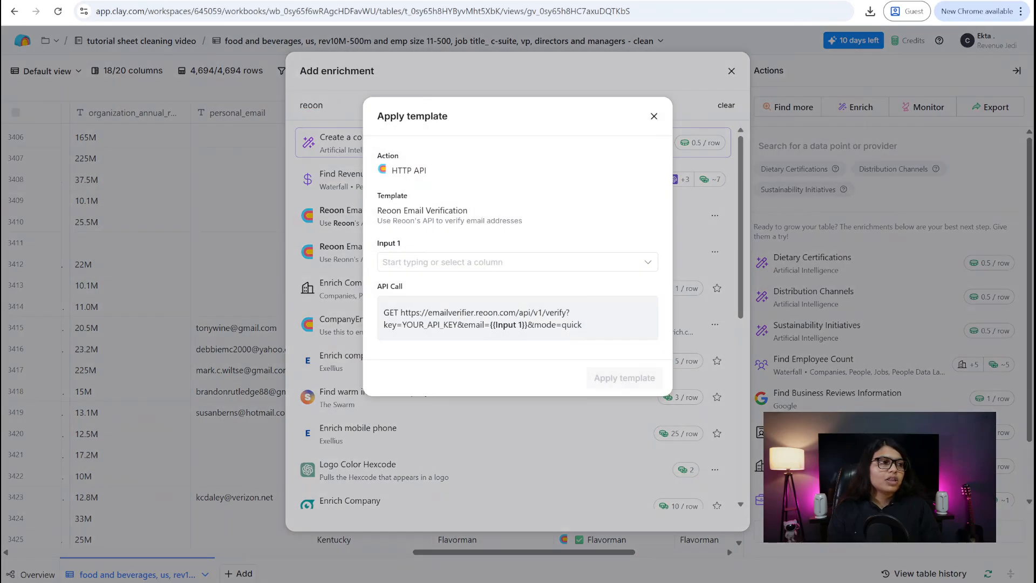
# - Apply the Reoon Email Verification template with the email column as Input 1
pyautogui.click(406, 263)
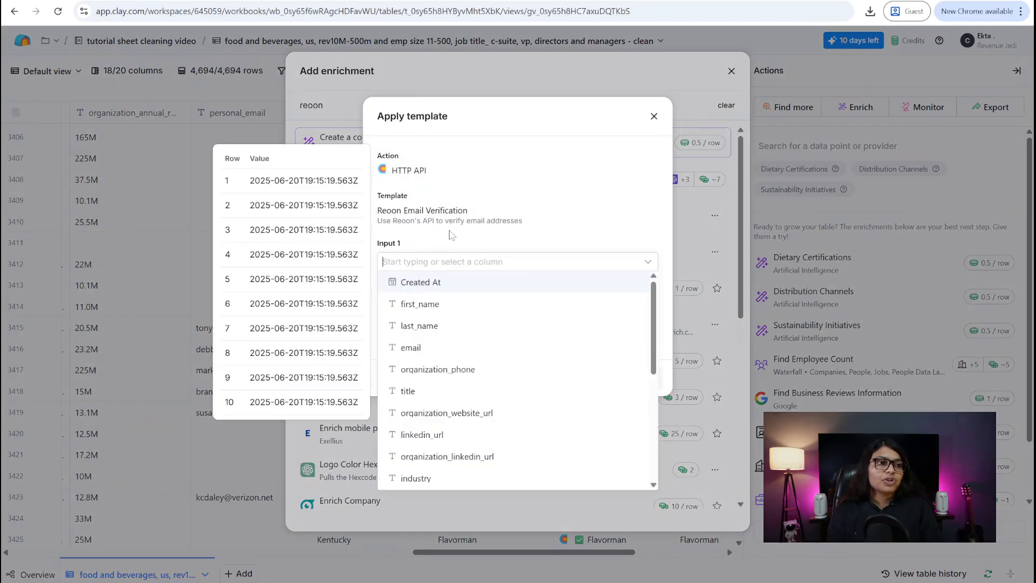
pyautogui.click(416, 255)
pyautogui.click(416, 258)
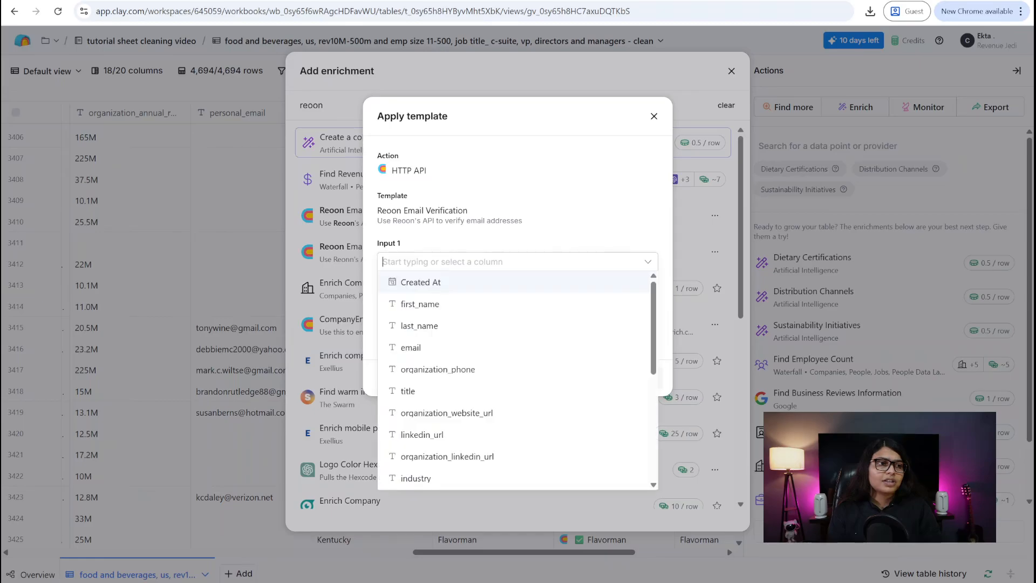
pyautogui.click(400, 348)
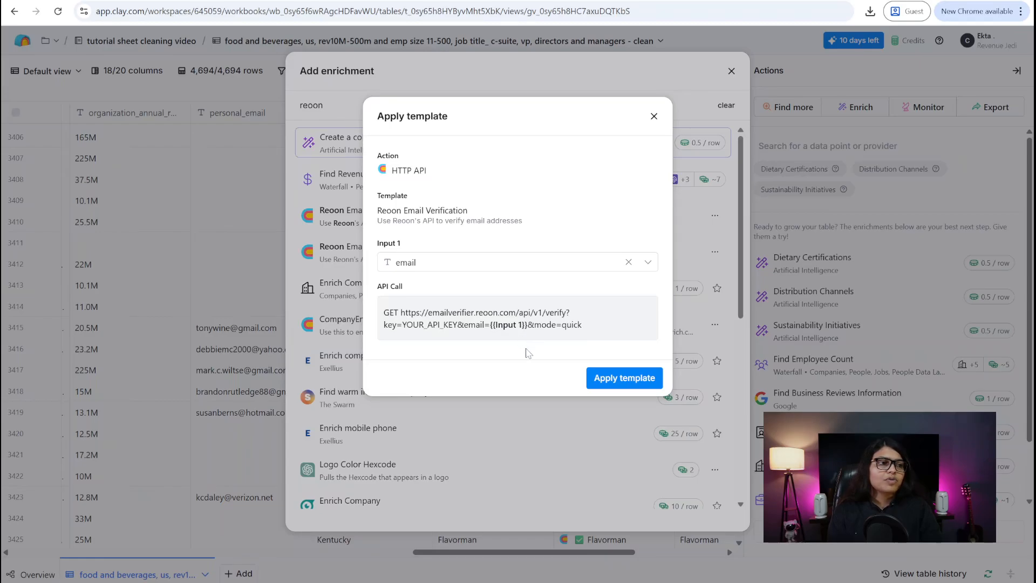
pyautogui.click(595, 374)
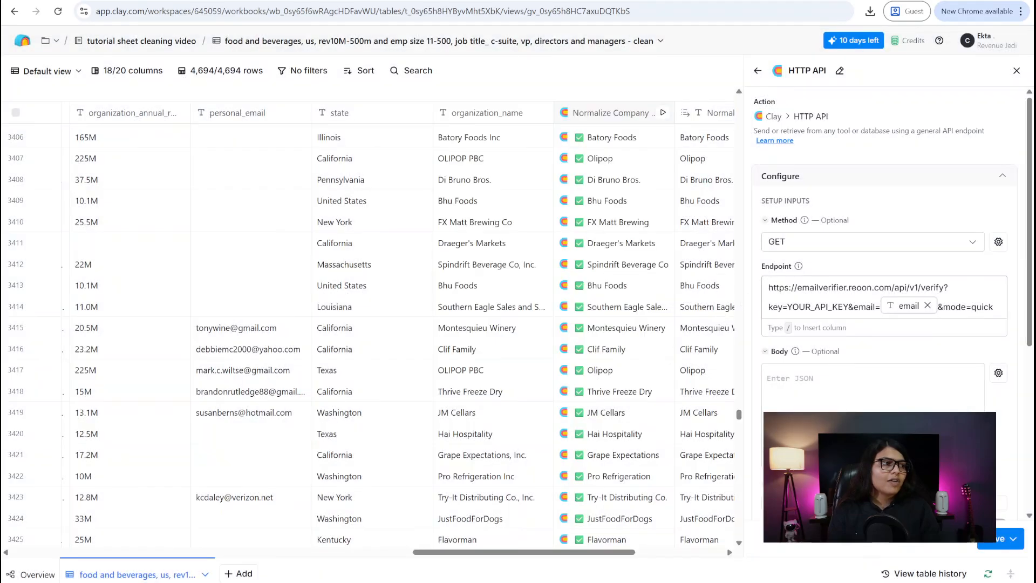
# - Review the HTTP API enrichment's settings, add a blank header key and value pair, and leave the setup without saving
pyautogui.scroll(-2, 878, 233)
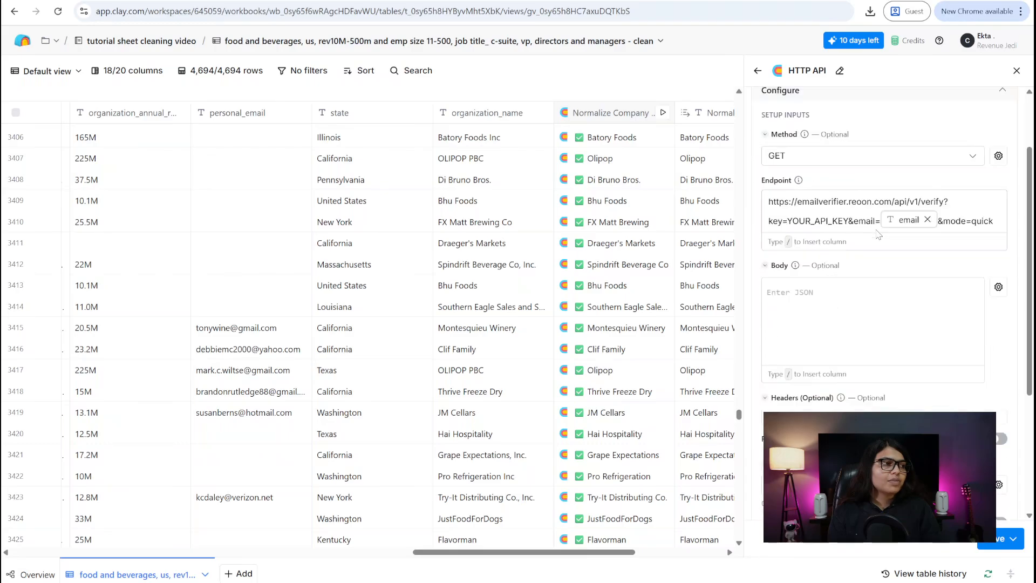
pyautogui.scroll(-4, 877, 233)
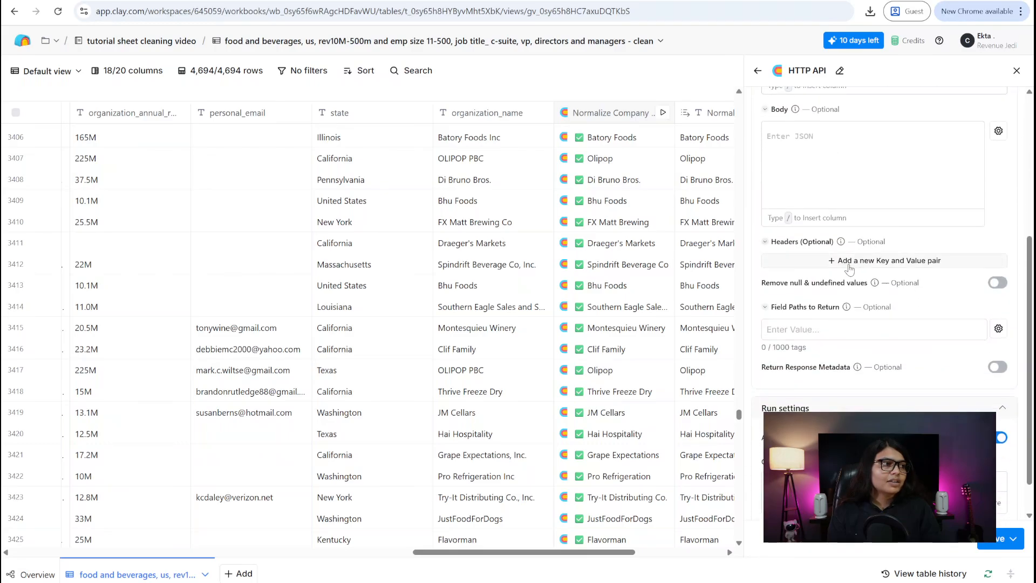
pyautogui.click(849, 260)
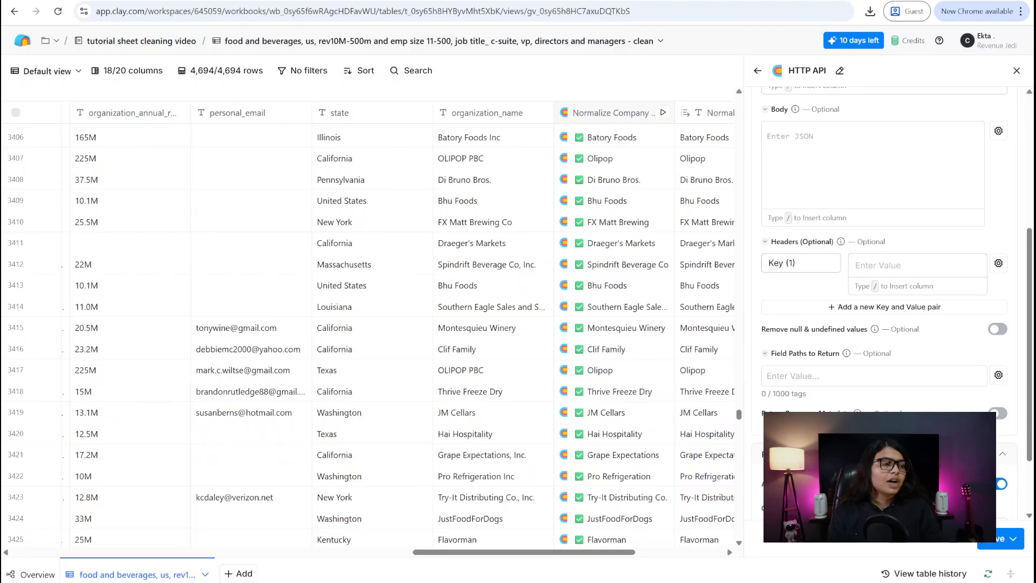
pyautogui.scroll(-2, 828, 305)
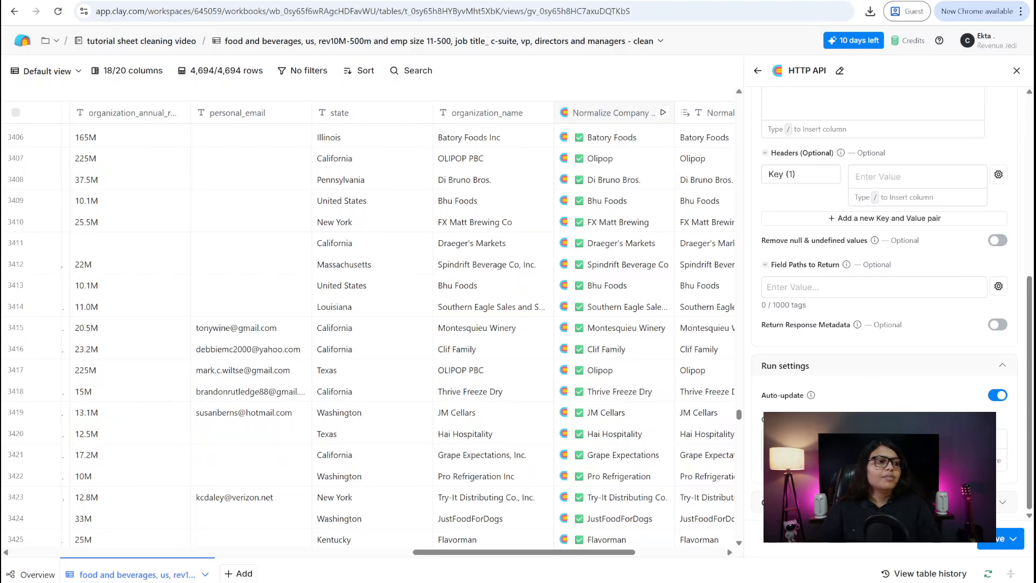
pyautogui.scroll(6, 885, 297)
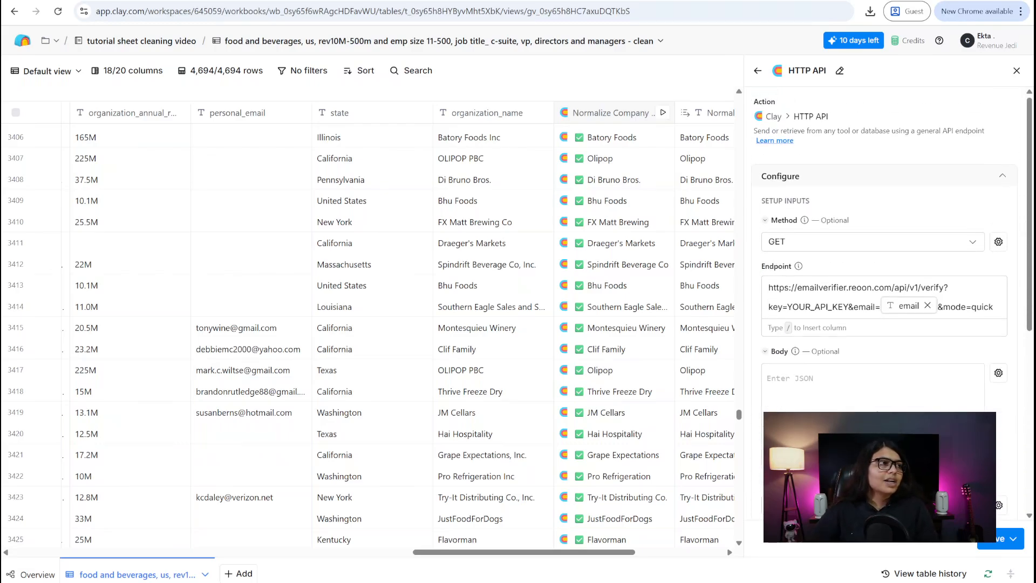
pyautogui.click(757, 71)
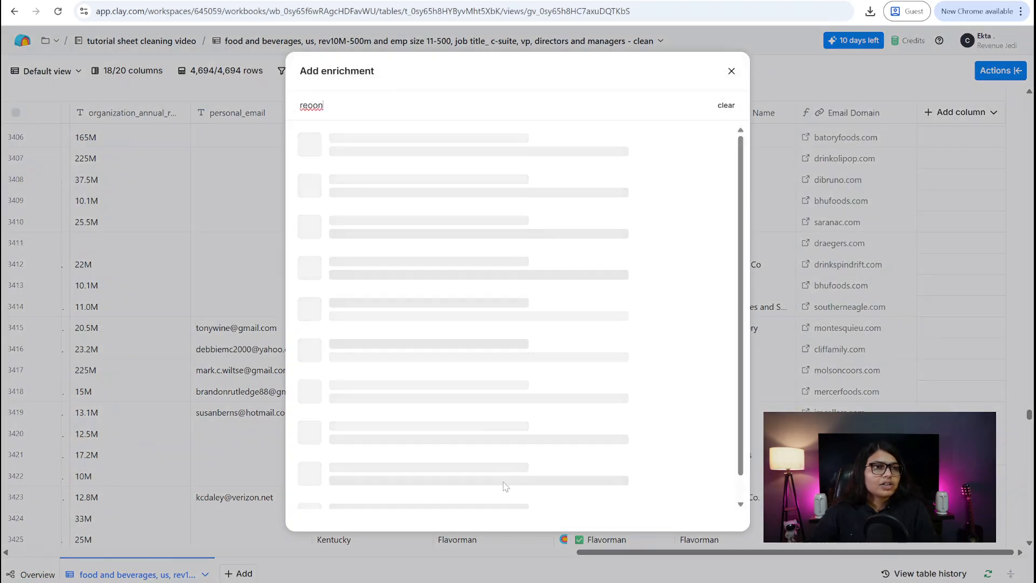
# - Return to the Reoon verification task and check its progress and the Role and Catch All result categories
pyautogui.moveTo(631, 582)
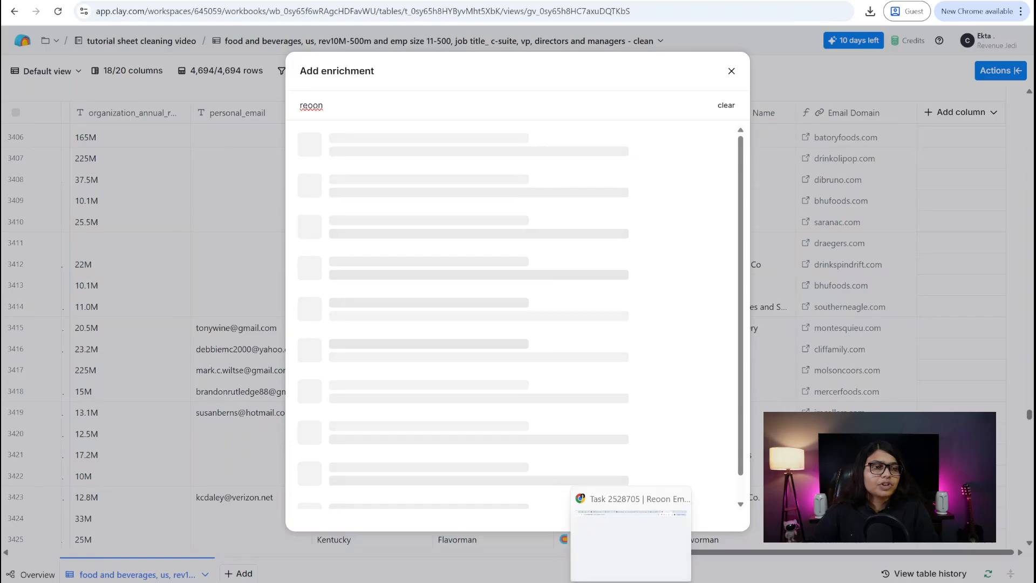
pyautogui.click(623, 559)
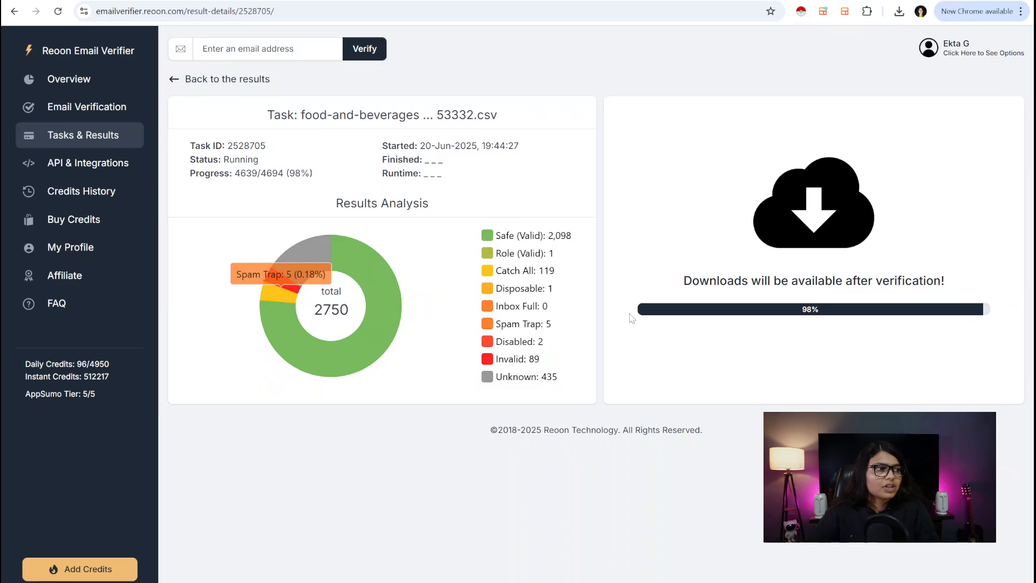
pyautogui.moveTo(524, 242)
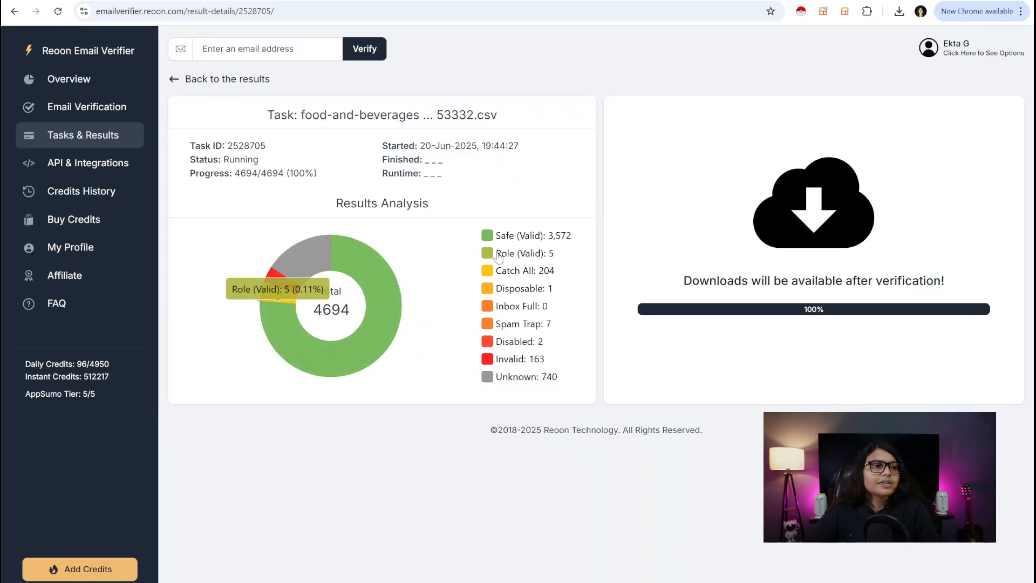
pyautogui.moveTo(485, 270)
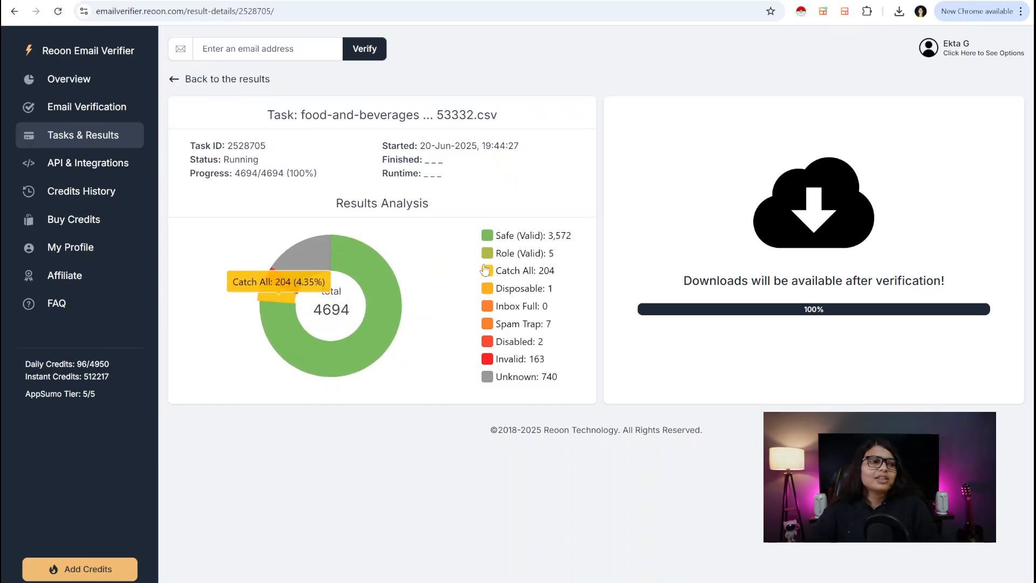
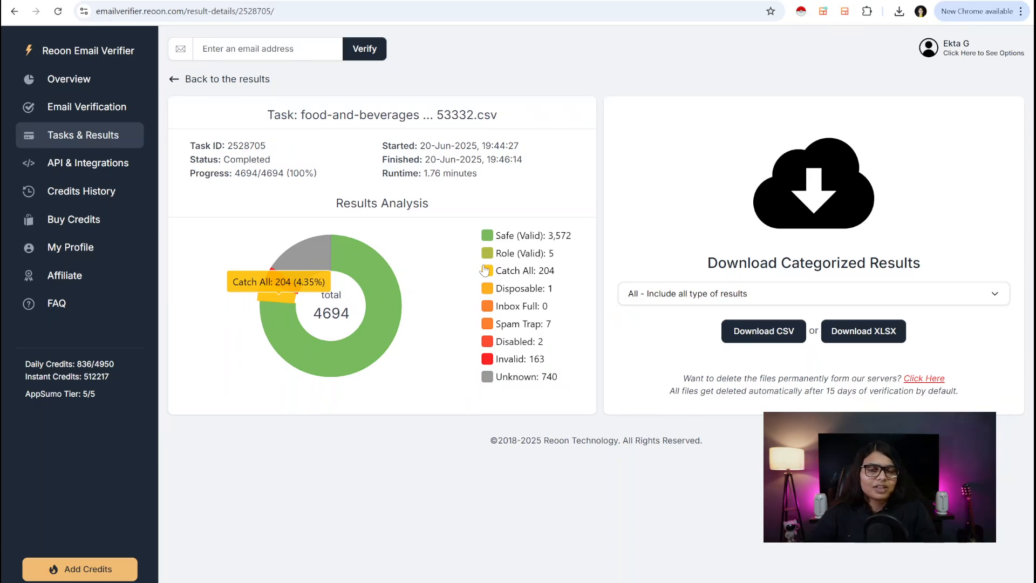
# - Download all verification results as CSV and upload Result-2528705-ALL.csv to the Tutorial List folder in Google Drive
pyautogui.click(734, 339)
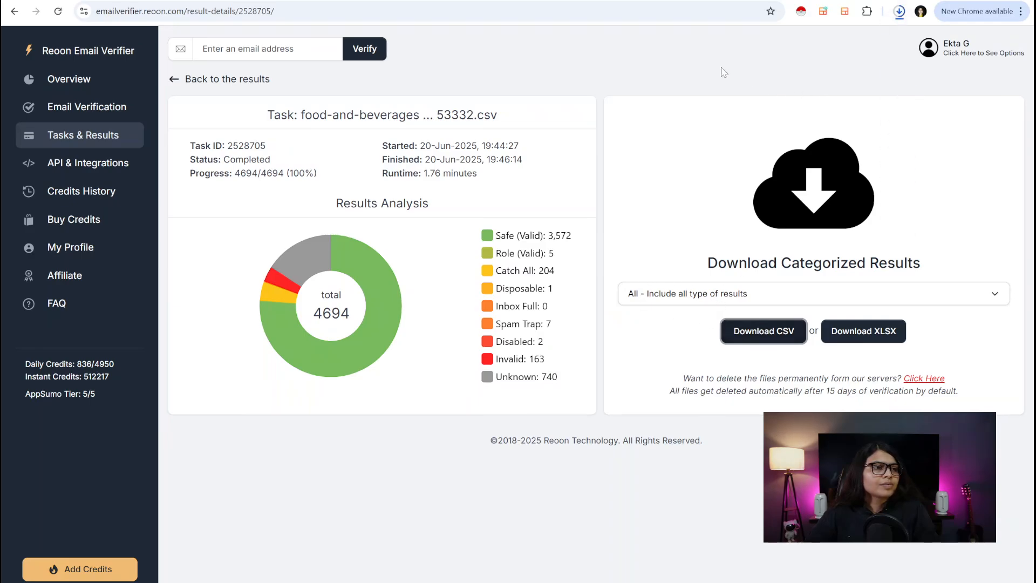
pyautogui.click(897, 13)
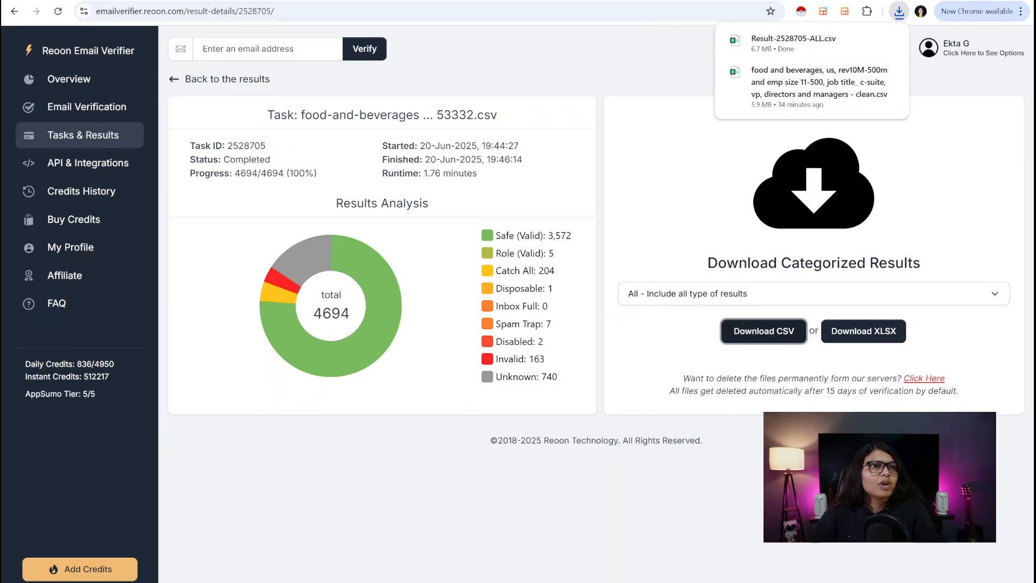
pyautogui.hotkey('ctrl', 'Tab')
pyautogui.click(899, 12)
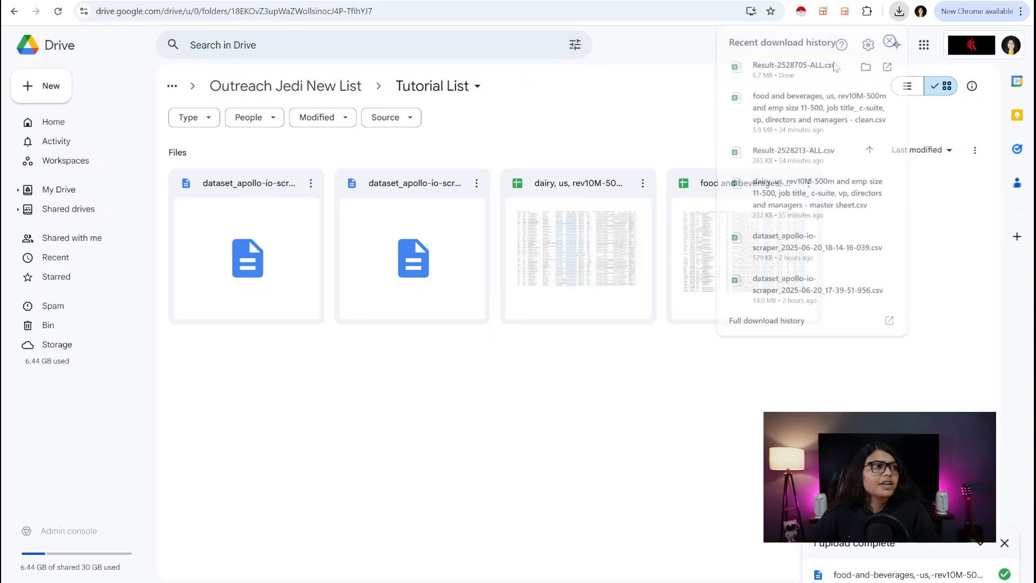
pyautogui.moveTo(814, 63); pyautogui.dragTo(531, 372)
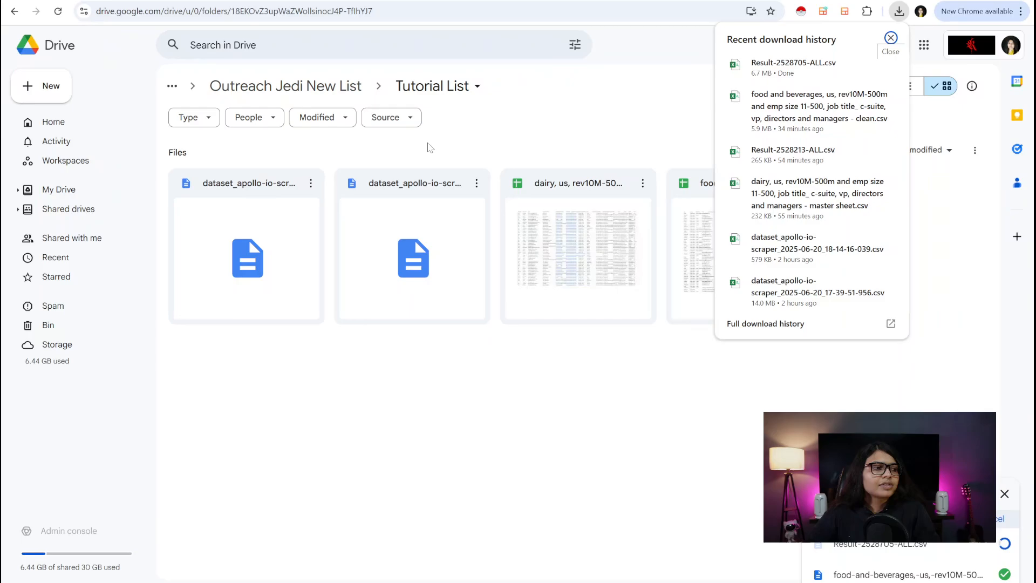
pyautogui.click(493, 403)
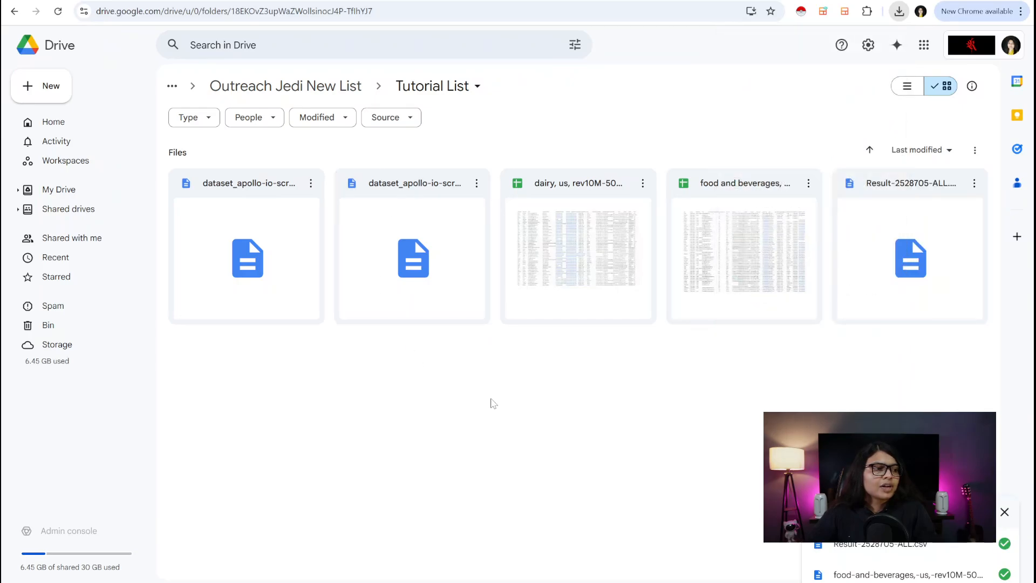
# - Open the uploaded Result-2528705-ALL.csv file in Google Sheets
pyautogui.click(869, 227)
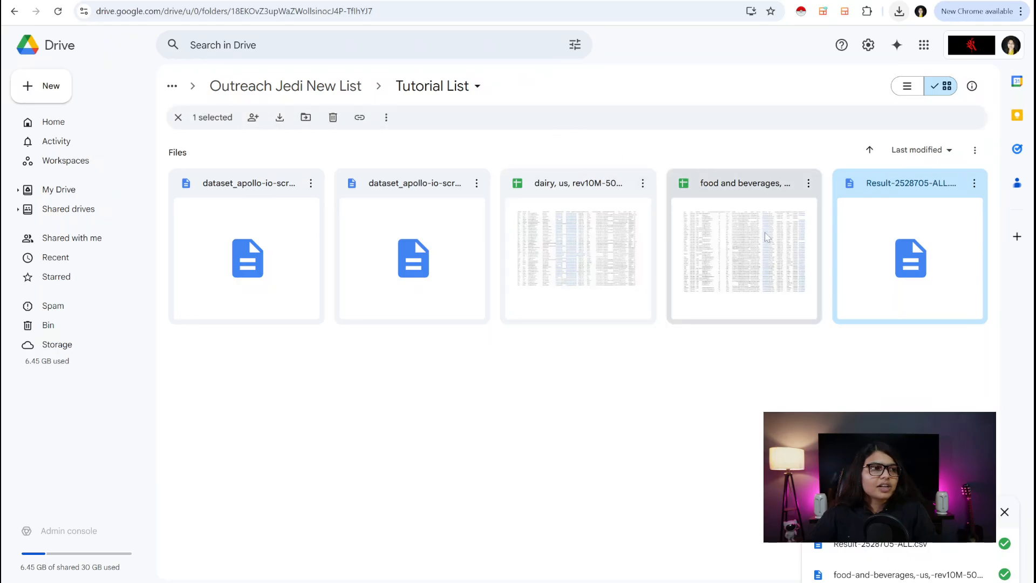
pyautogui.doubleClick(887, 230)
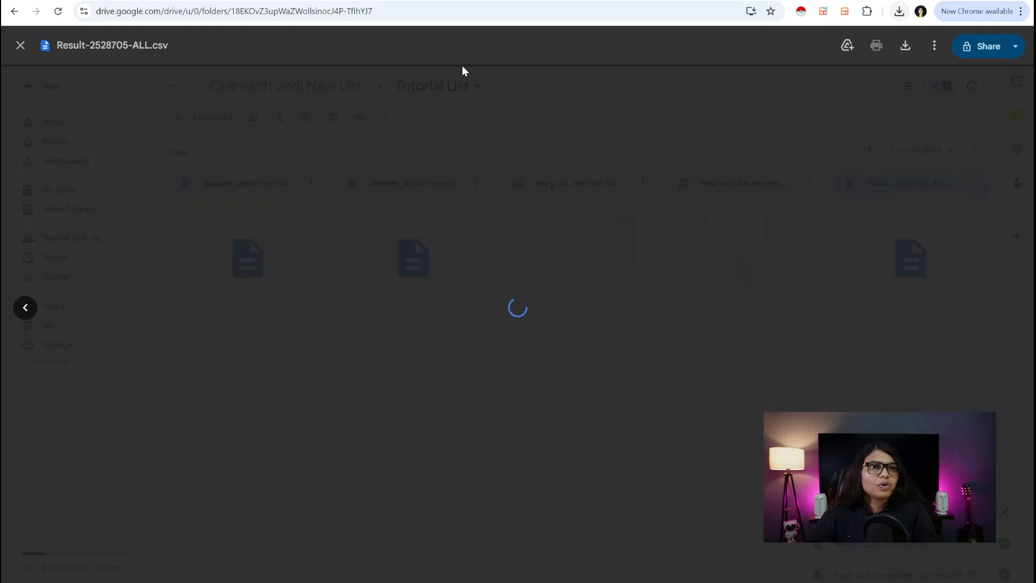
pyautogui.click(511, 53)
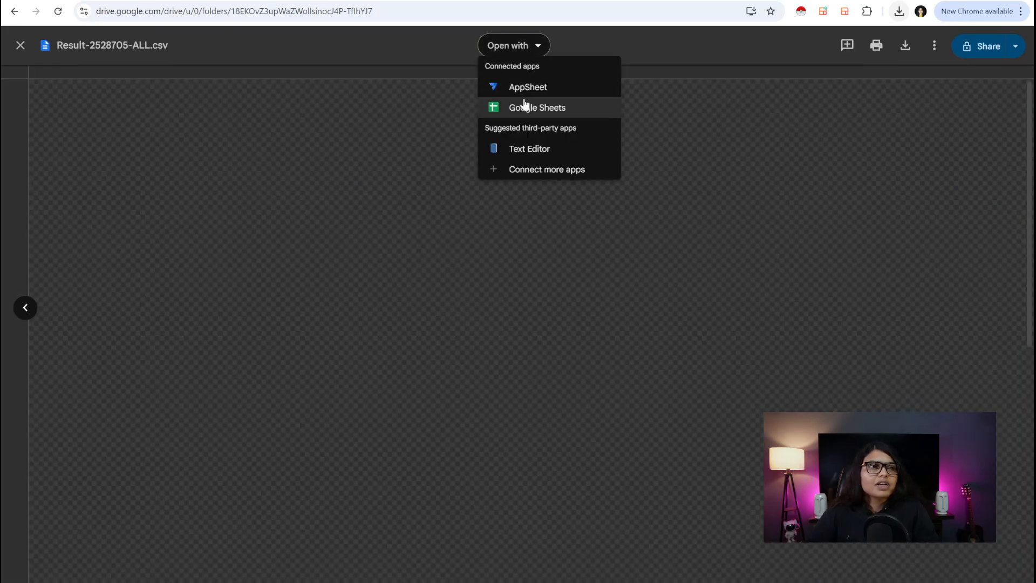
pyautogui.click(527, 105)
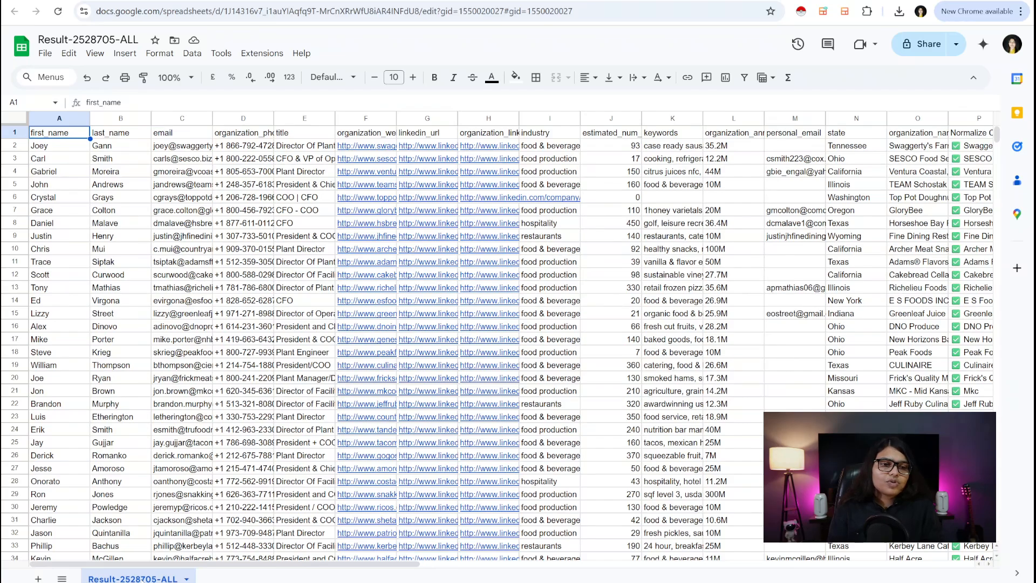
# - Rename the Result-2528705-ALL sheet as "master"
pyautogui.doubleClick(139, 578)
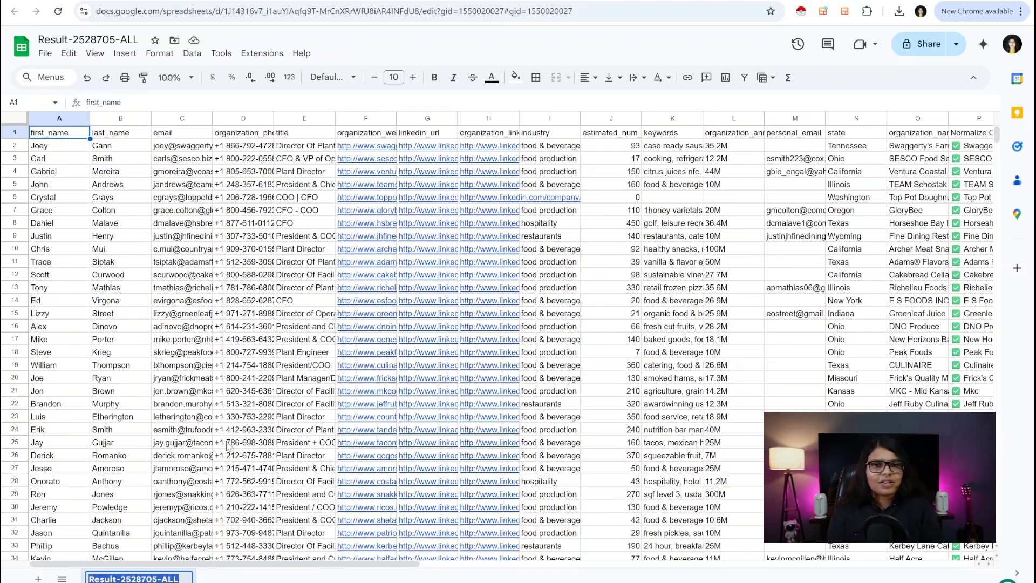
pyautogui.write('master')
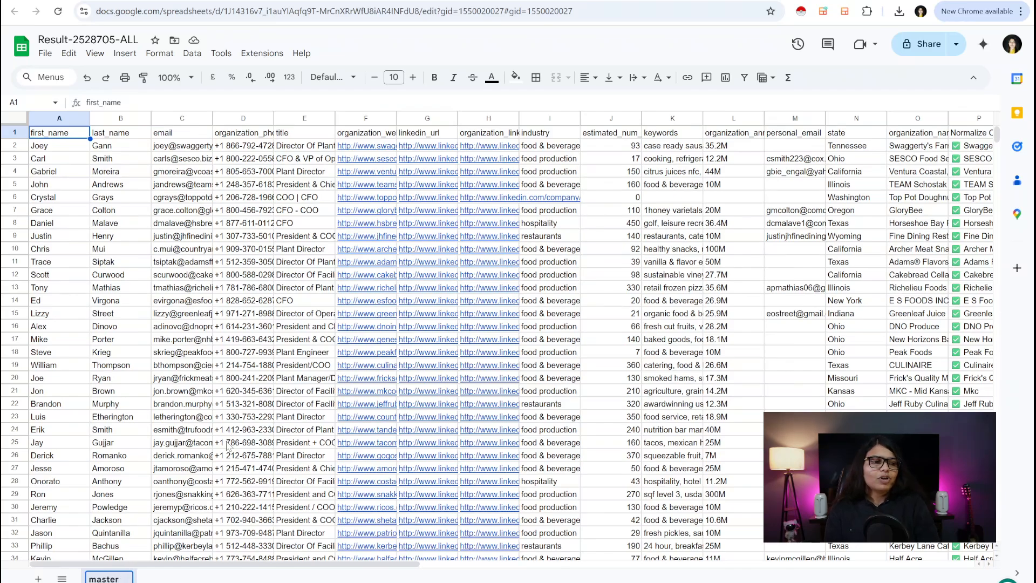
pyautogui.click(134, 314)
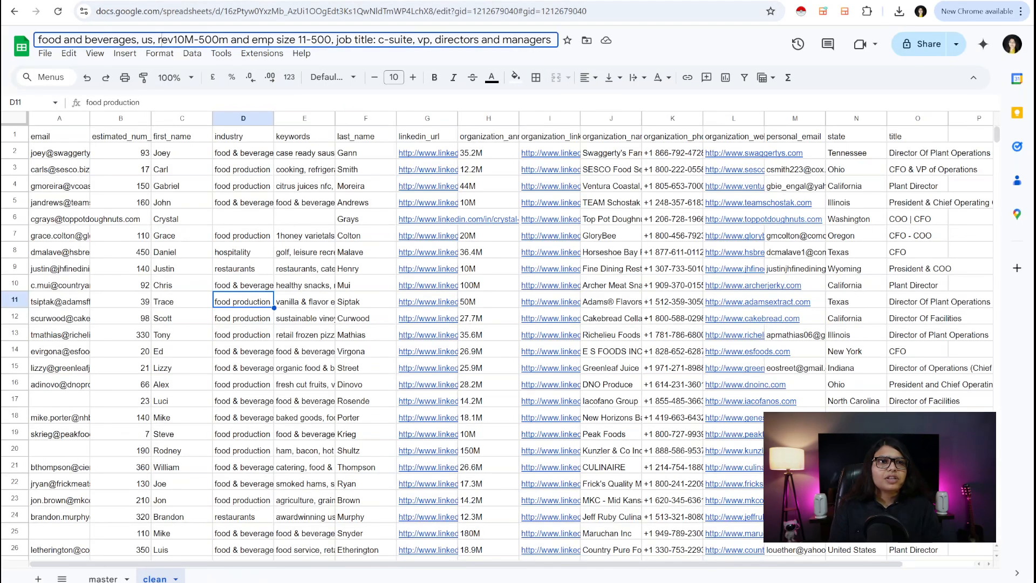
# - Rename the spreadsheet as "food and beverages, us, rev10M-500m and emp size 11-500, job title: c-suite, vp, directors and managers- reoon verified"
pyautogui.click(159, 40)
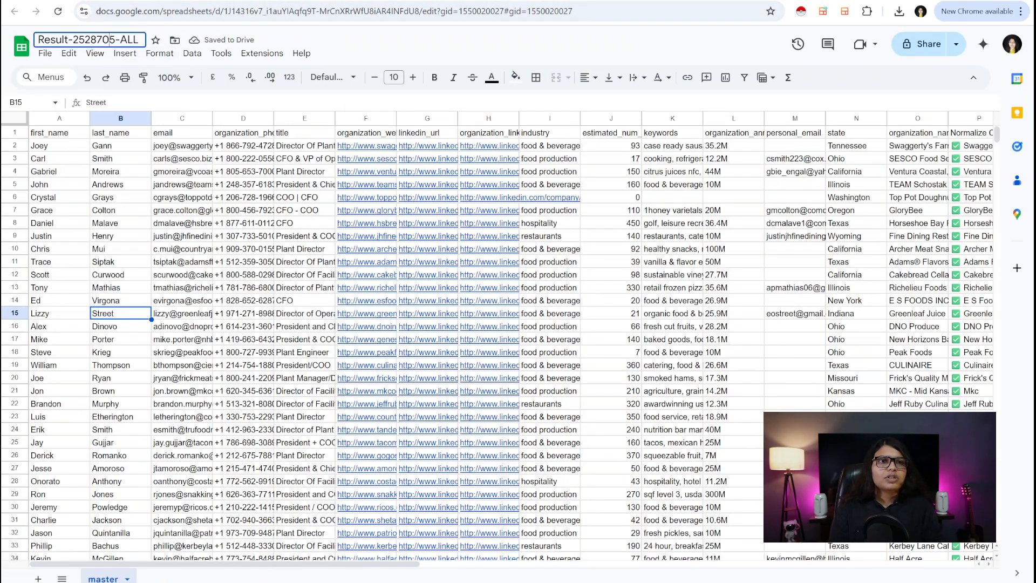
pyautogui.write('food and beverages, us, rev10M-500m and emp size 11-500, job title: c-suite, vp, directors and managers')
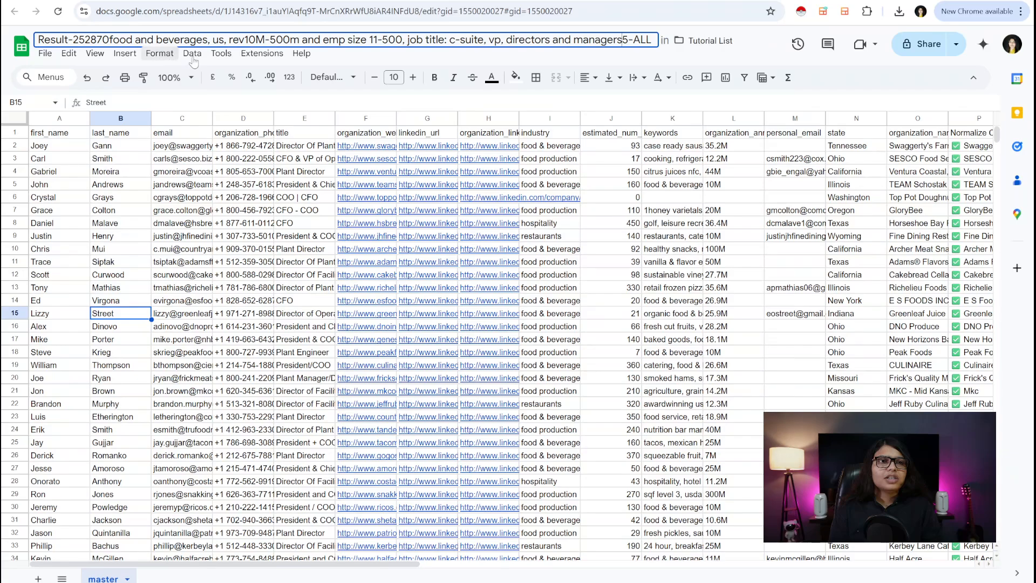
pyautogui.hotkey('ctrl', 'a')
pyautogui.write('food and beverages, us, rev10M-500m and emp size 11-500, job title: c-suite, vp, directors and managers')
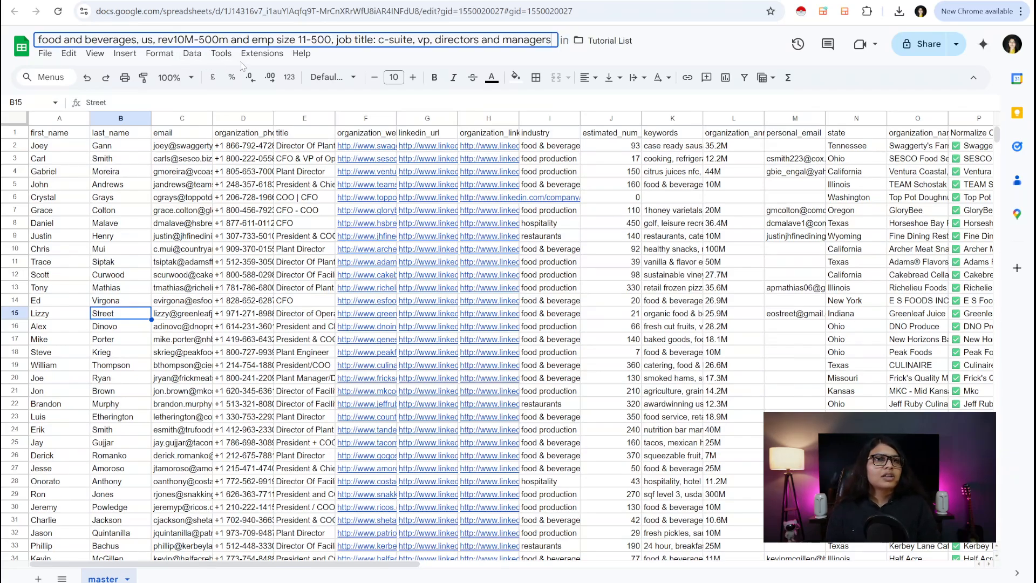
pyautogui.write('- reoo')
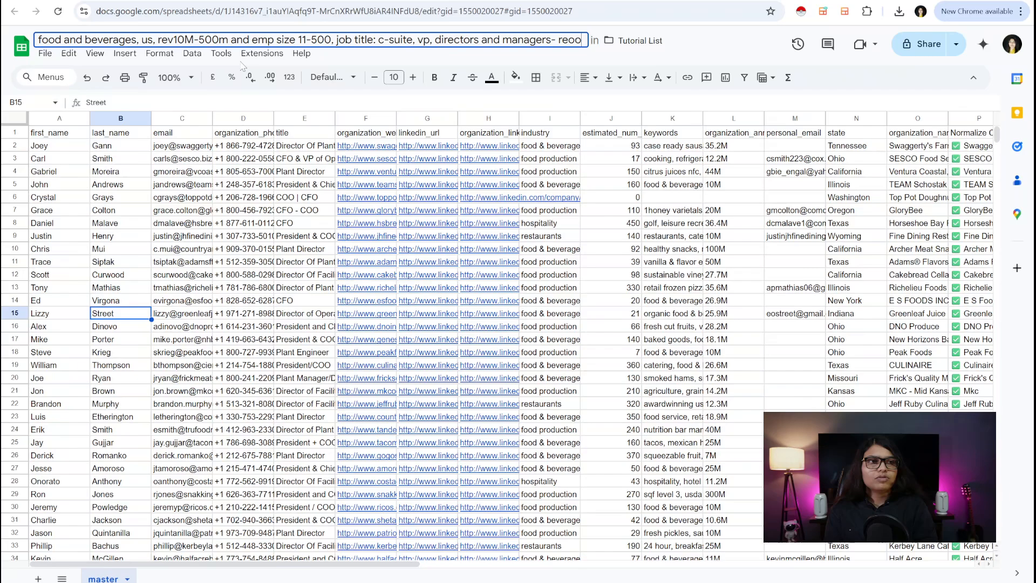
pyautogui.write('n verified')
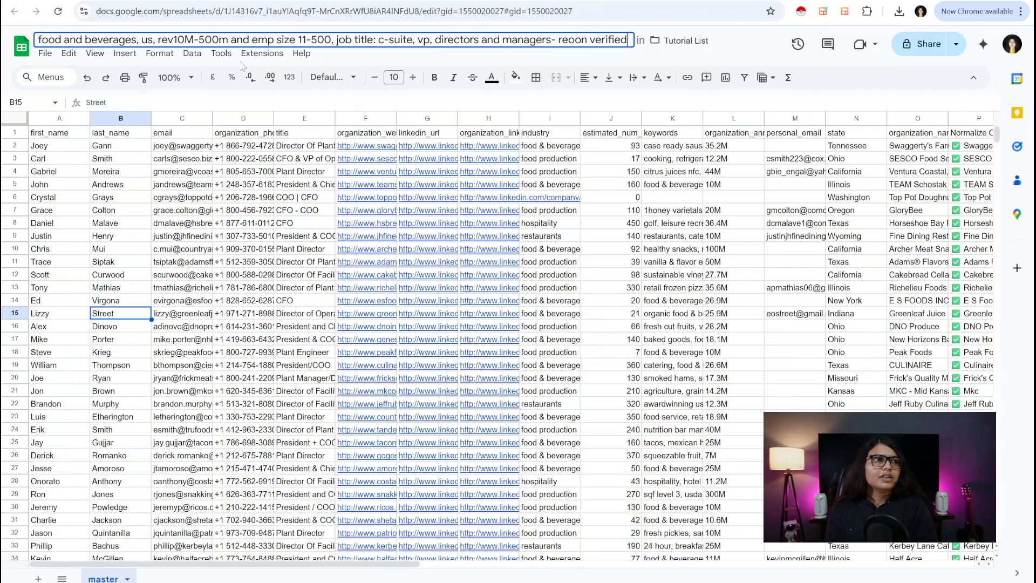
pyautogui.click(204, 239)
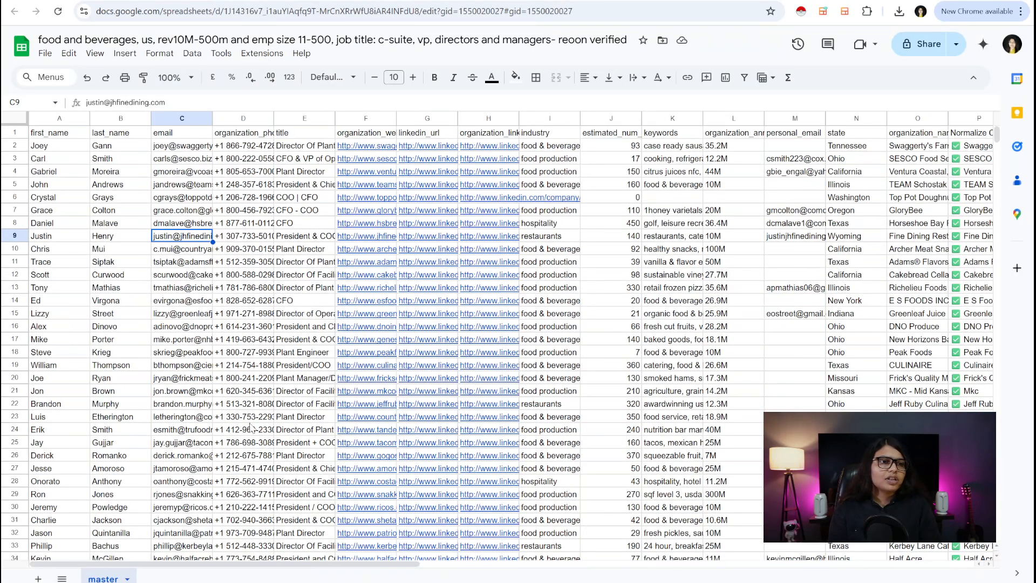
# - Delete the Normalize Company Name column from the master sheet
pyautogui.click(251, 419)
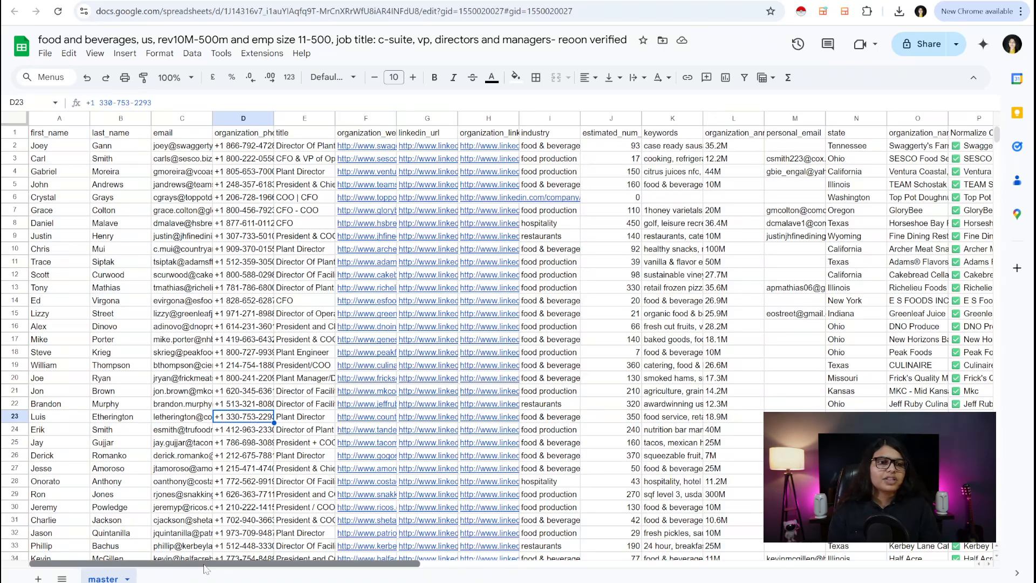
pyautogui.moveTo(209, 564); pyautogui.dragTo(475, 564)
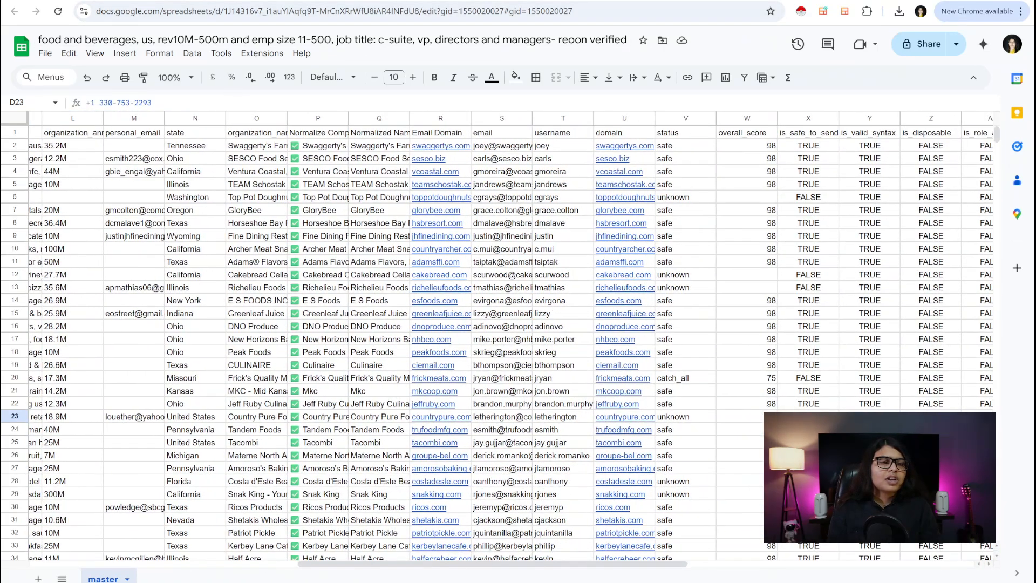
pyautogui.click(299, 119)
pyautogui.rightClick(298, 120)
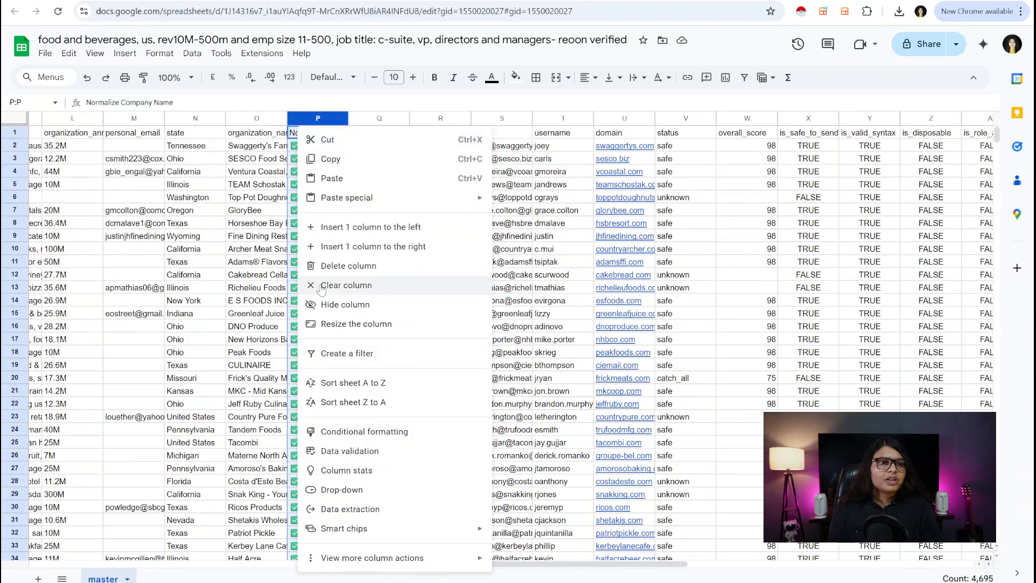
pyautogui.click(319, 266)
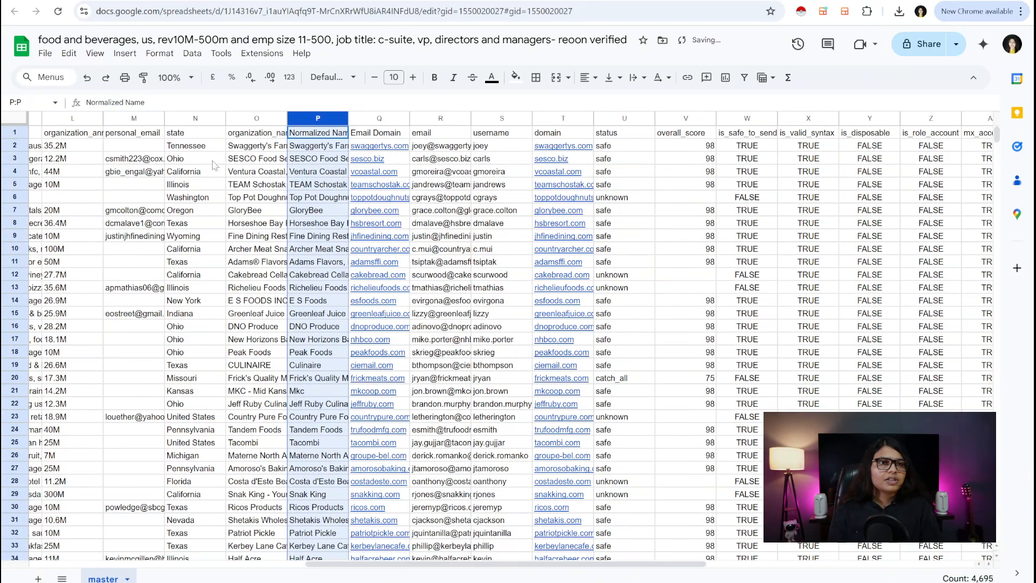
# - Rename the Normalized Name column header as "Company Name" and delete the organization_name column
pyautogui.click(309, 137)
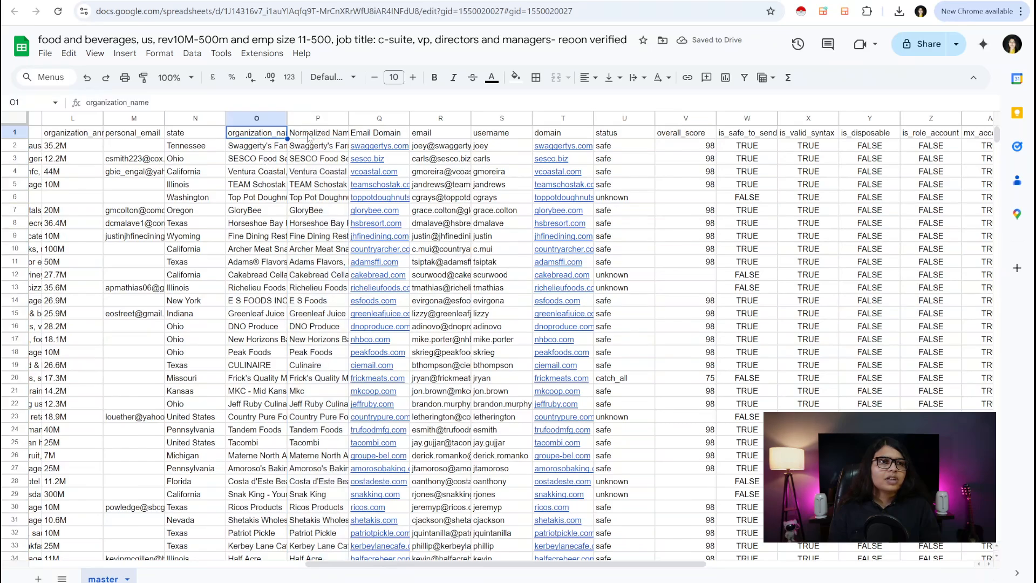
pyautogui.write('Company')
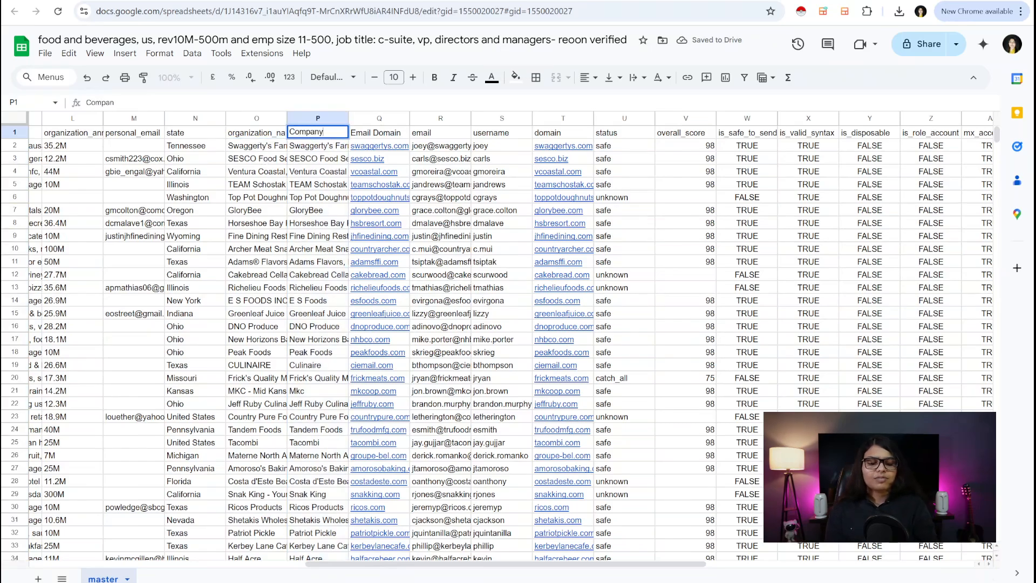
pyautogui.write(' Name')
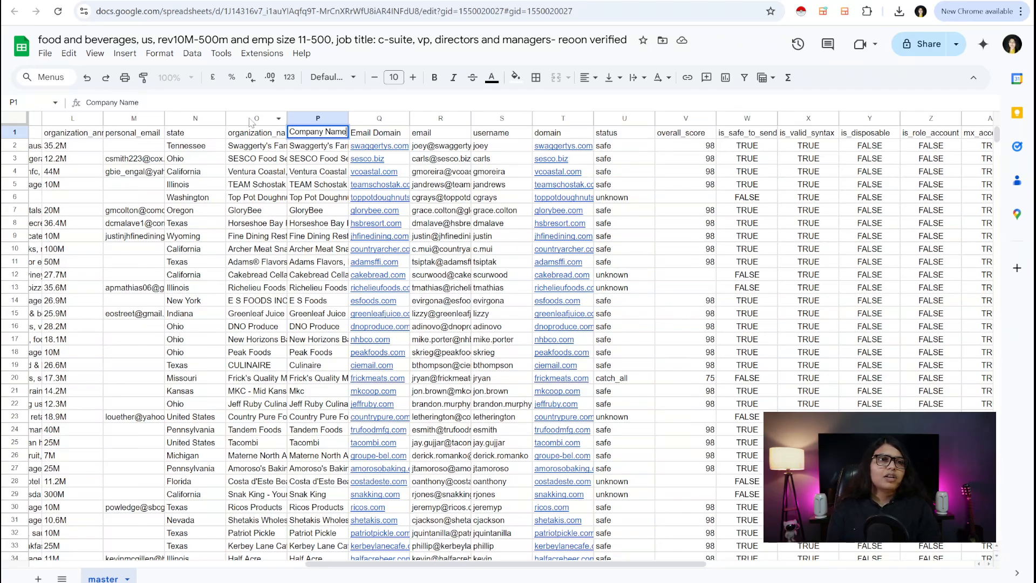
pyautogui.click(250, 119)
pyautogui.rightClick(259, 229)
pyautogui.click(291, 218)
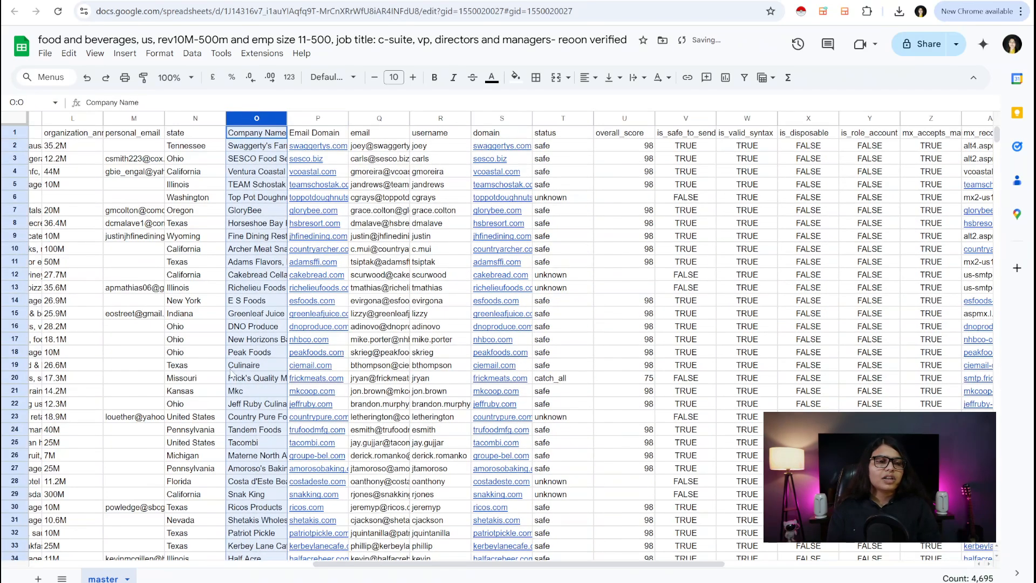
# - Duplicate the master sheet and name the copy "clean reoon"
pyautogui.rightClick(104, 579)
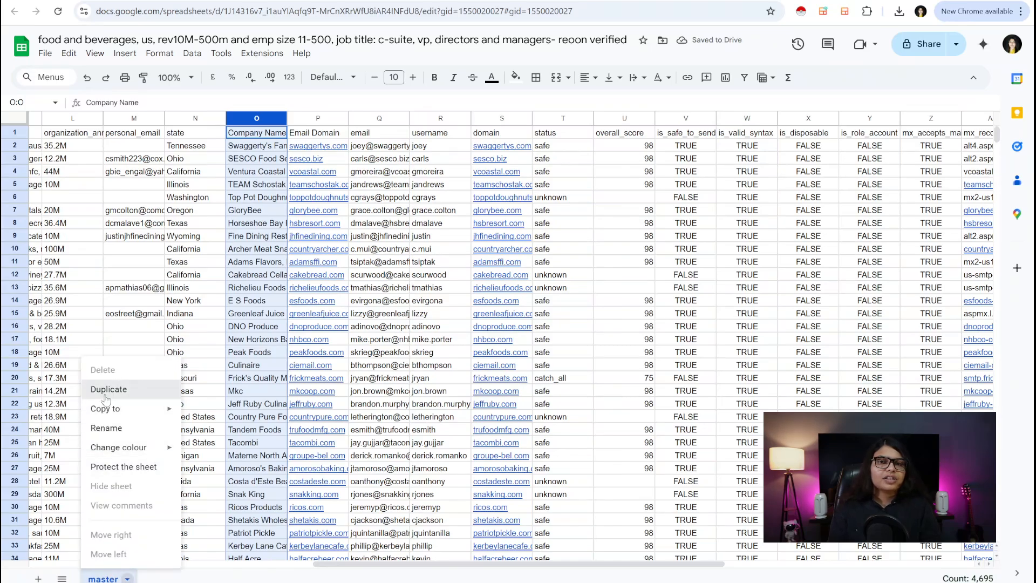
pyautogui.click(106, 389)
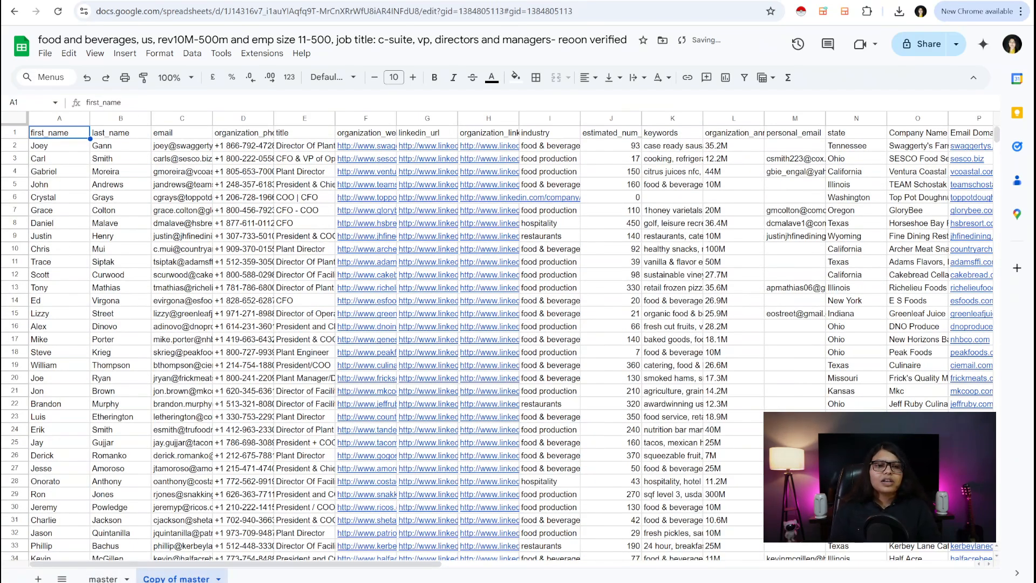
pyautogui.doubleClick(175, 577)
pyautogui.write('clean reoon')
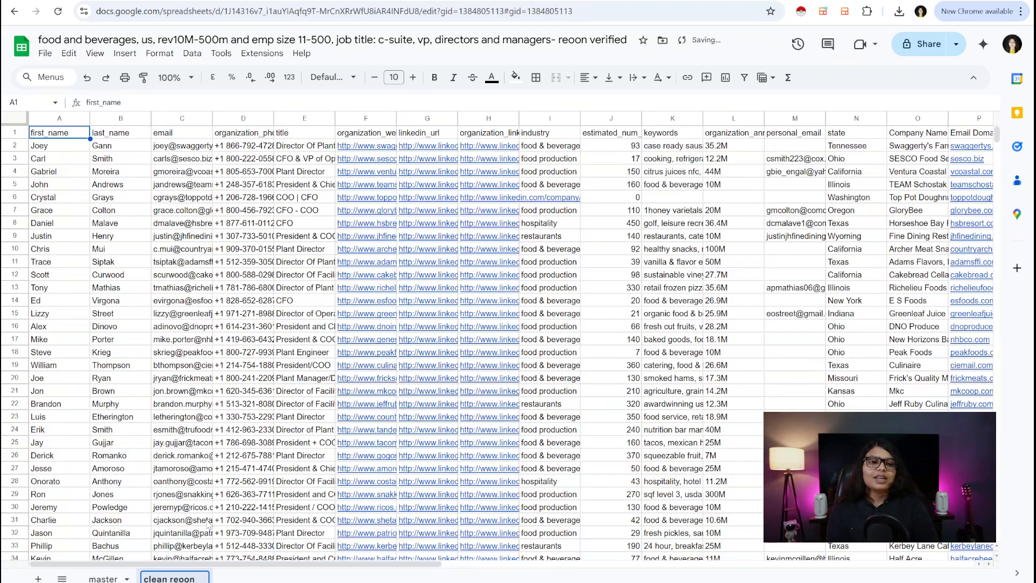
pyautogui.click(143, 487)
# - Duplicate the "clean reoon" sheet and name the copy "clean reoon safe and catch all"
pyautogui.rightClick(169, 578)
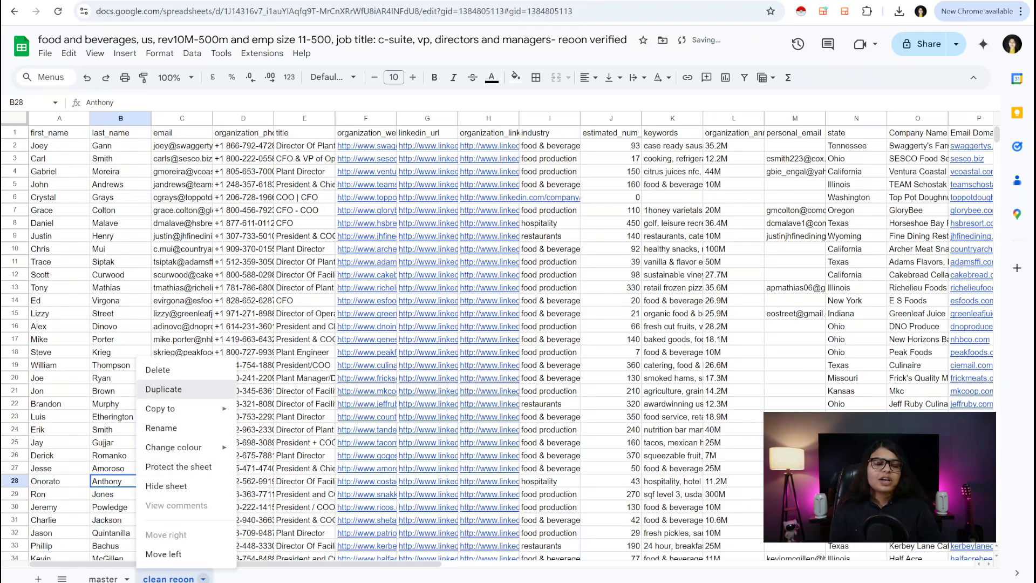
pyautogui.click(163, 389)
pyautogui.doubleClick(232, 578)
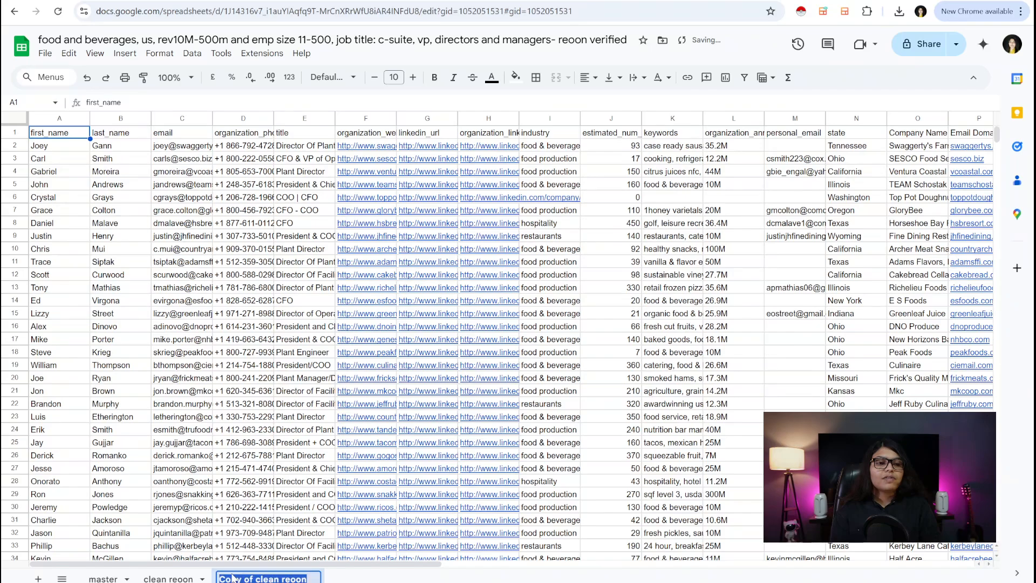
pyautogui.write('clean r')
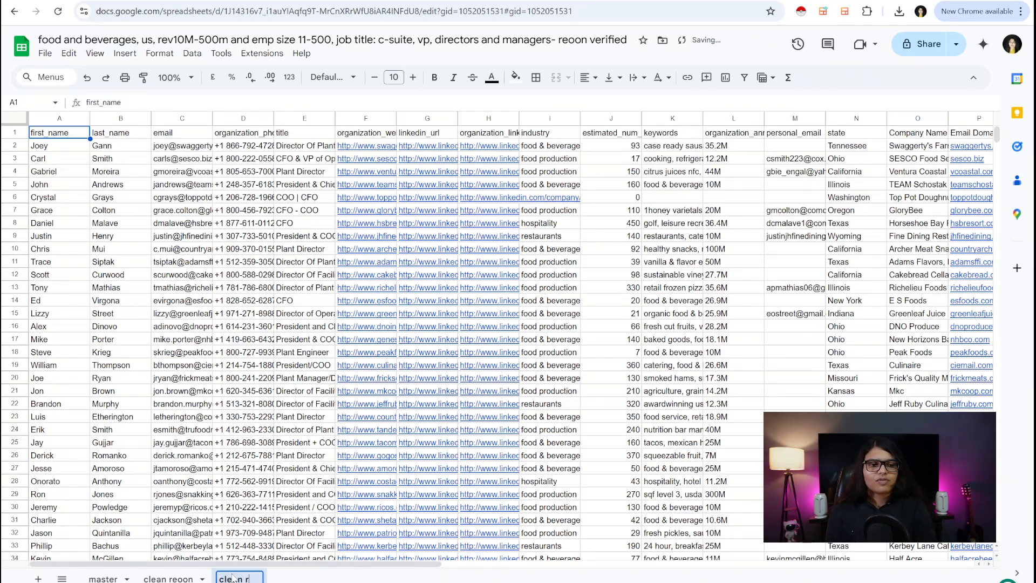
pyautogui.write('eoon')
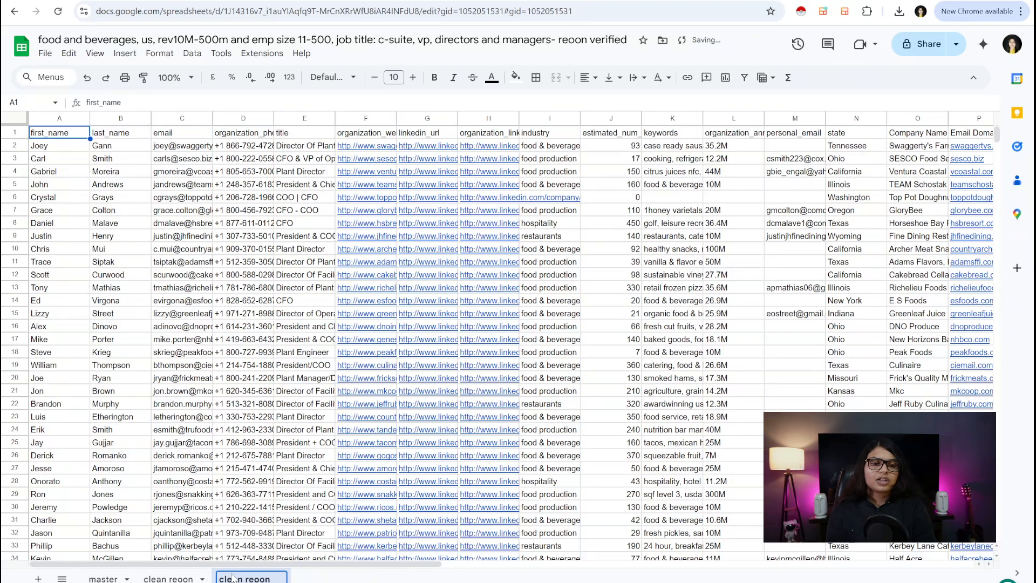
pyautogui.write(' c')
pyautogui.write('afe ')
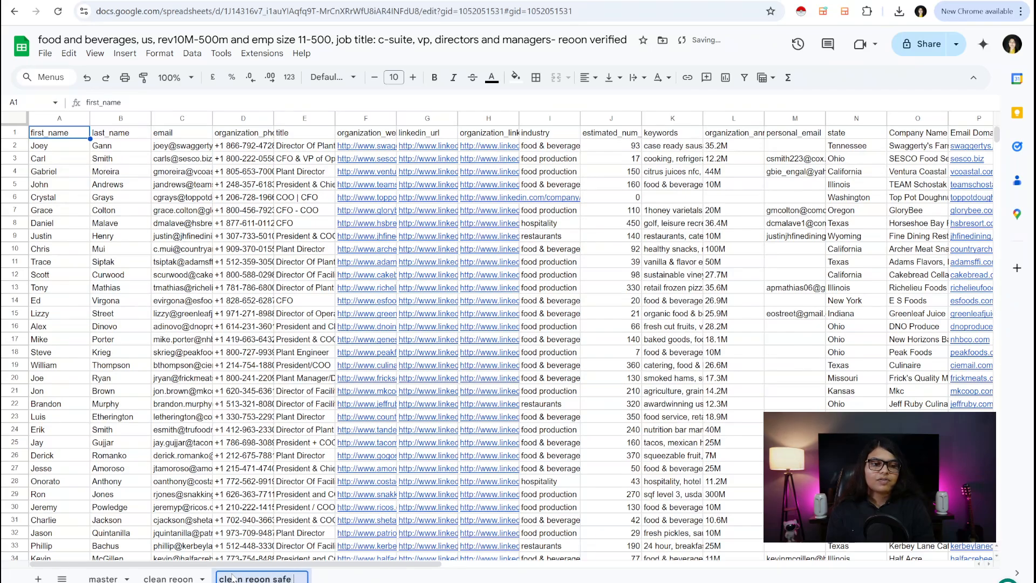
pyautogui.write('and catch all')
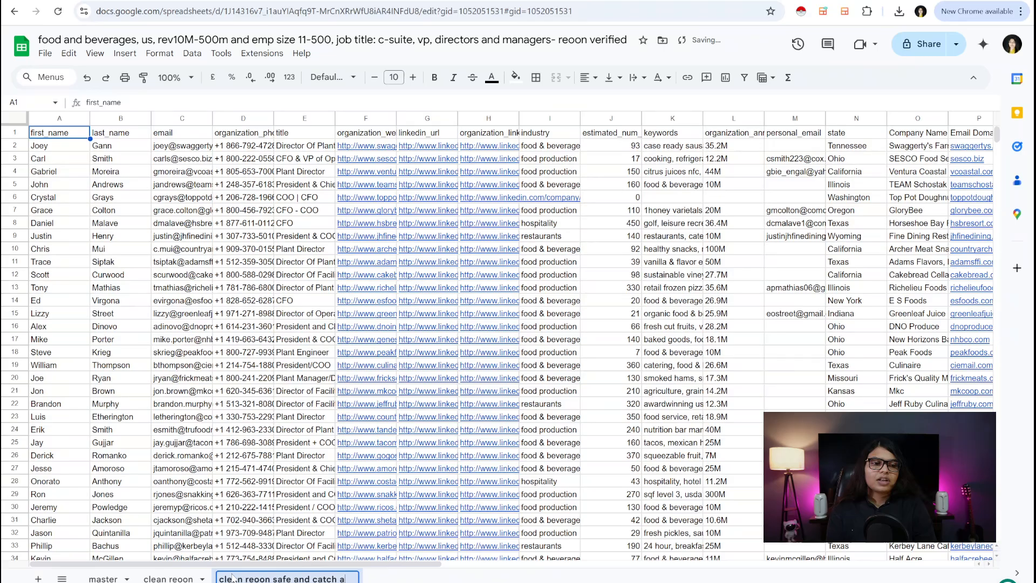
pyautogui.click(153, 376)
# - Create a filter over all columns of the "clean reoon safe and catch all" sheet
pyautogui.moveTo(189, 563); pyautogui.dragTo(653, 558)
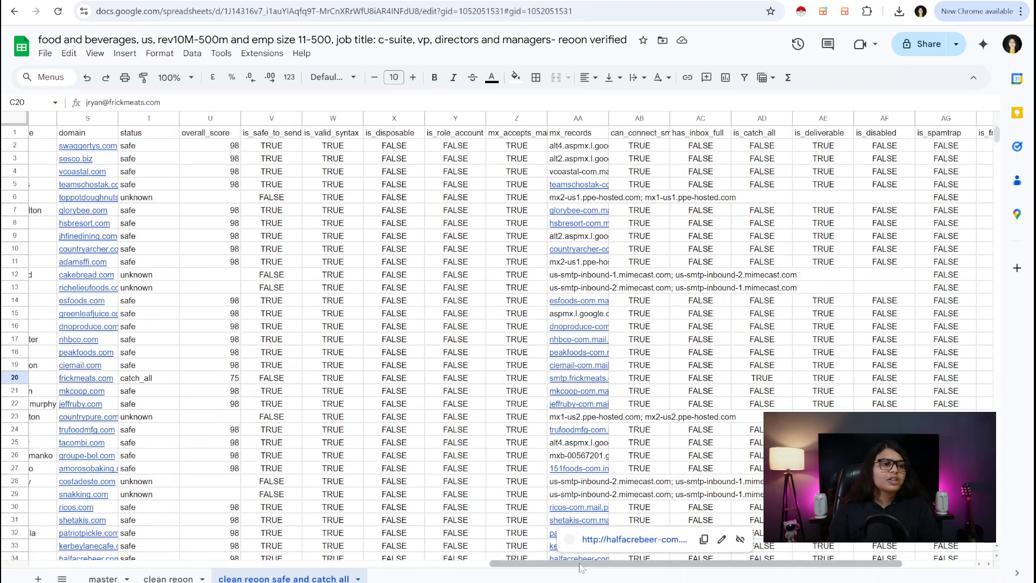
pyautogui.moveTo(583, 564); pyautogui.dragTo(556, 575)
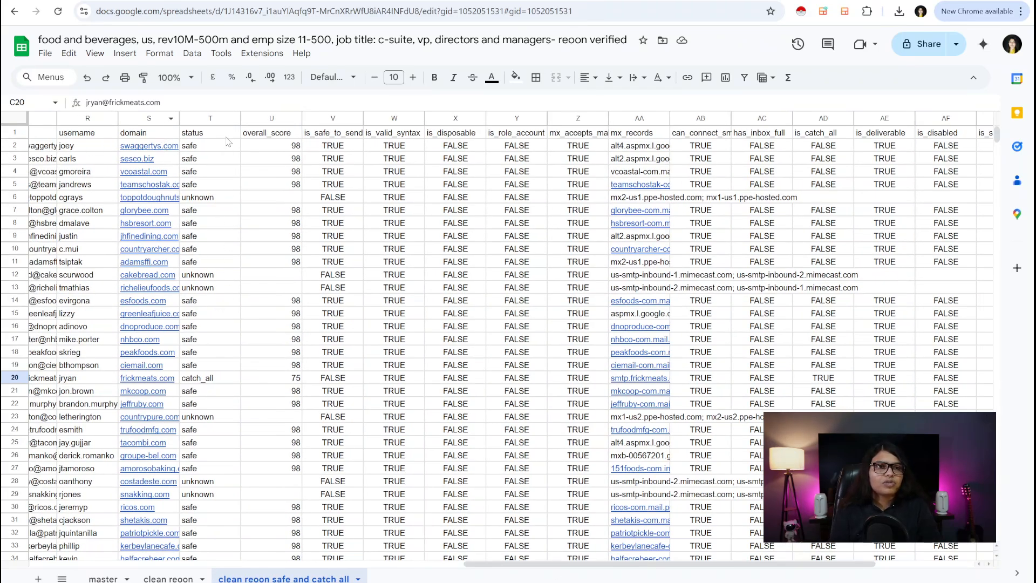
pyautogui.scroll(-6, 205, 371)
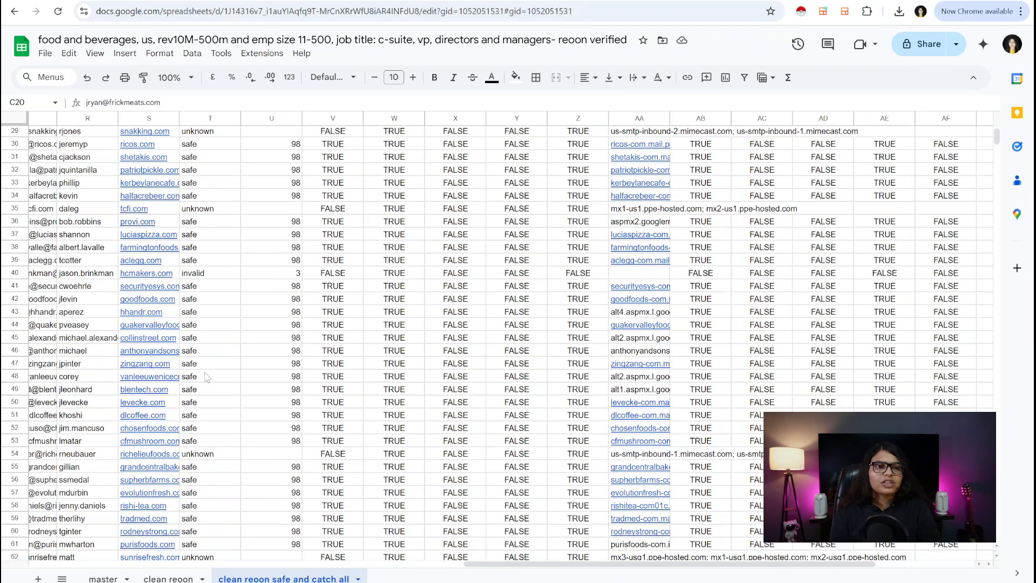
pyautogui.scroll(6, 205, 371)
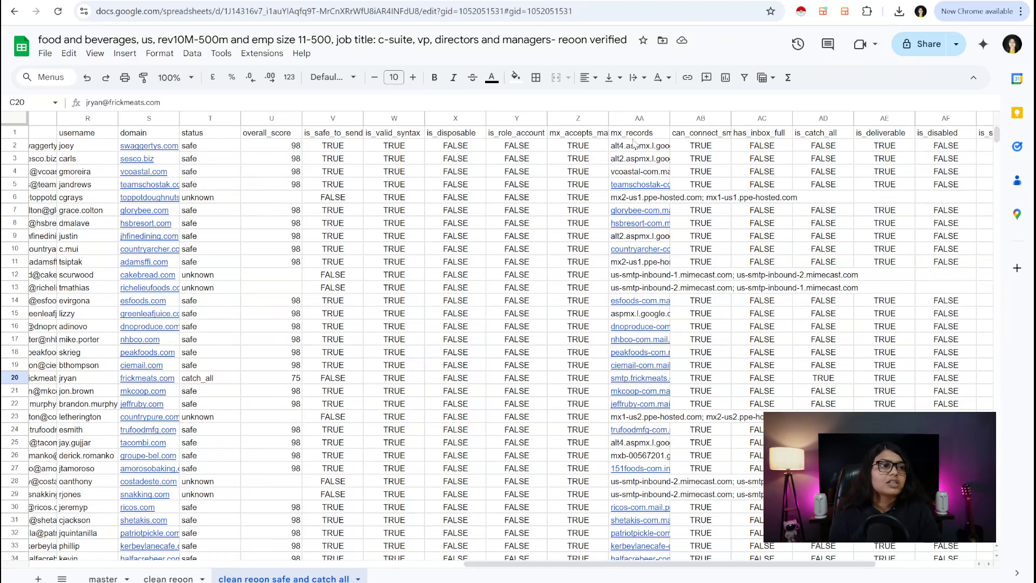
pyautogui.click(14, 120)
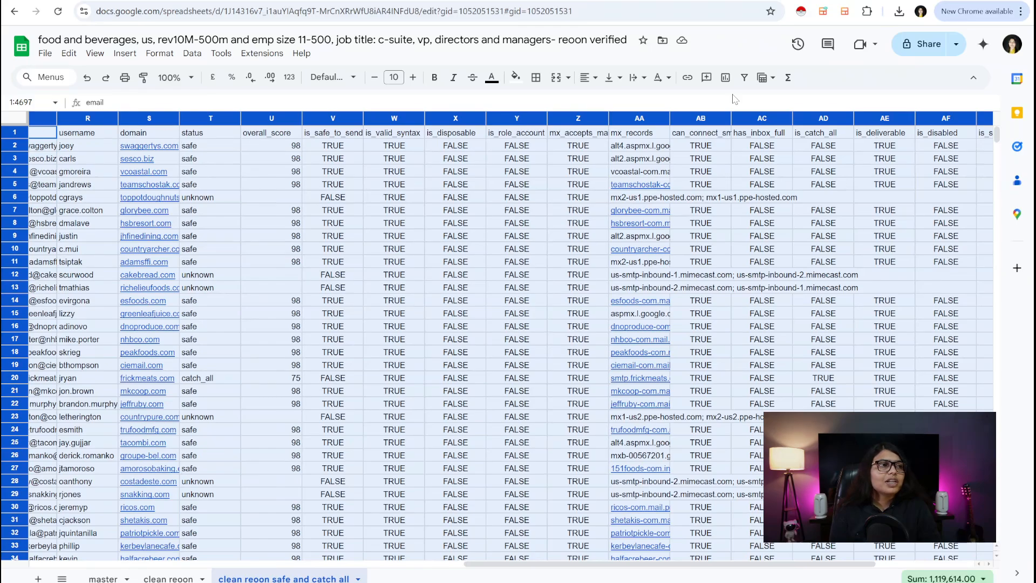
pyautogui.click(745, 79)
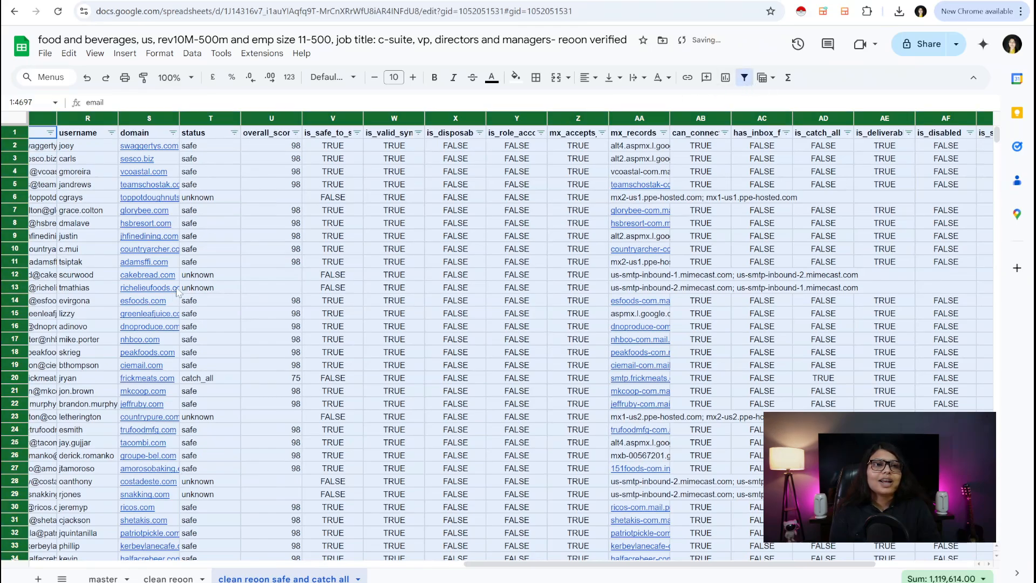
# - Filter the status column by values to show every status except safe and catch_all
pyautogui.click(234, 132)
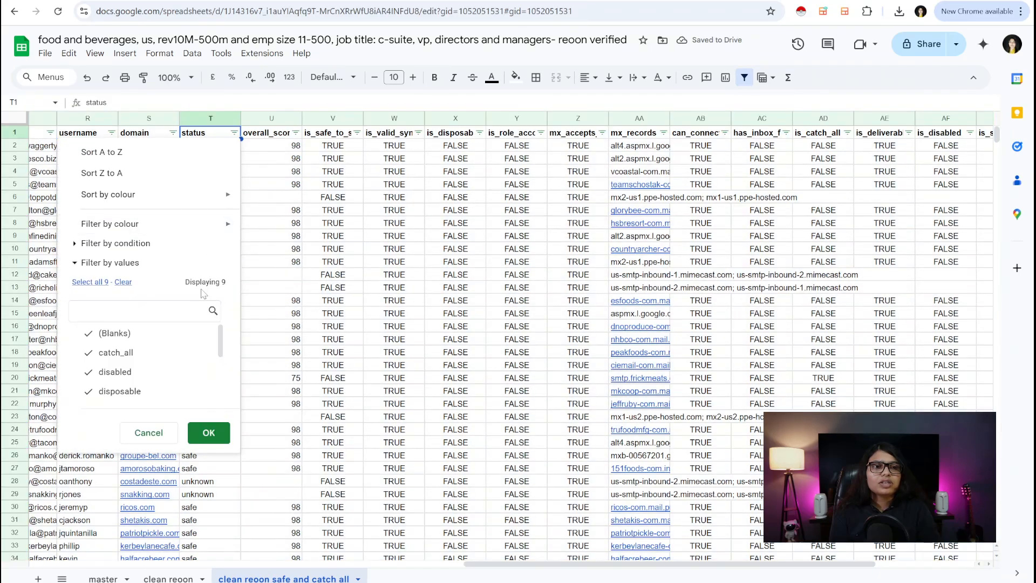
pyautogui.click(123, 282)
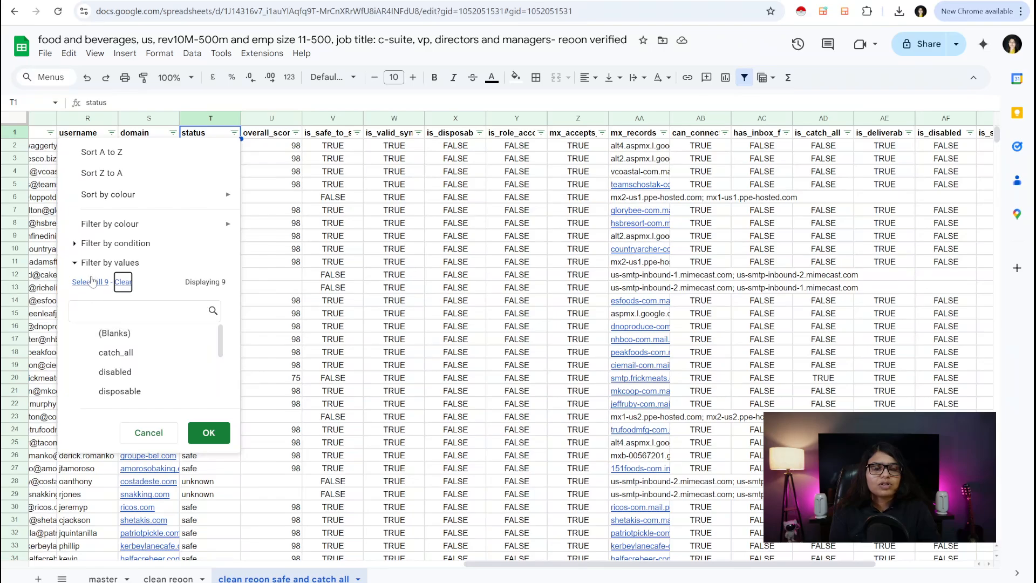
pyautogui.click(93, 283)
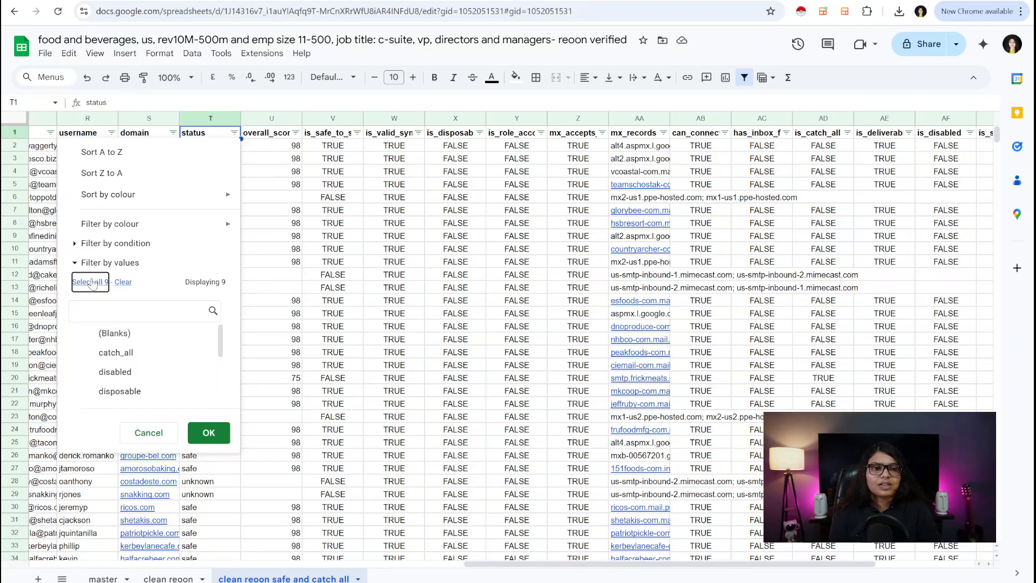
pyautogui.scroll(-2, 110, 386)
pyautogui.scroll(-1, 110, 393)
pyautogui.click(108, 388)
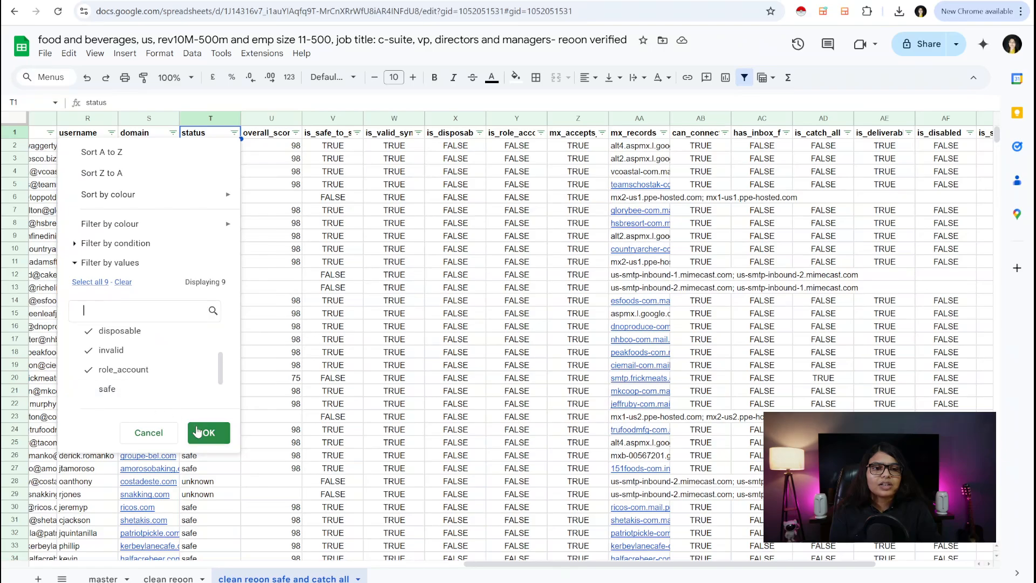
pyautogui.click(208, 432)
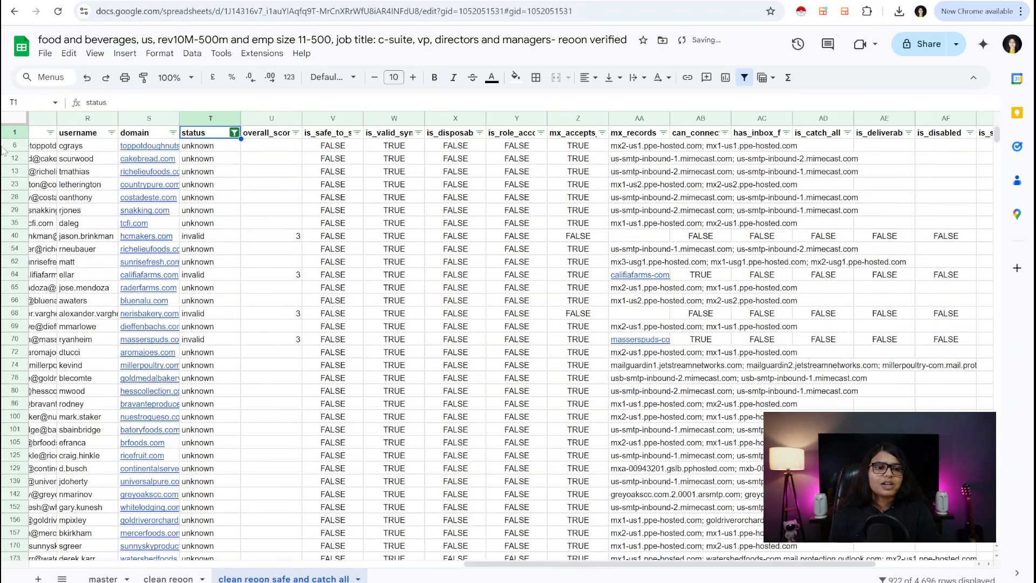
# - Delete all the filtered rows below the header and remove the filter from the sheet
pyautogui.moveTo(7, 145); pyautogui.dragTo(9, 572)
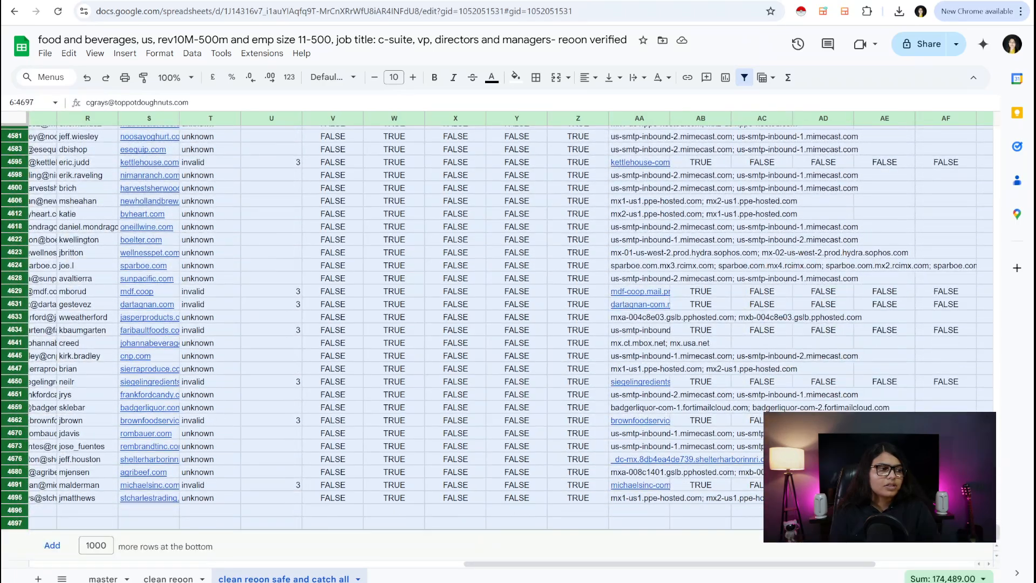
pyautogui.rightClick(399, 294)
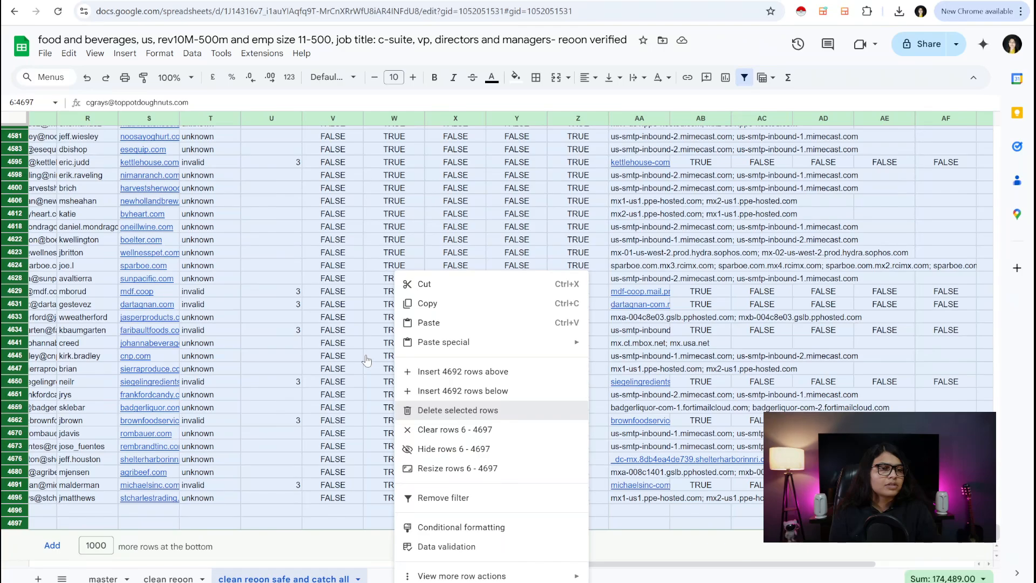
pyautogui.click(411, 405)
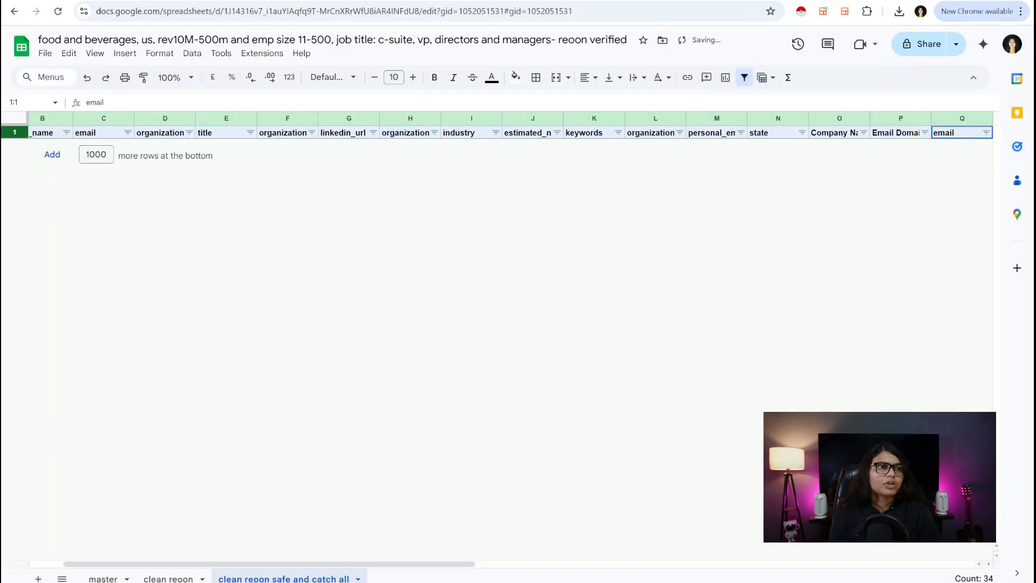
pyautogui.click(744, 79)
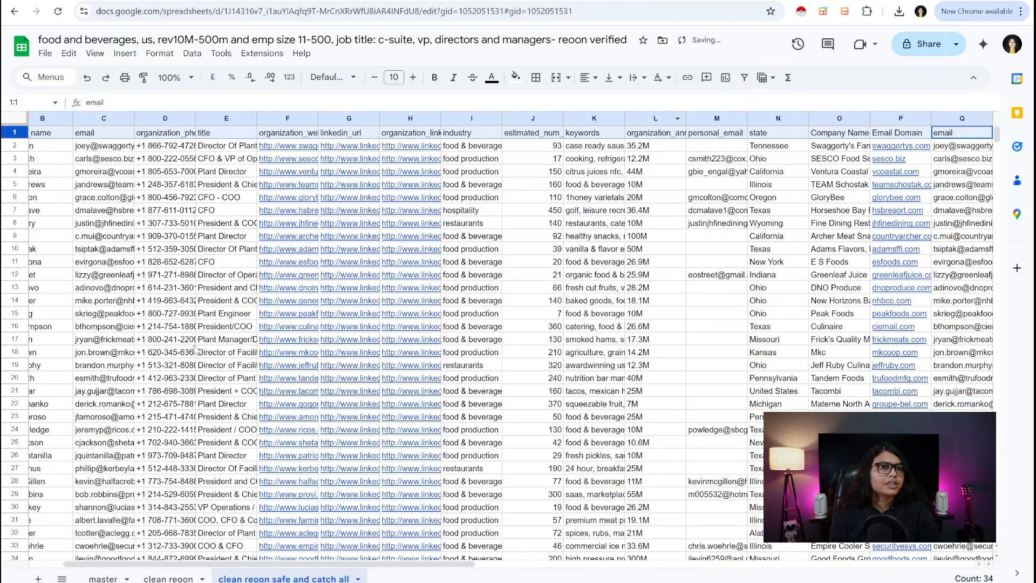
# - Delete the Reoon verification columns, from the second email column (Q) through column AJ
pyautogui.moveTo(243, 563); pyautogui.dragTo(608, 563)
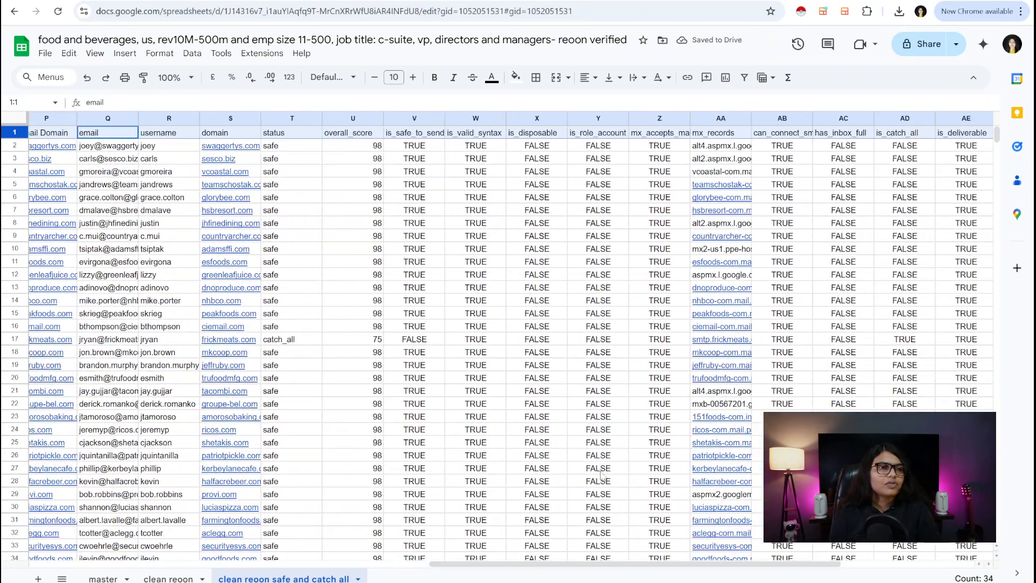
pyautogui.click(119, 172)
pyautogui.moveTo(91, 122); pyautogui.dragTo(1028, 123)
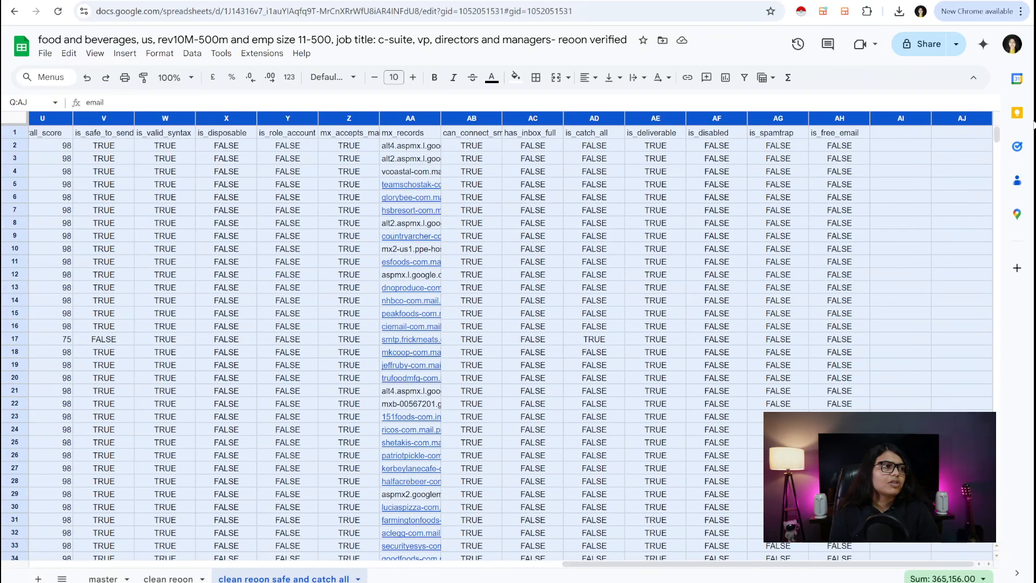
pyautogui.rightClick(441, 172)
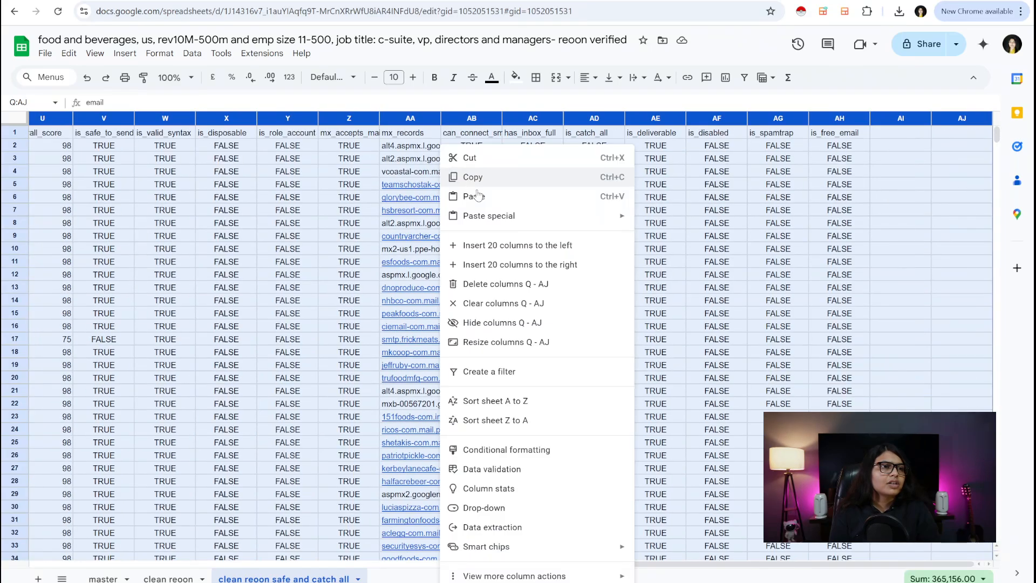
pyautogui.click(468, 286)
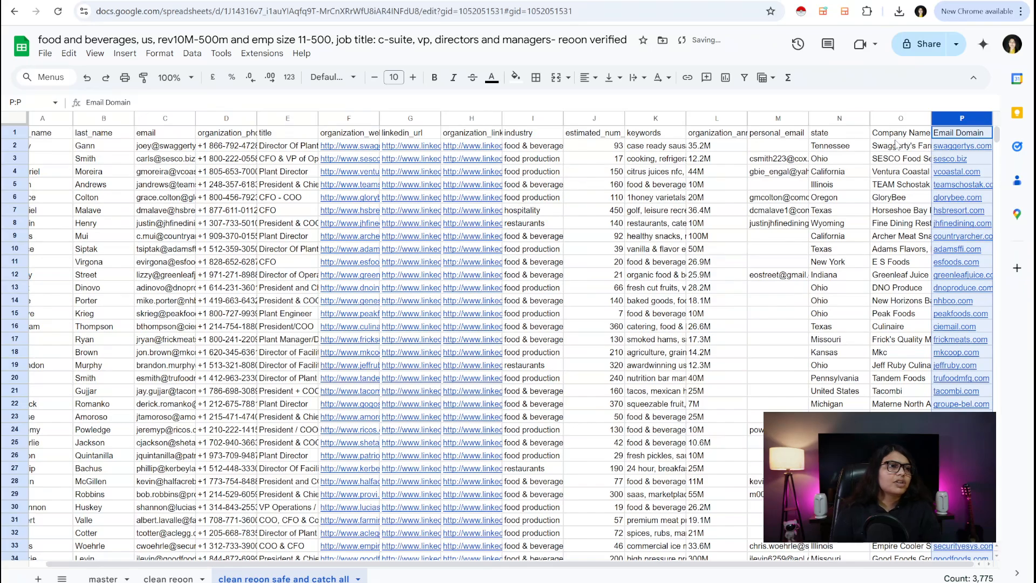
# - Delete the organization_website_url column from the "clean reoon safe and catch all" sheet
pyautogui.click(765, 147)
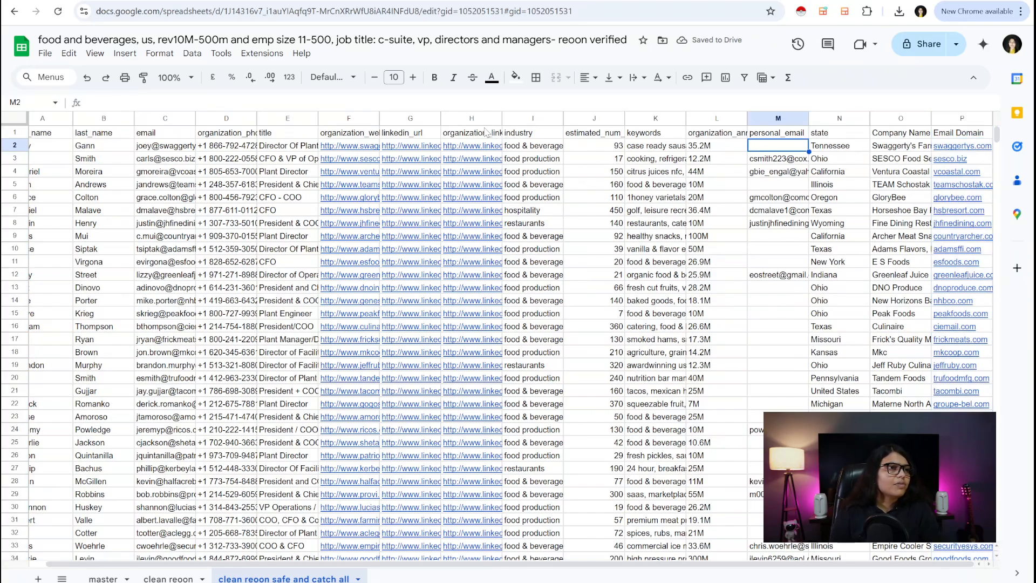
pyautogui.click(343, 120)
pyautogui.rightClick(347, 169)
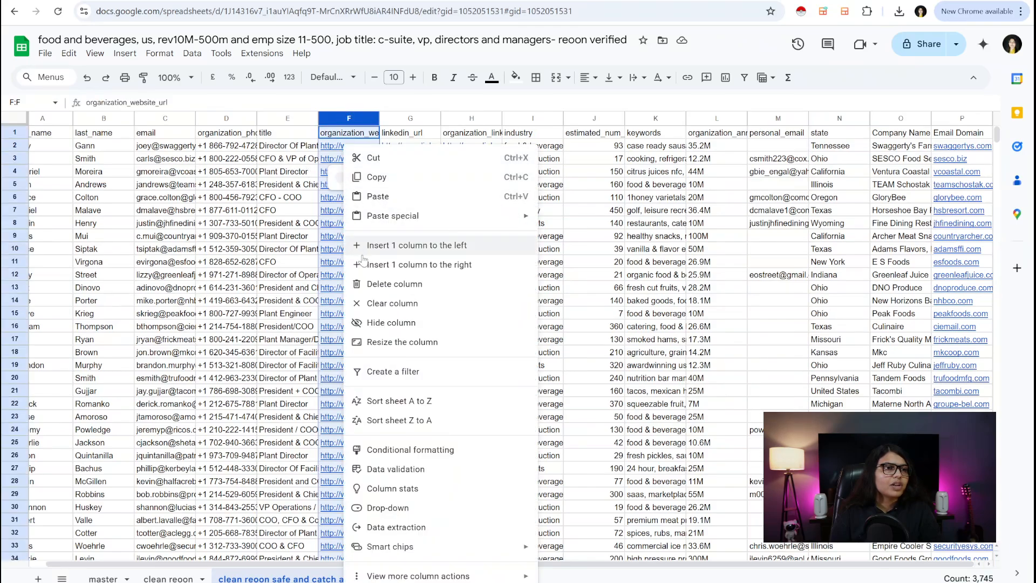
pyautogui.click(360, 284)
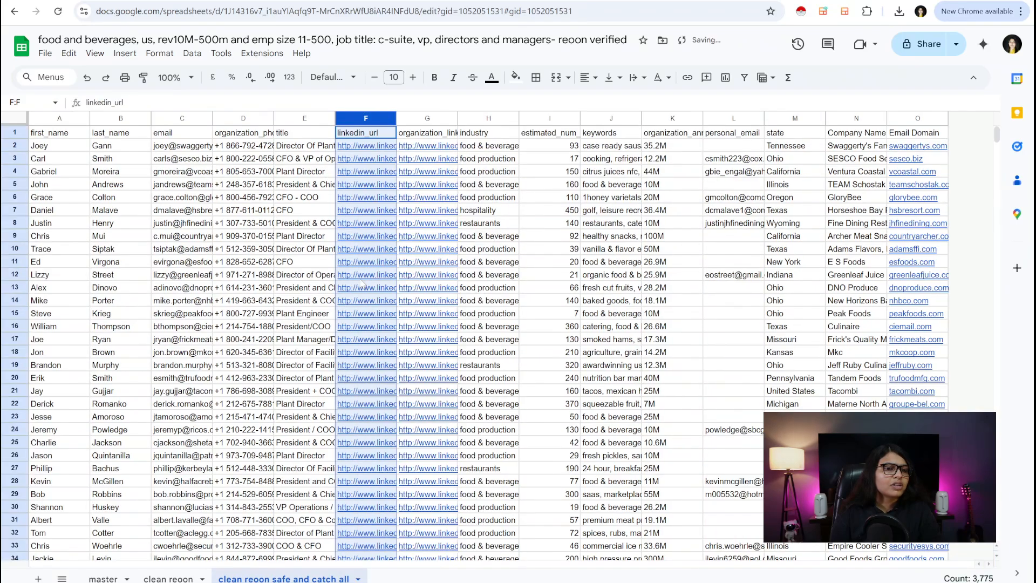
pyautogui.click(812, 211)
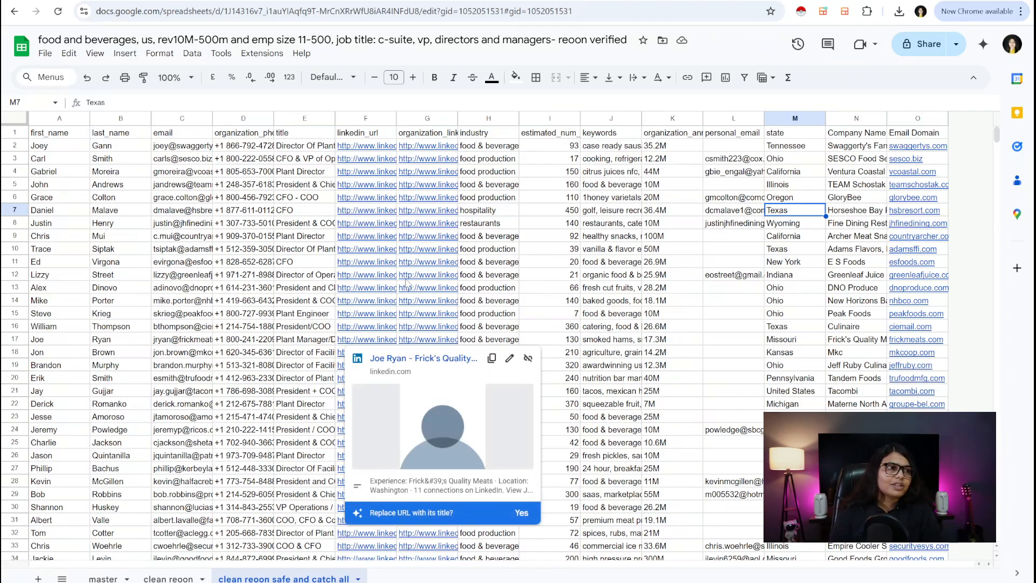
pyautogui.click(534, 227)
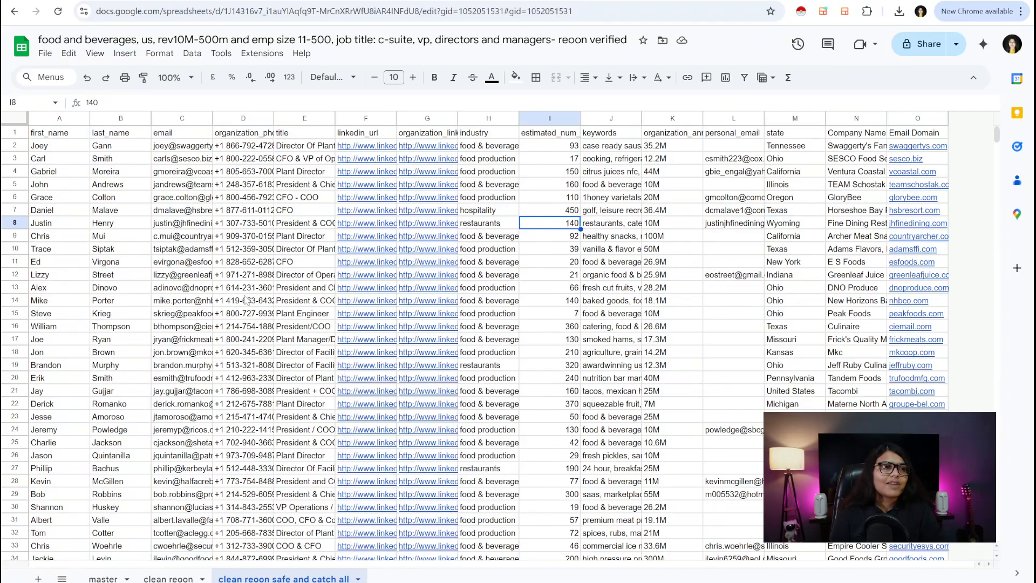
pyautogui.scroll(-5, 246, 300)
pyautogui.scroll(-4, 246, 298)
pyautogui.scroll(10, 246, 297)
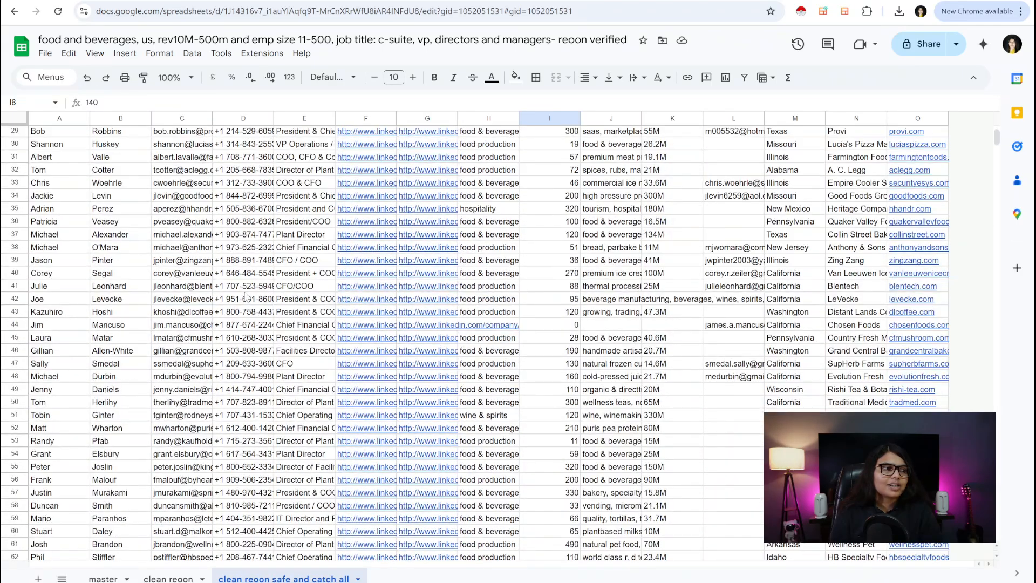